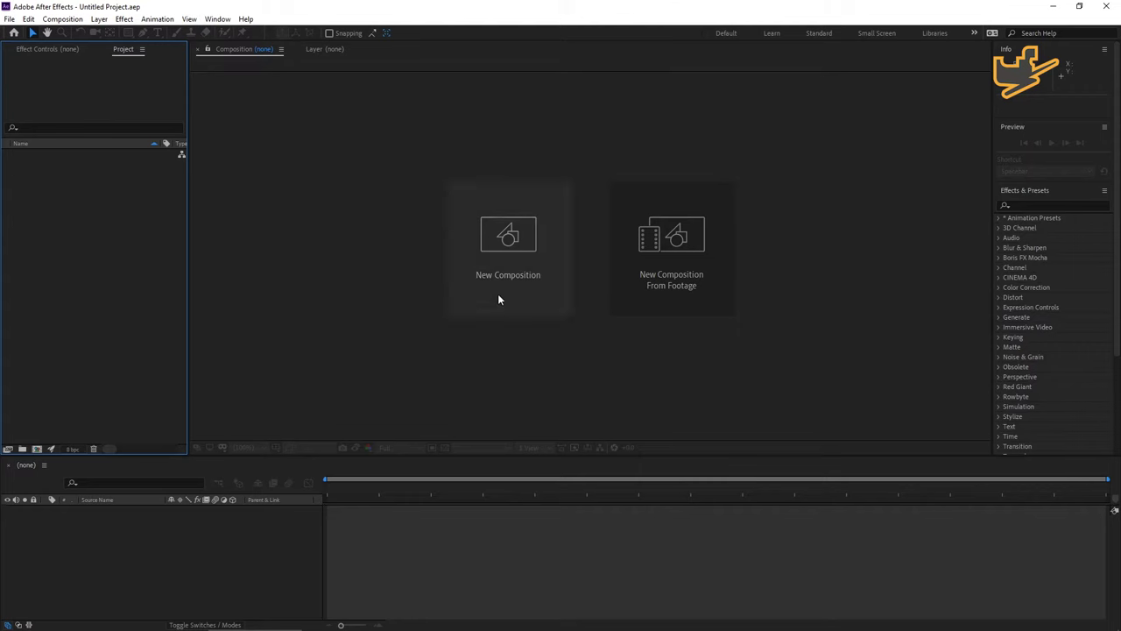
# - Create a 1920 x 1080, 30 fps composition named Unfold Banner
pyautogui.click(479, 271)
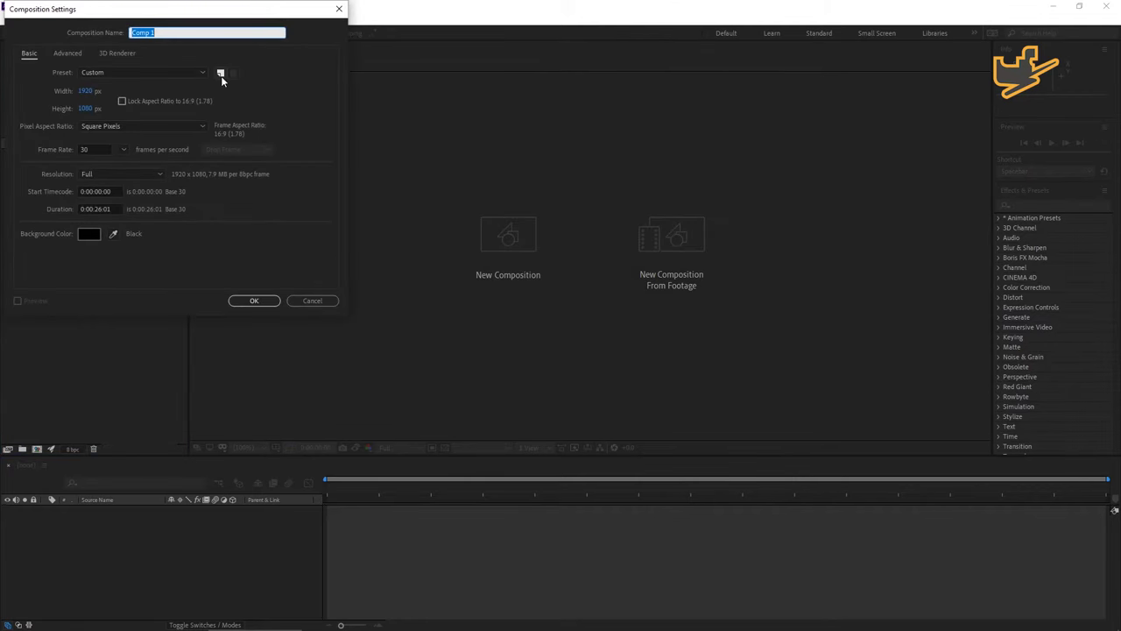
pyautogui.write('Unfold Banner')
pyautogui.click(255, 302)
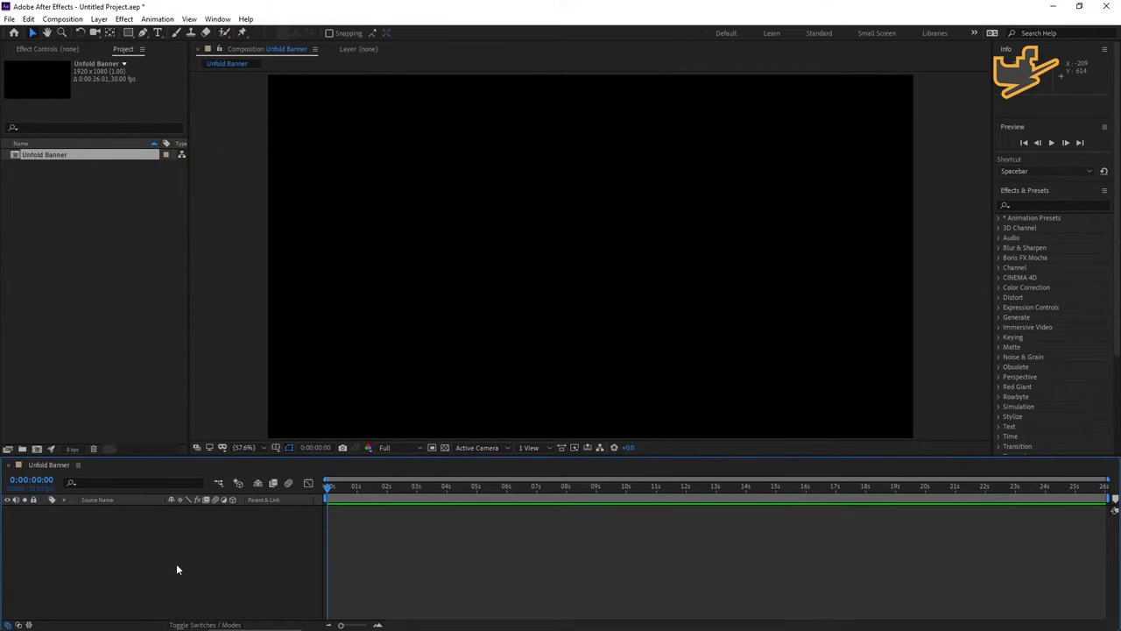
# - Add a comp-size solid layer named Element
pyautogui.hotkey('ctrl', 'y')
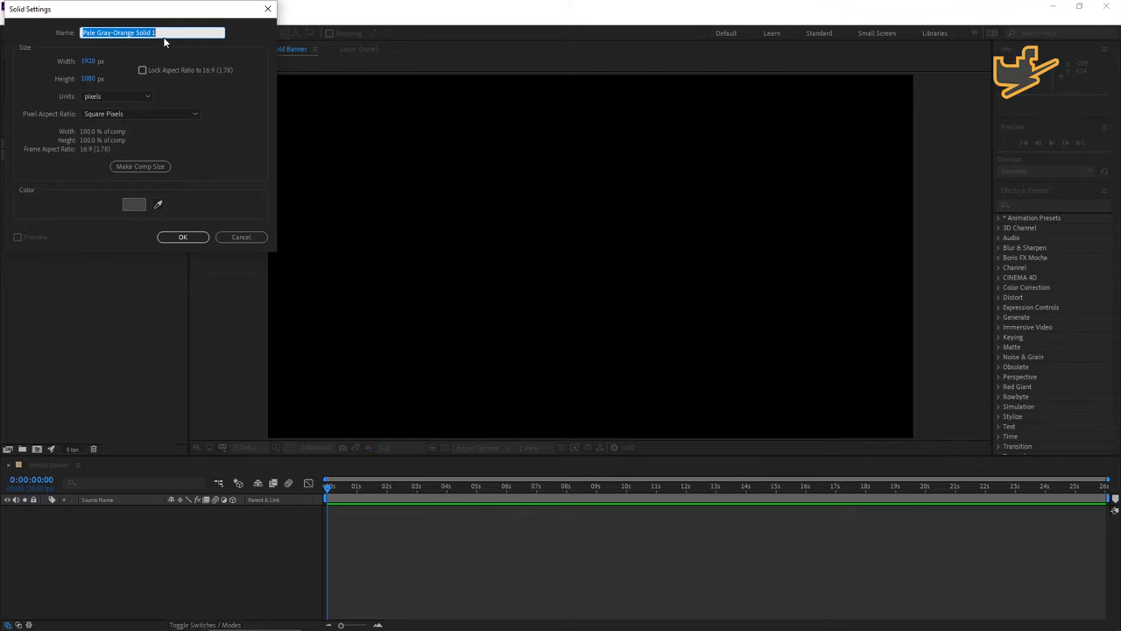
pyautogui.write('Element')
pyautogui.click(144, 166)
pyautogui.click(181, 239)
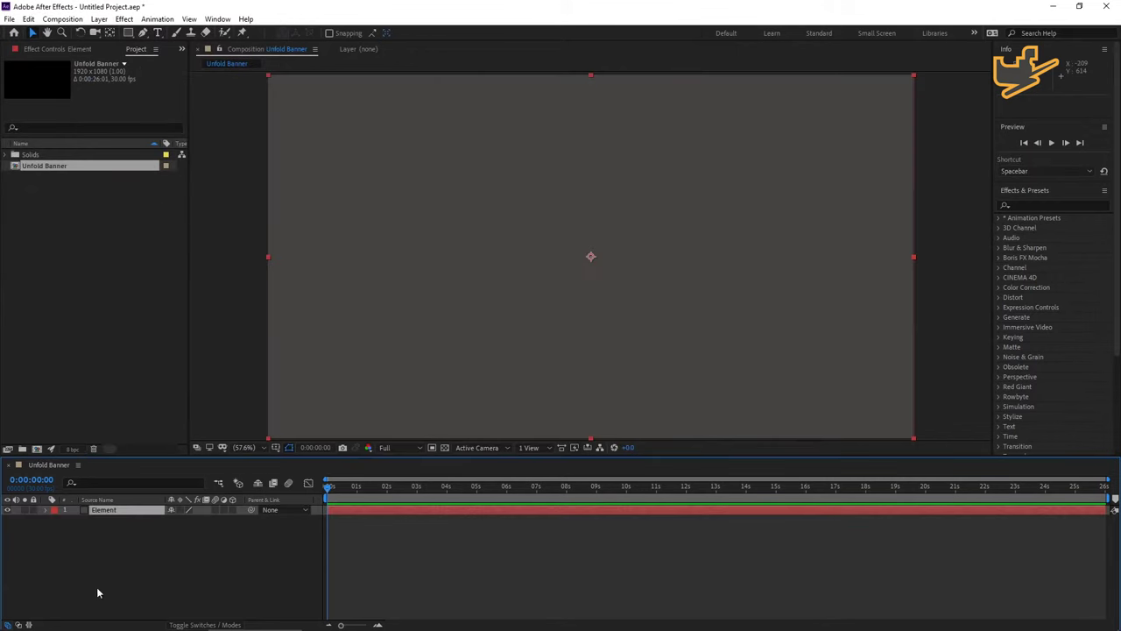
# - Find the Element effect and apply it to the Element solid layer
pyautogui.click(119, 515)
pyautogui.click(105, 508)
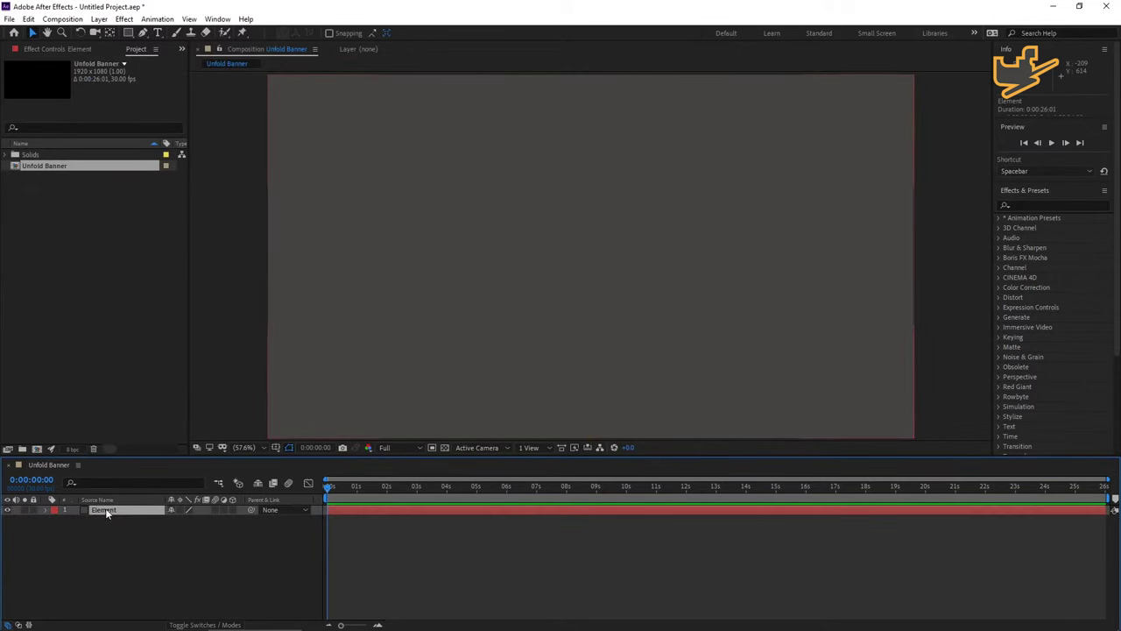
pyautogui.hotkey('ctrl', 'space')
pyautogui.write('e')
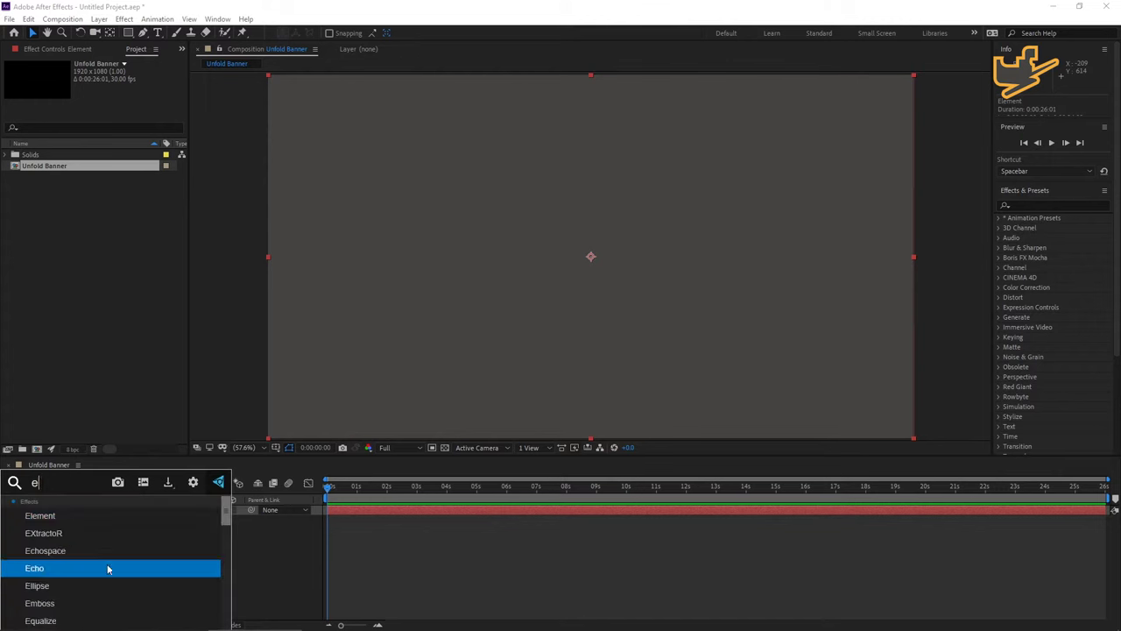
pyautogui.write('le')
pyautogui.press('Down')
pyautogui.press('Up')
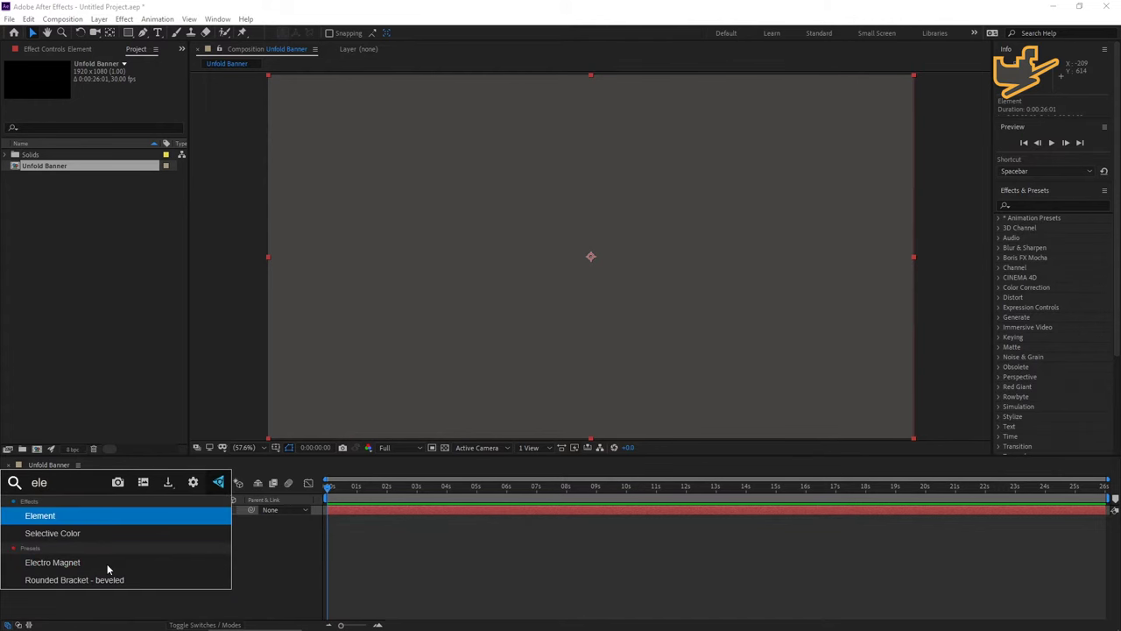
pyautogui.press('Return')
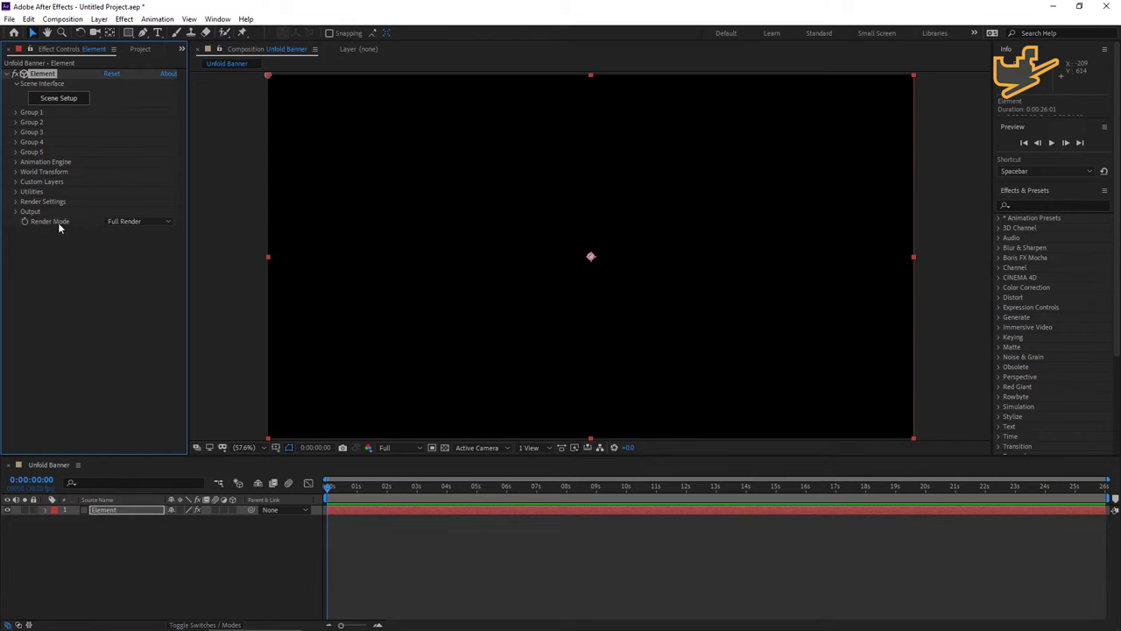
# - In Element's Scene Setup, import the 0_0000000 3D sequence from the Unfolding Banner folder with the default import preferences
pyautogui.click(59, 99)
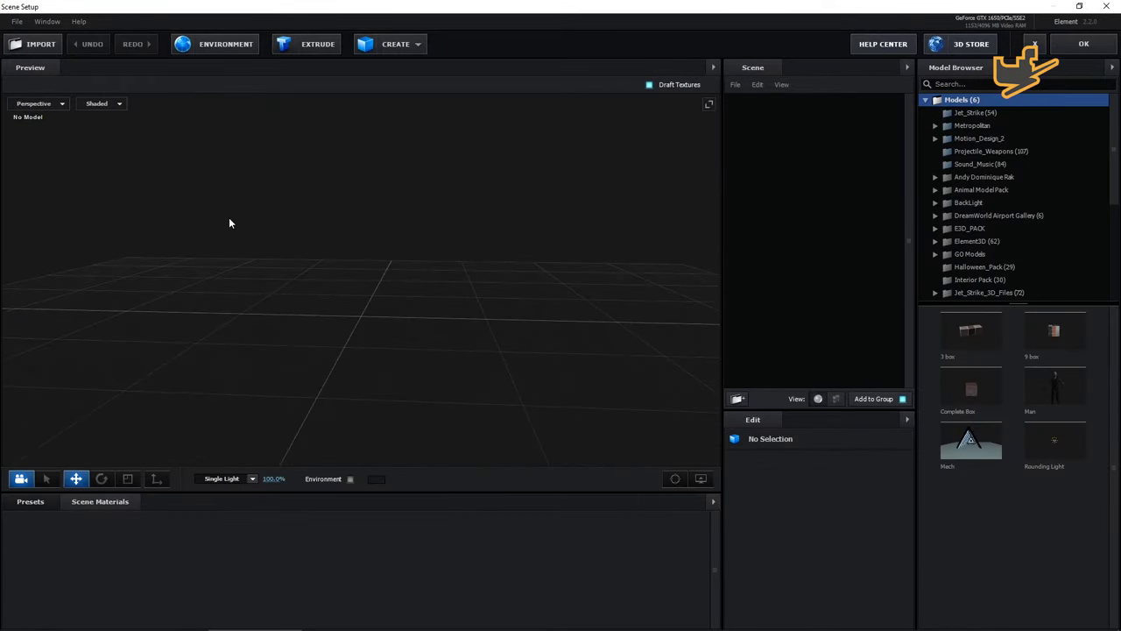
pyautogui.click(17, 22)
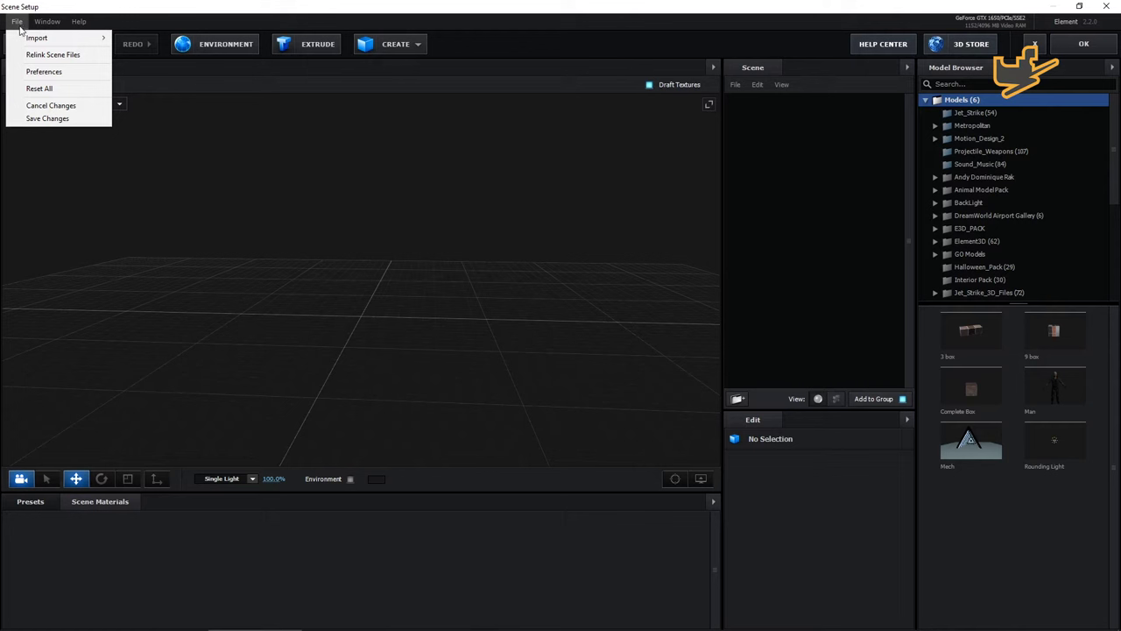
pyautogui.moveTo(33, 41)
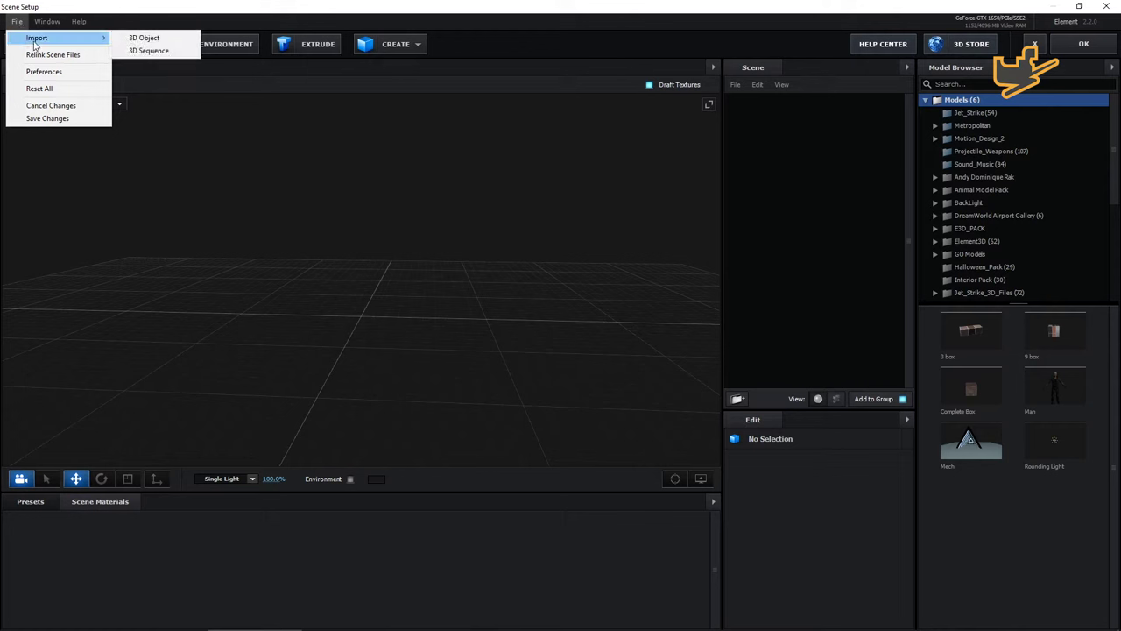
pyautogui.click(149, 51)
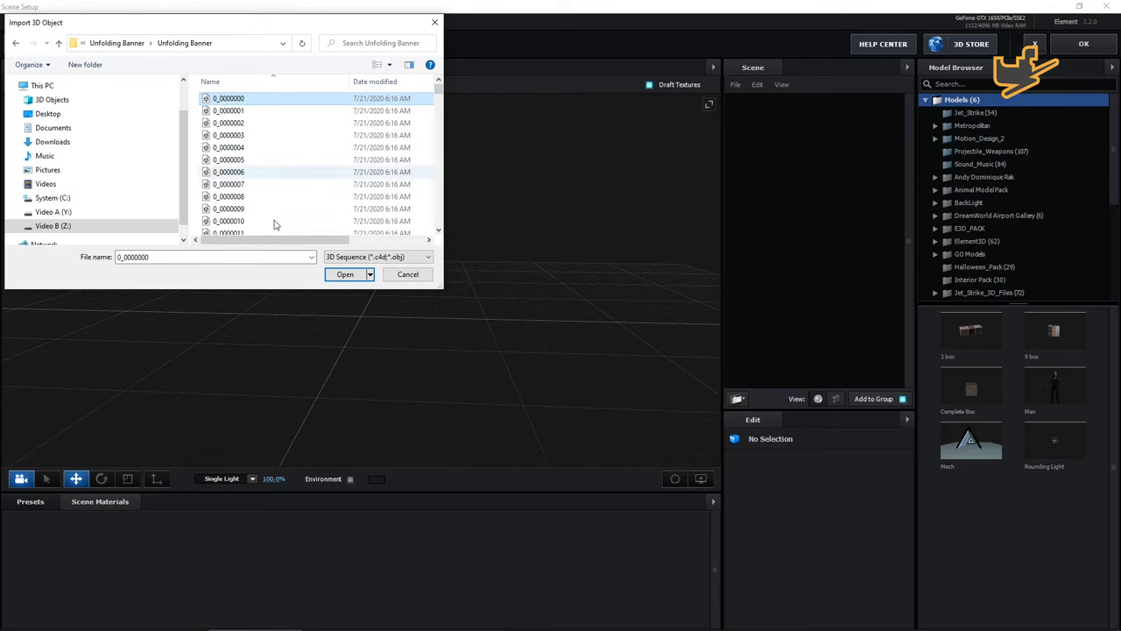
pyautogui.click(345, 276)
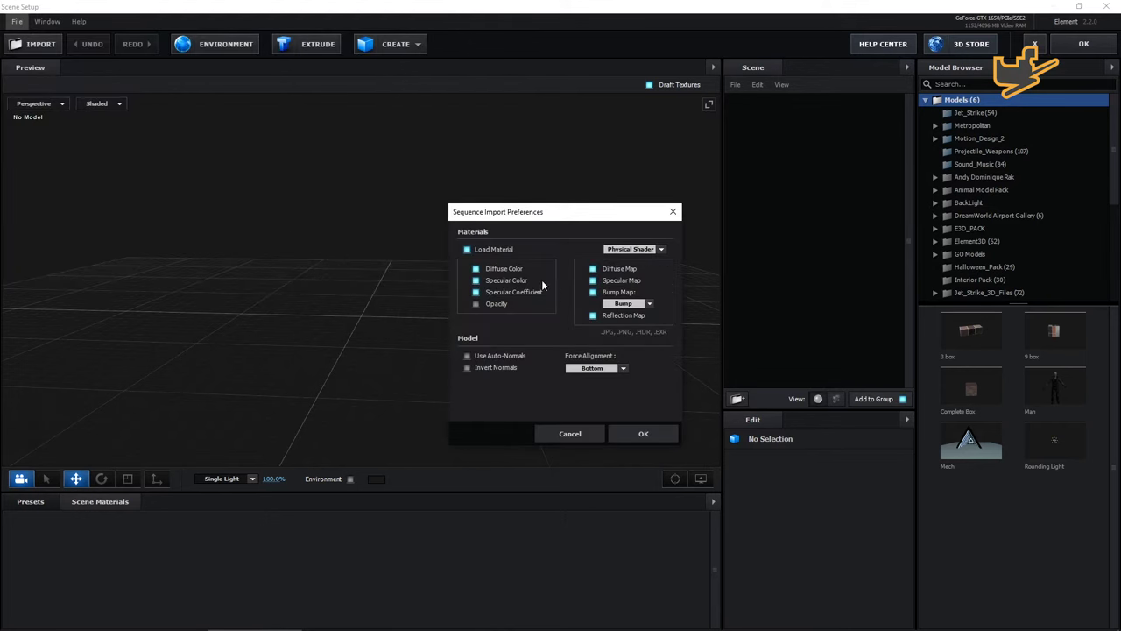
pyautogui.click(636, 434)
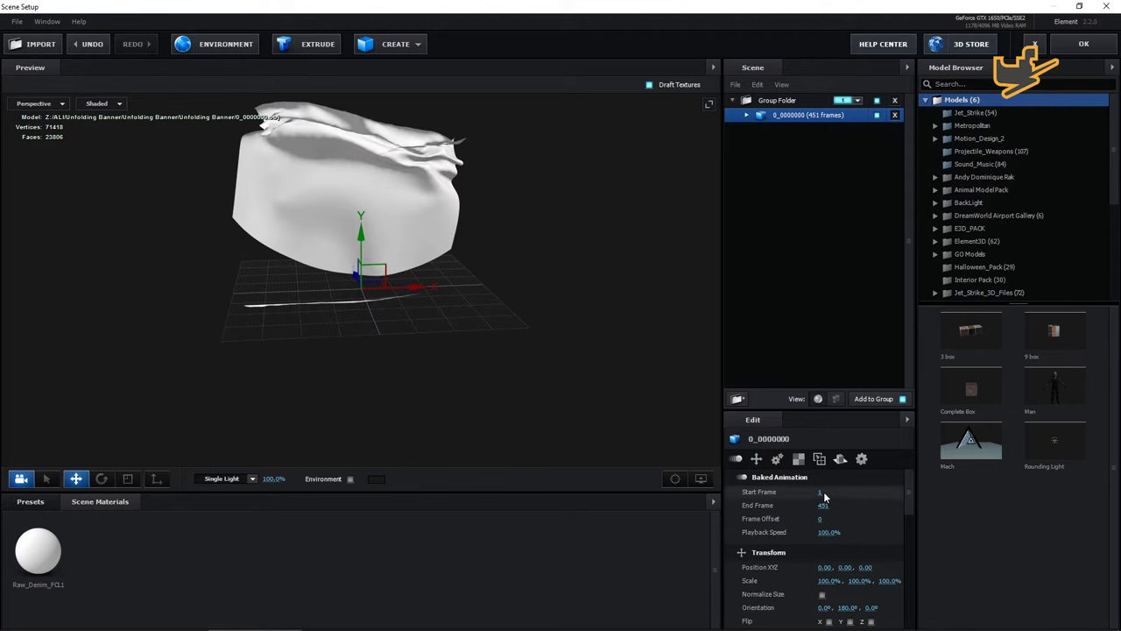
pyautogui.moveTo(821, 493)
pyautogui.mouseDown()
pyautogui.moveTo(1120, 472)
pyautogui.moveTo(1022, 469)
pyautogui.moveTo(815, 492)
pyautogui.mouseUp()
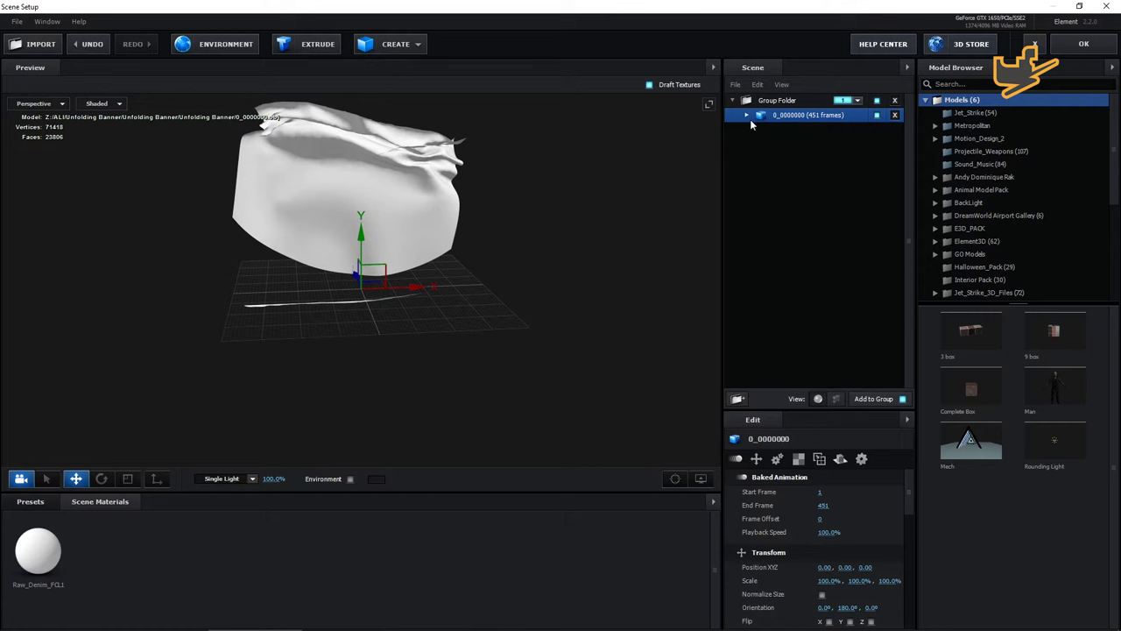
# - Assign Custom Layer 1 as the diffuse texture of the banner's Raw_Denim material
pyautogui.click(747, 118)
pyautogui.click(823, 129)
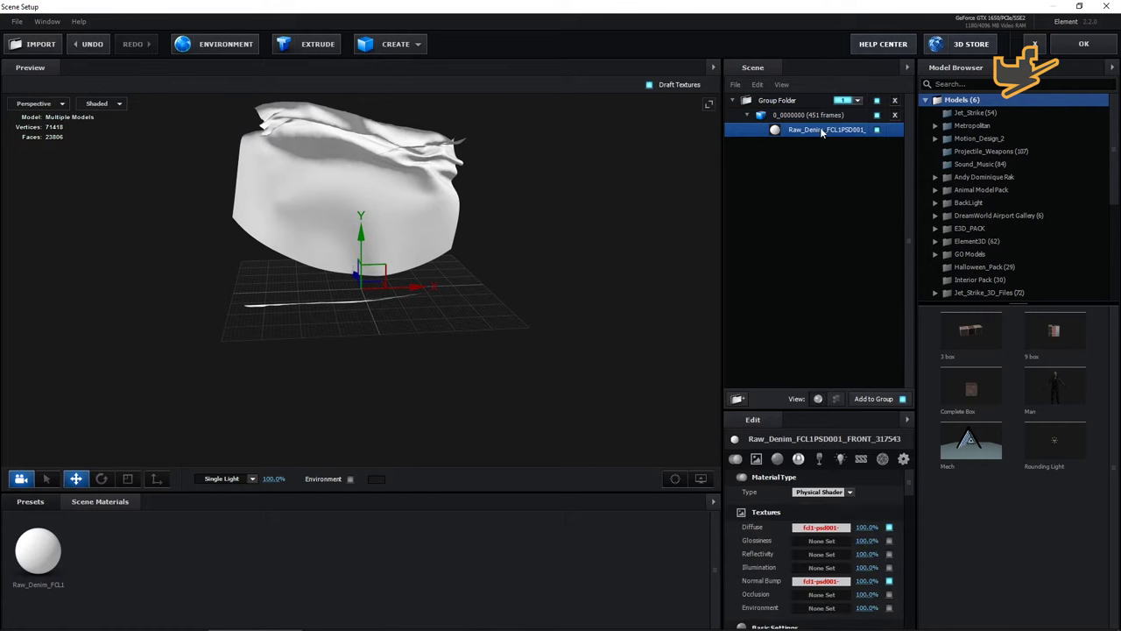
pyautogui.click(821, 527)
pyautogui.click(817, 418)
pyautogui.click(846, 431)
pyautogui.click(987, 613)
# - Assign Custom Layer 2 to the material's glossiness channel and Custom Layer 3 to its normal bump channel
pyautogui.click(822, 540)
pyautogui.click(819, 418)
pyautogui.click(865, 449)
pyautogui.click(988, 614)
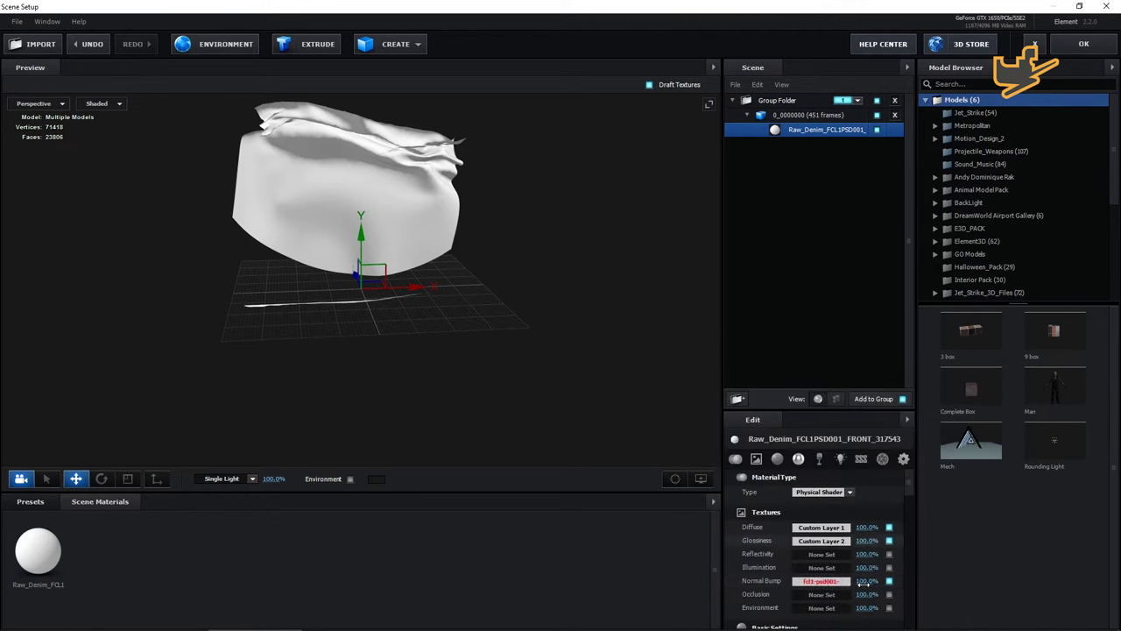
pyautogui.click(815, 582)
pyautogui.click(819, 418)
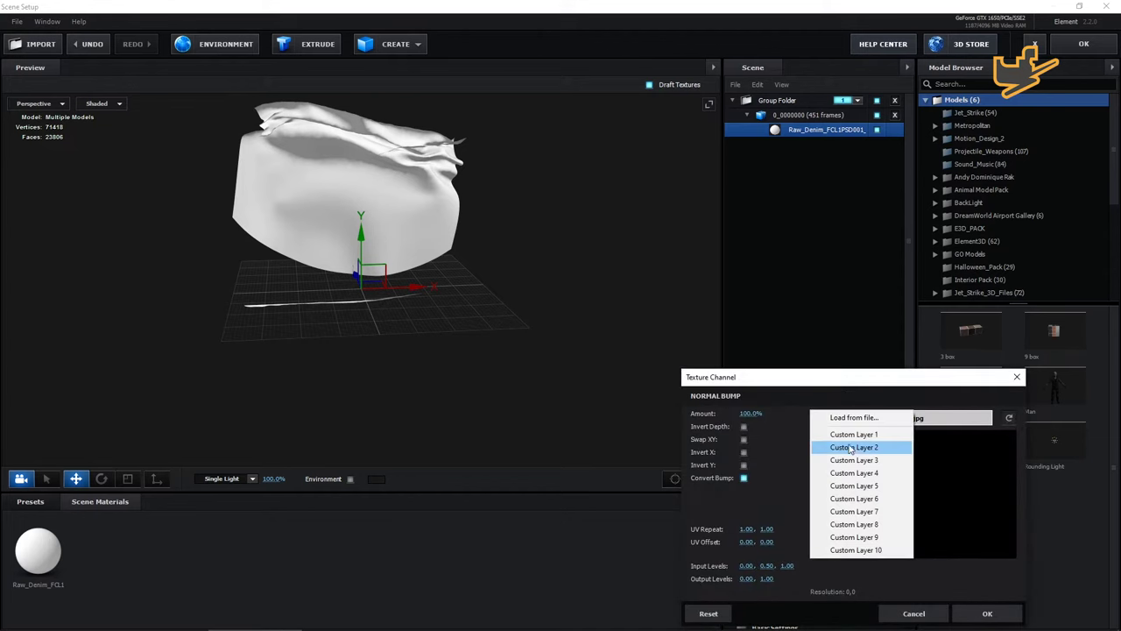
pyautogui.click(866, 461)
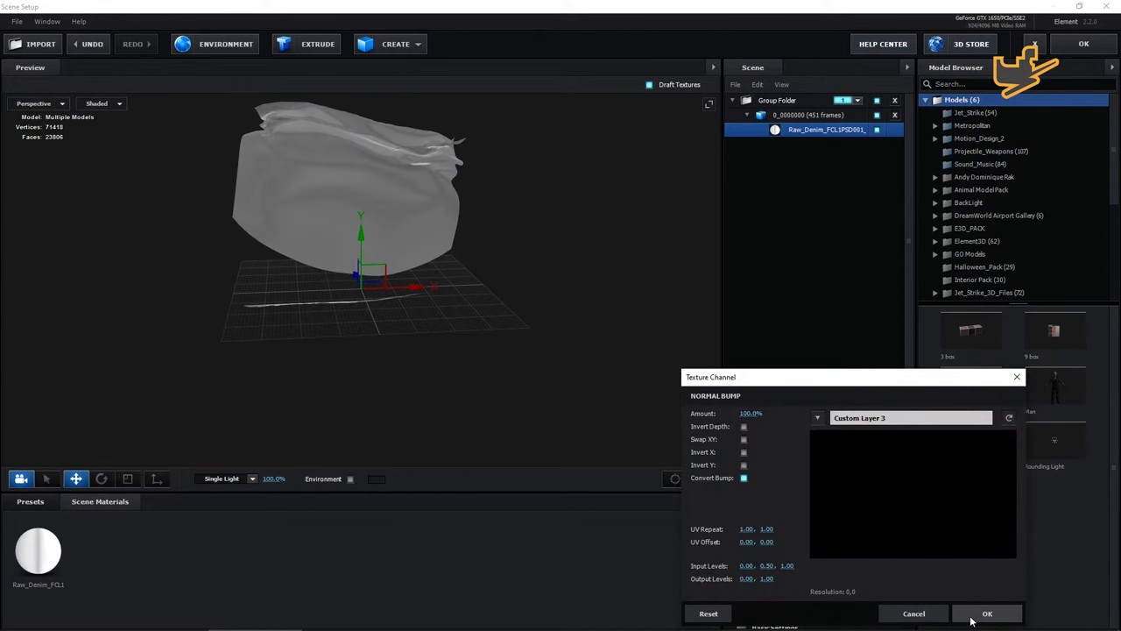
pyautogui.click(974, 619)
# - Apply the Basic_2K_05 environment preset to the scene, then return to the scene materials
pyautogui.click(30, 501)
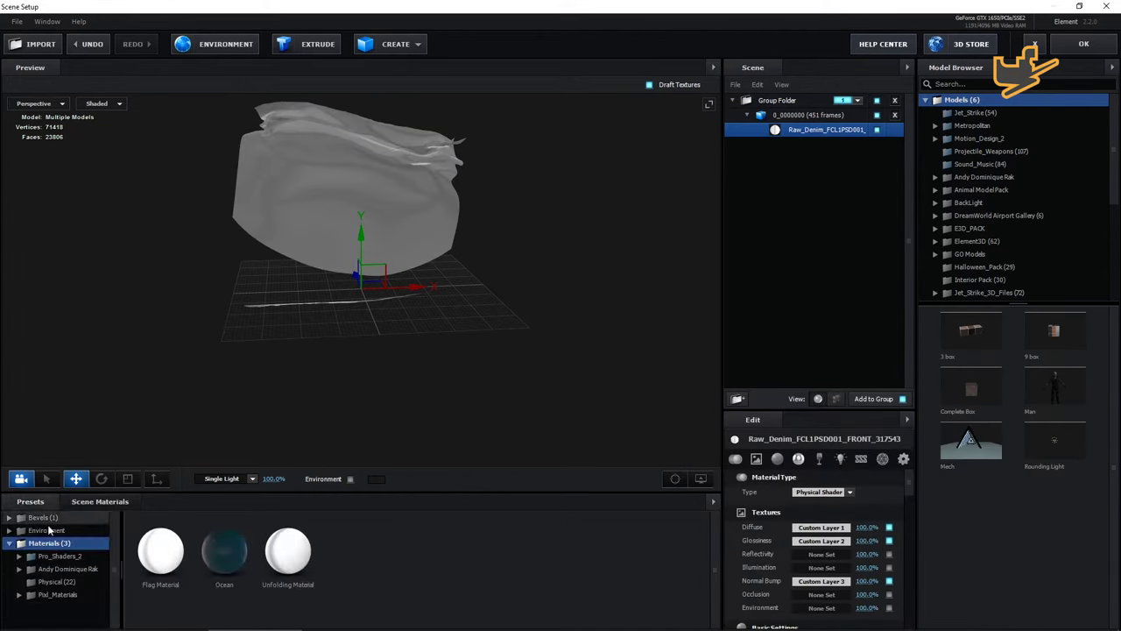
pyautogui.click(50, 531)
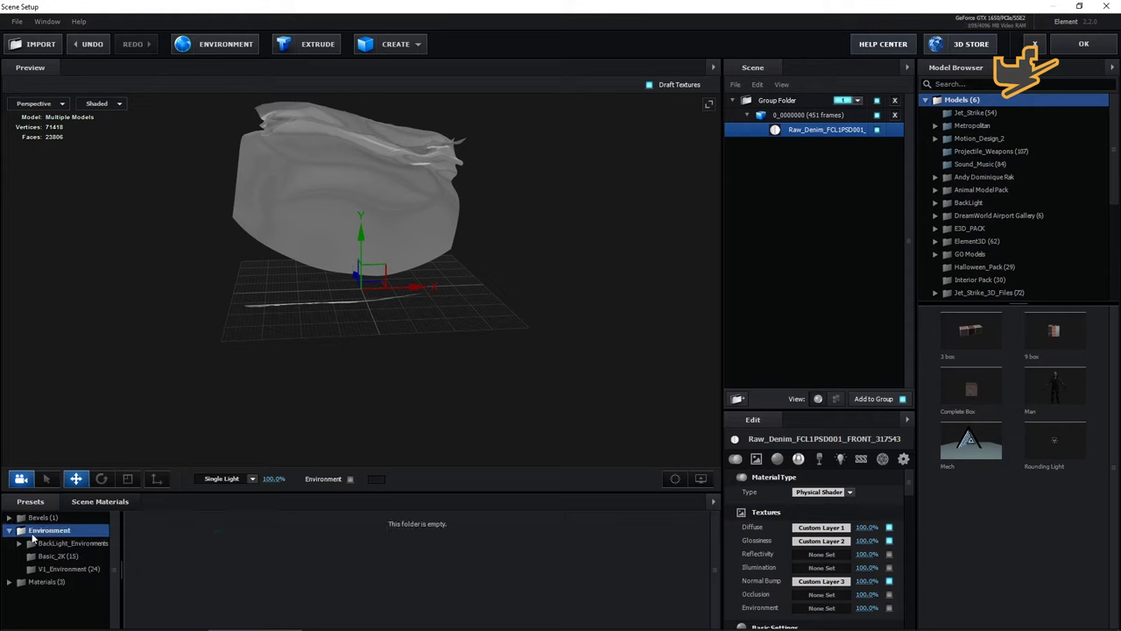
pyautogui.click(70, 555)
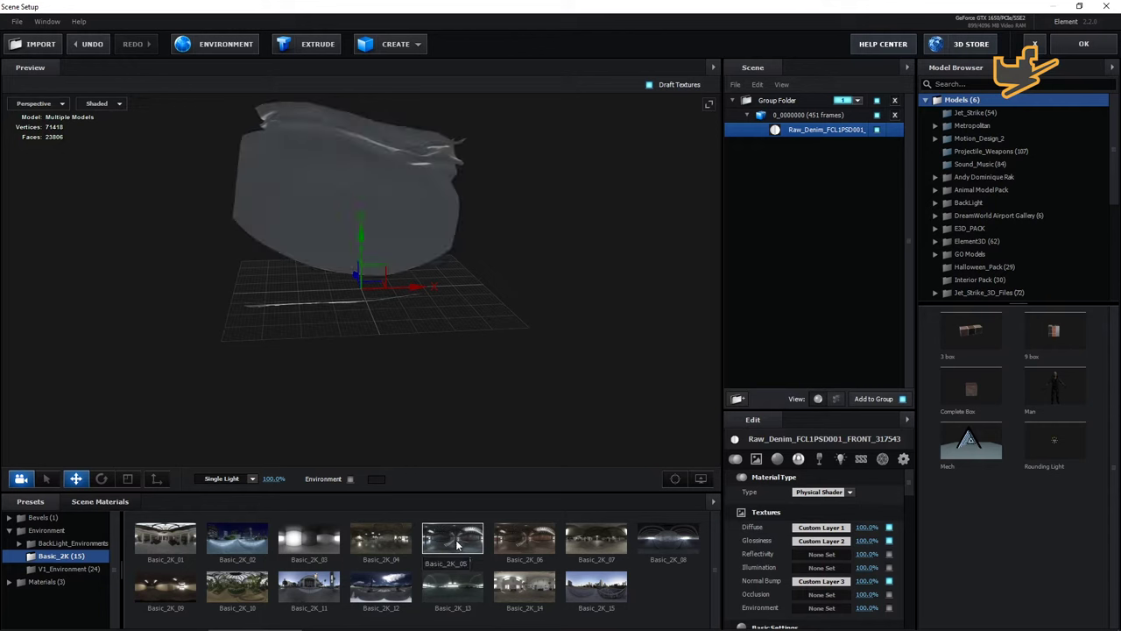
pyautogui.click(39, 517)
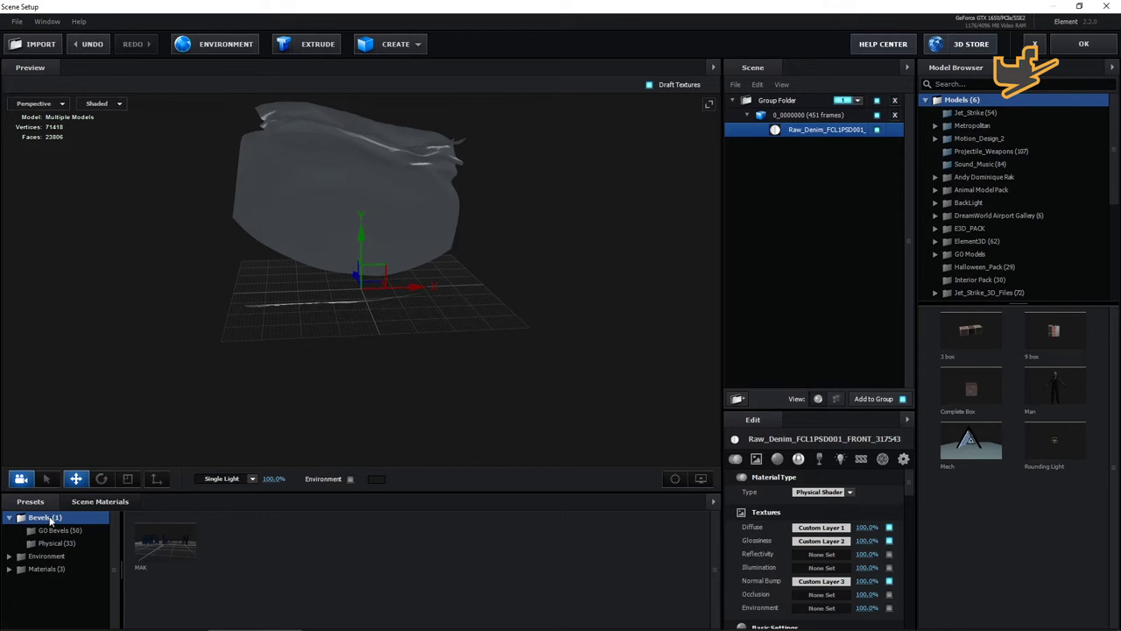
pyautogui.click(97, 502)
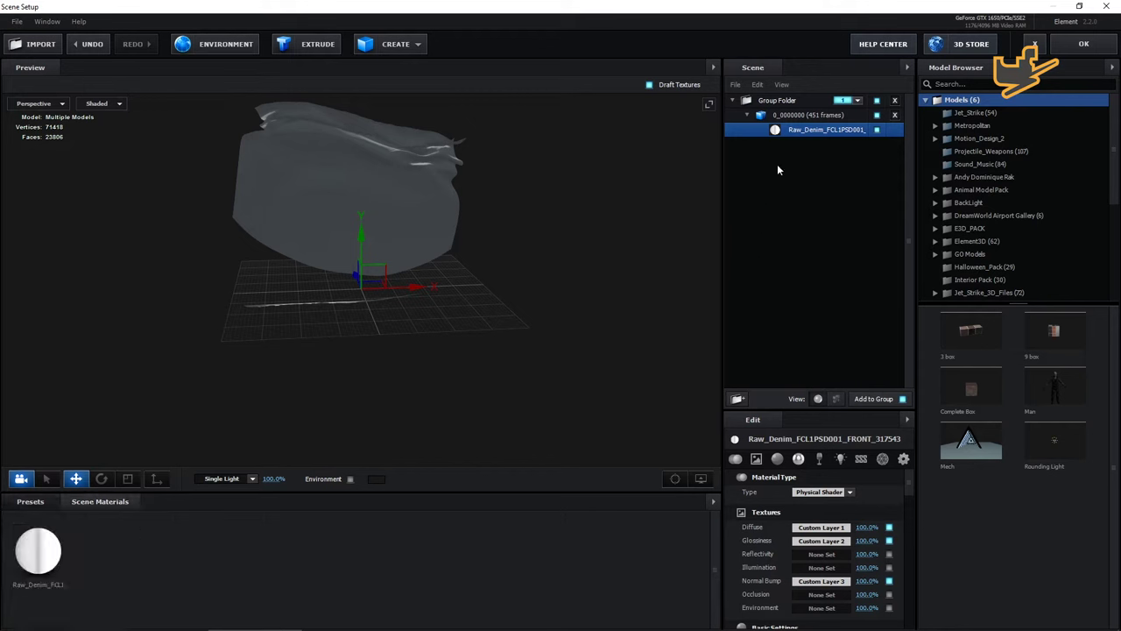
# - Check the UV mapping options of the banner sequence model, then accept the scene setup
pyautogui.click(793, 119)
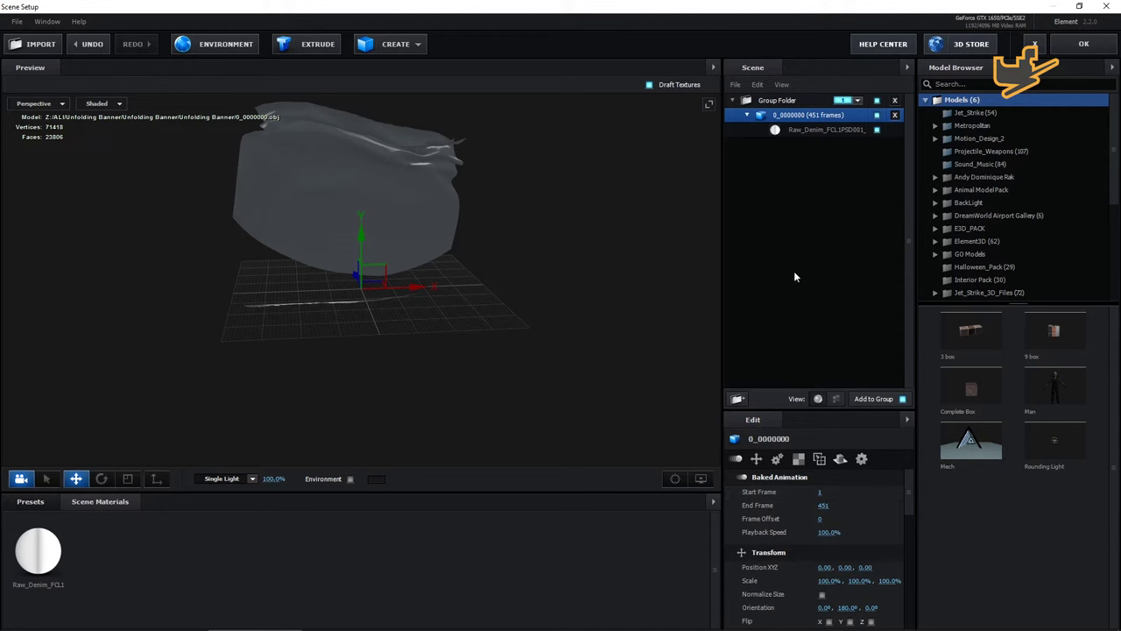
pyautogui.click(799, 459)
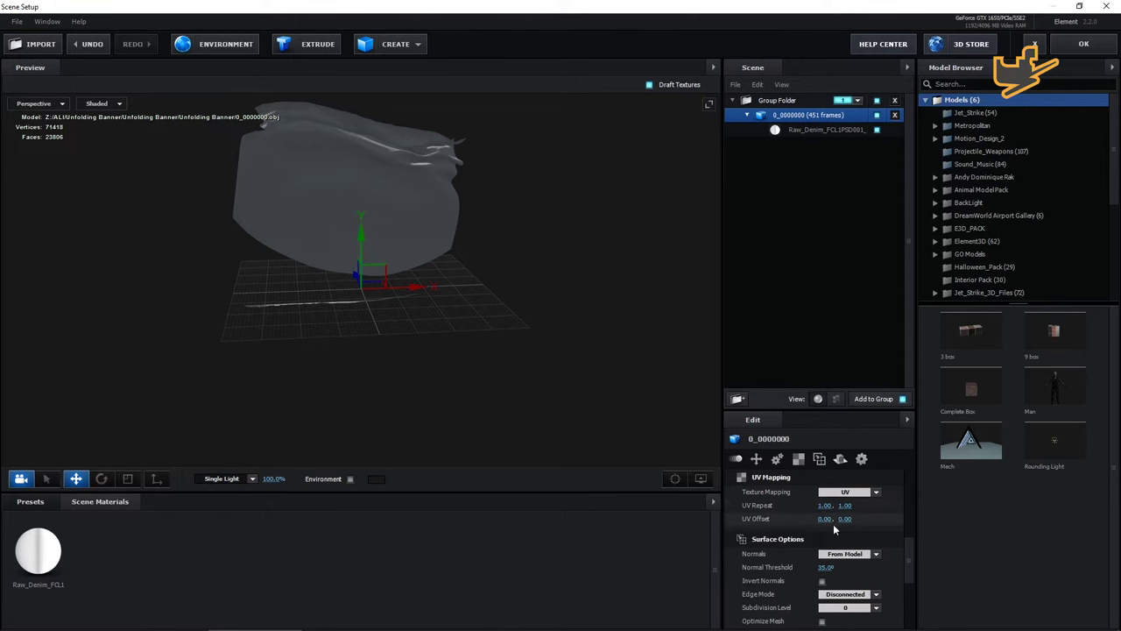
pyautogui.click(1083, 43)
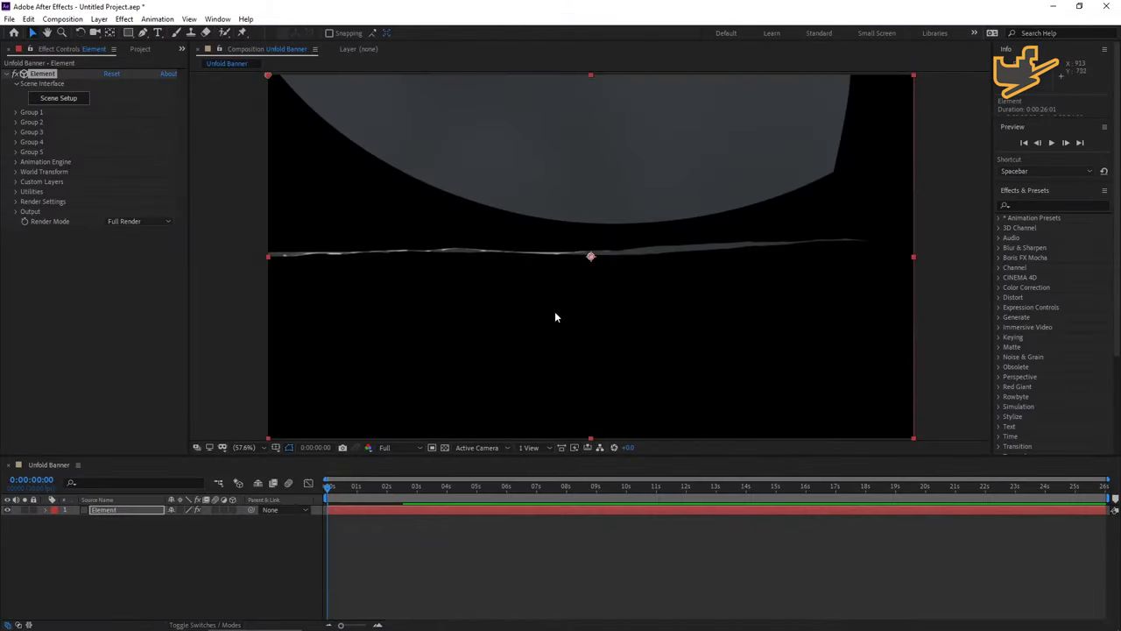
# - At time 0:00:09:29, reduce Group 1's particle size to 4.10
pyautogui.click(15, 112)
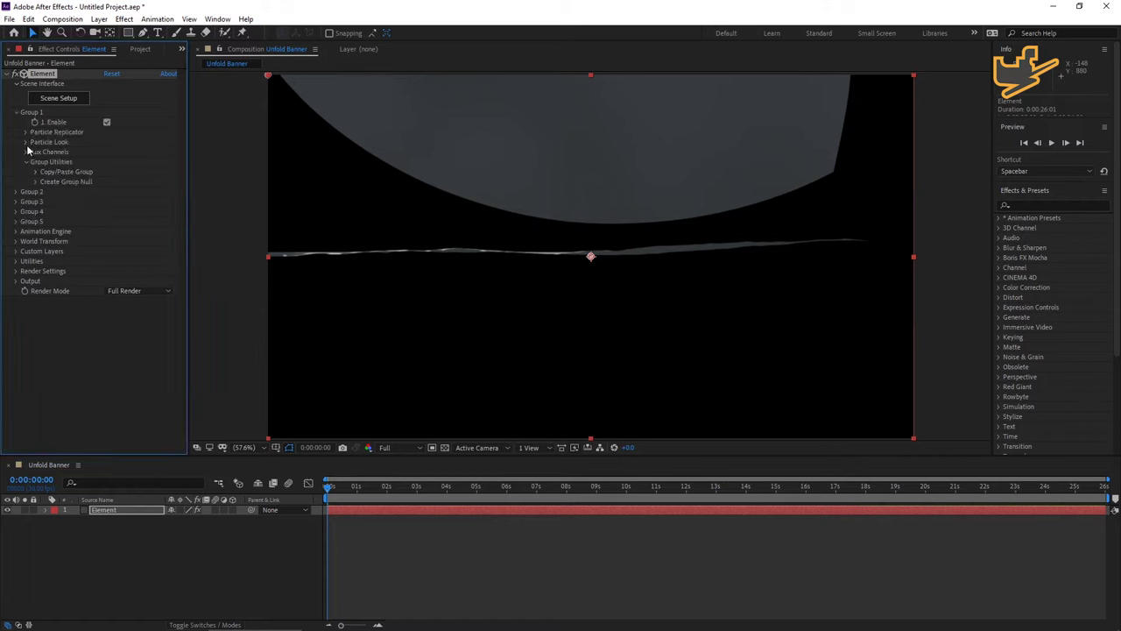
pyautogui.click(26, 143)
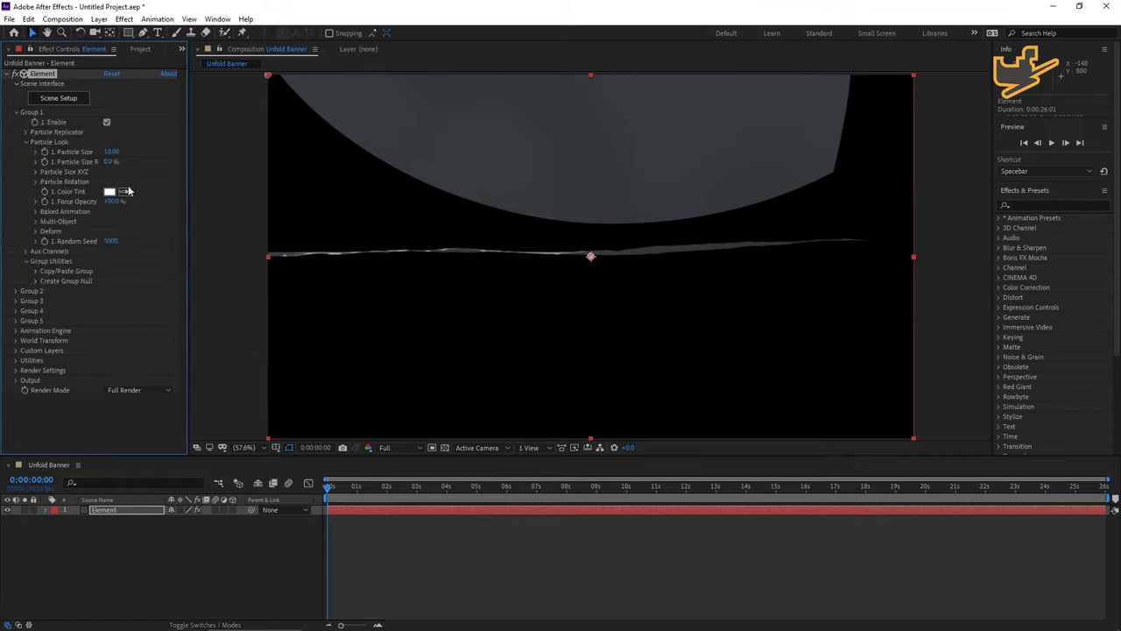
pyautogui.click(567, 492)
pyautogui.moveTo(572, 493); pyautogui.dragTo(626, 508)
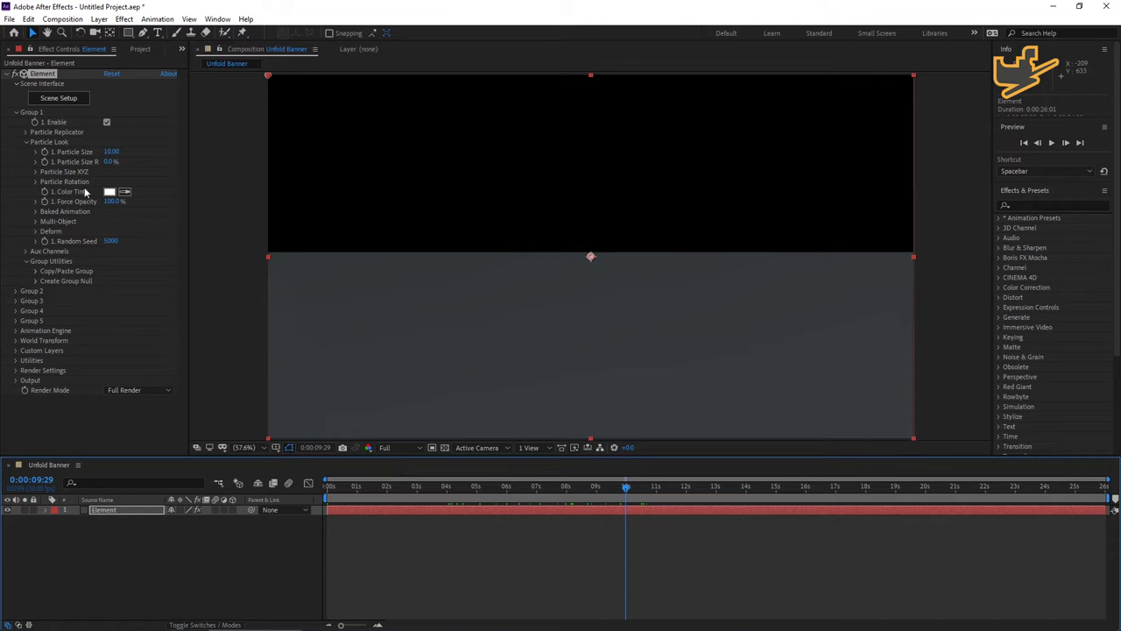
pyautogui.moveTo(112, 152); pyautogui.dragTo(82, 151)
# - Fit the banner in the frame by setting Group 1's Position XY to 960, 11 and its particle size to 3.10
pyautogui.click(26, 133)
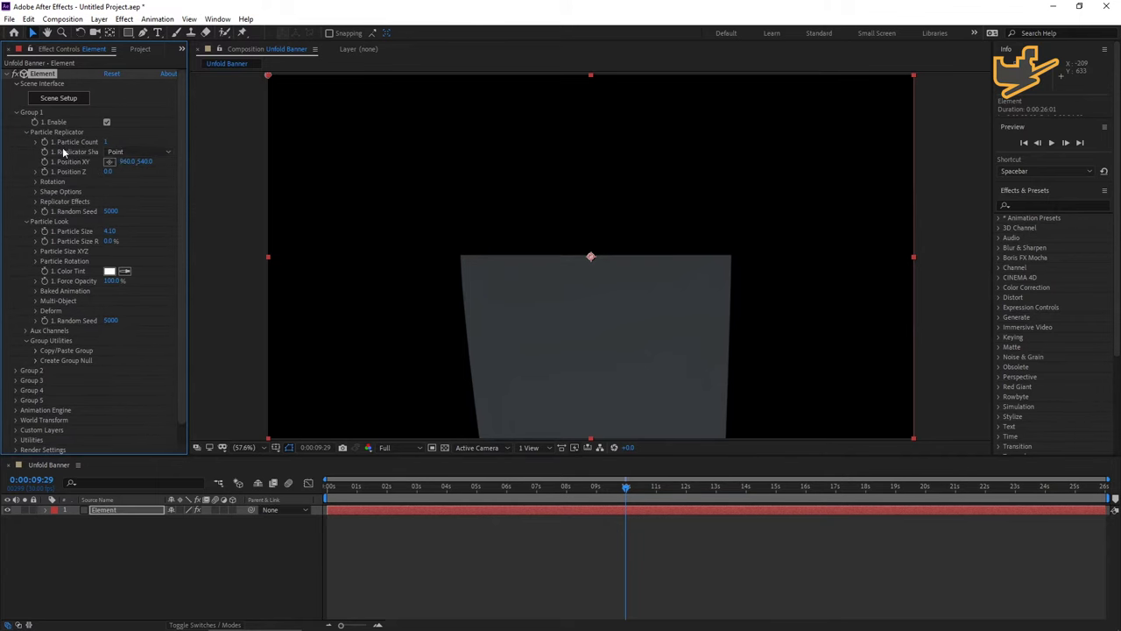
pyautogui.moveTo(146, 162); pyautogui.dragTo(111, 187)
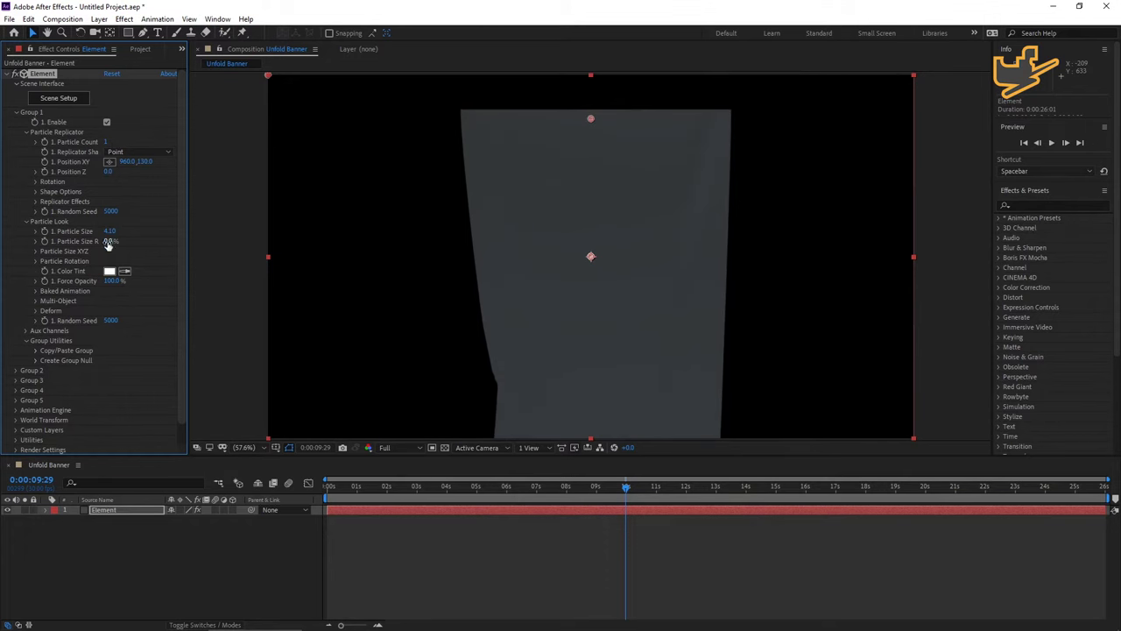
pyautogui.moveTo(108, 230); pyautogui.dragTo(103, 230)
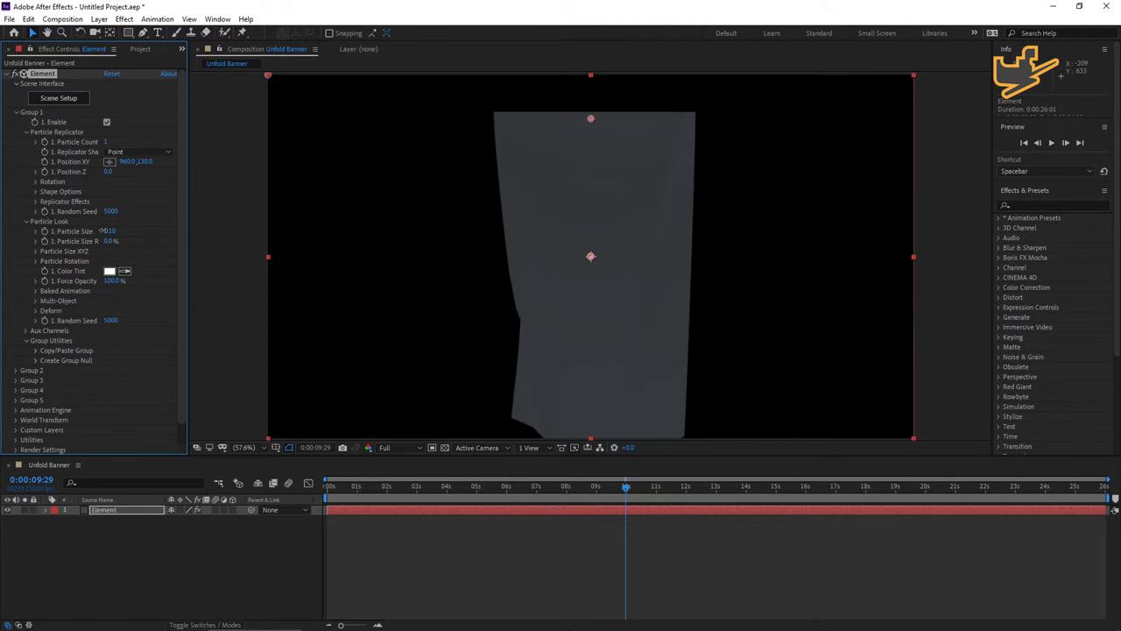
pyautogui.moveTo(145, 167); pyautogui.dragTo(81, 160)
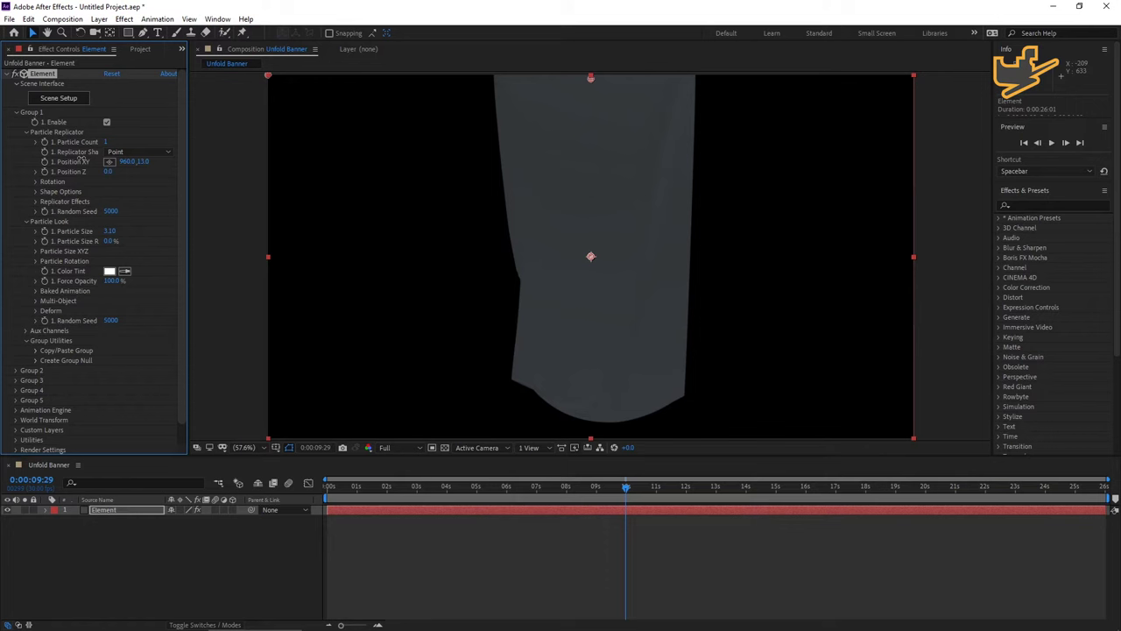
# - Preview the banner unfolding animation from 0:00:00:15
pyautogui.moveTo(625, 487); pyautogui.dragTo(322, 541)
pyautogui.press('space')
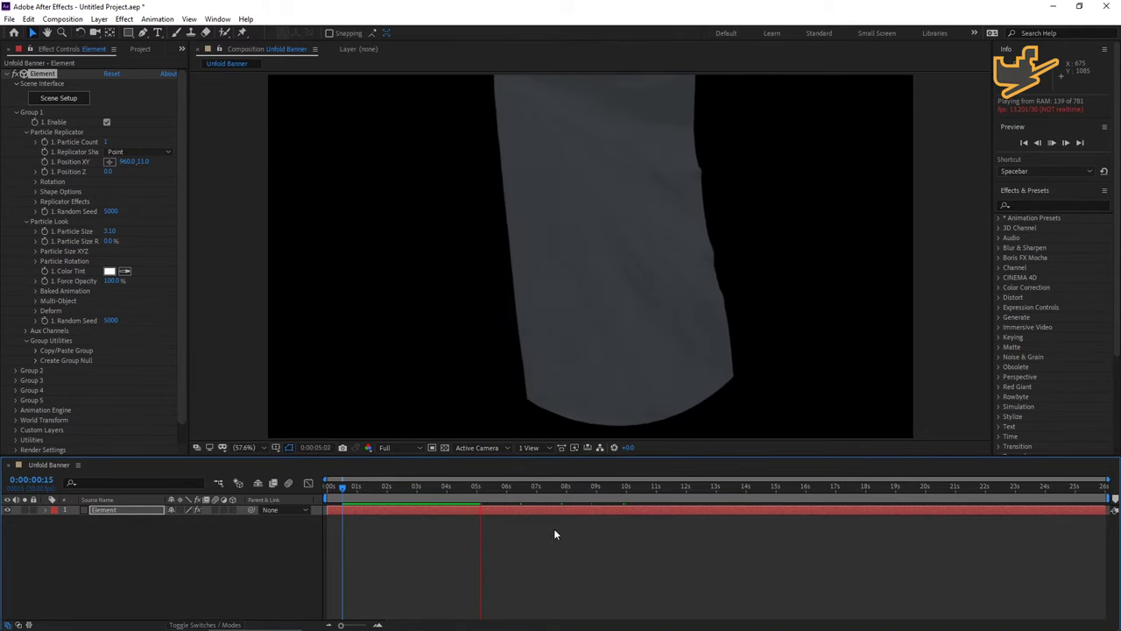
# - Stop the banner preview and move the current time to 0:00:09:23
pyautogui.press('space')
pyautogui.moveTo(359, 488); pyautogui.dragTo(348, 488)
pyautogui.click(620, 488)
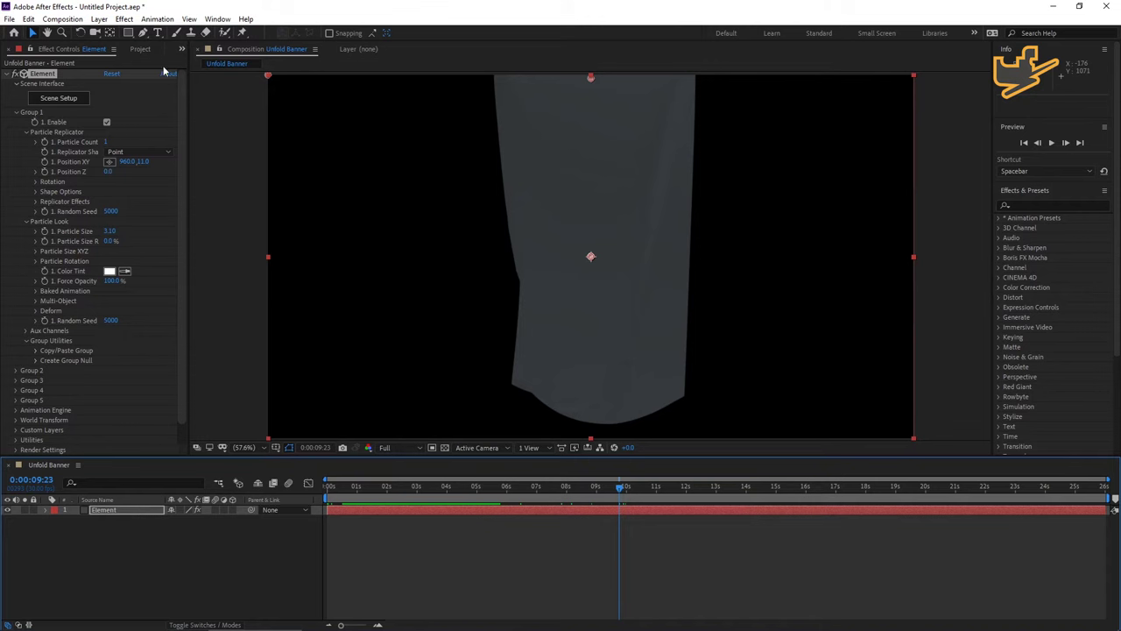
# - Import Gloss.jpg and Normal.jpg, place both beneath the Element layer in the Unfold Banner composition, and hide them
pyautogui.click(139, 50)
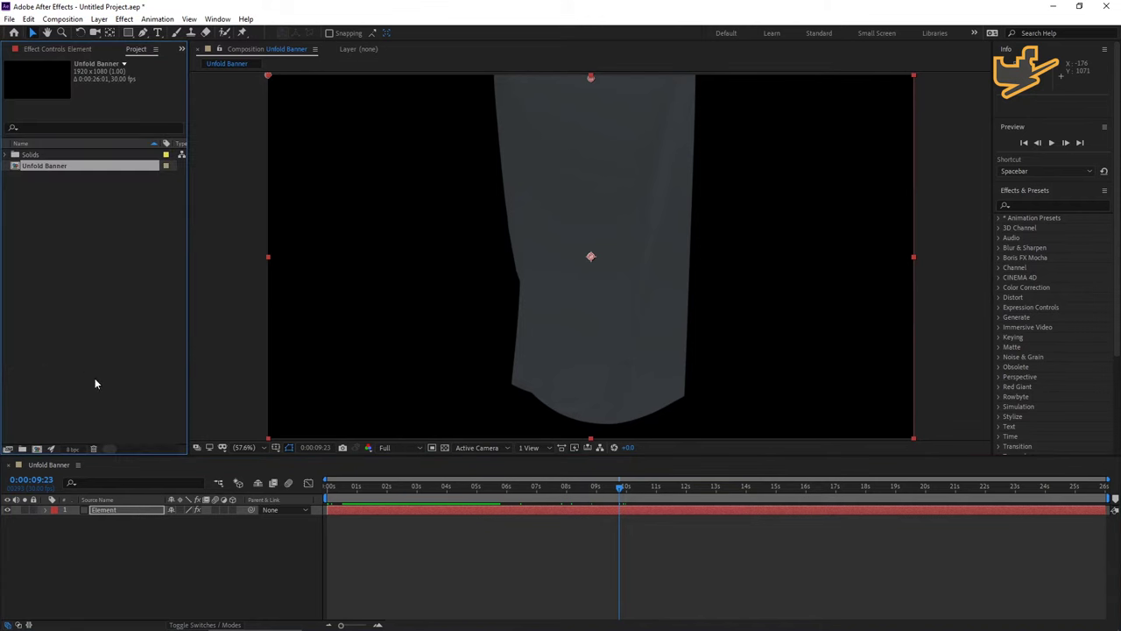
pyautogui.rightClick(78, 327)
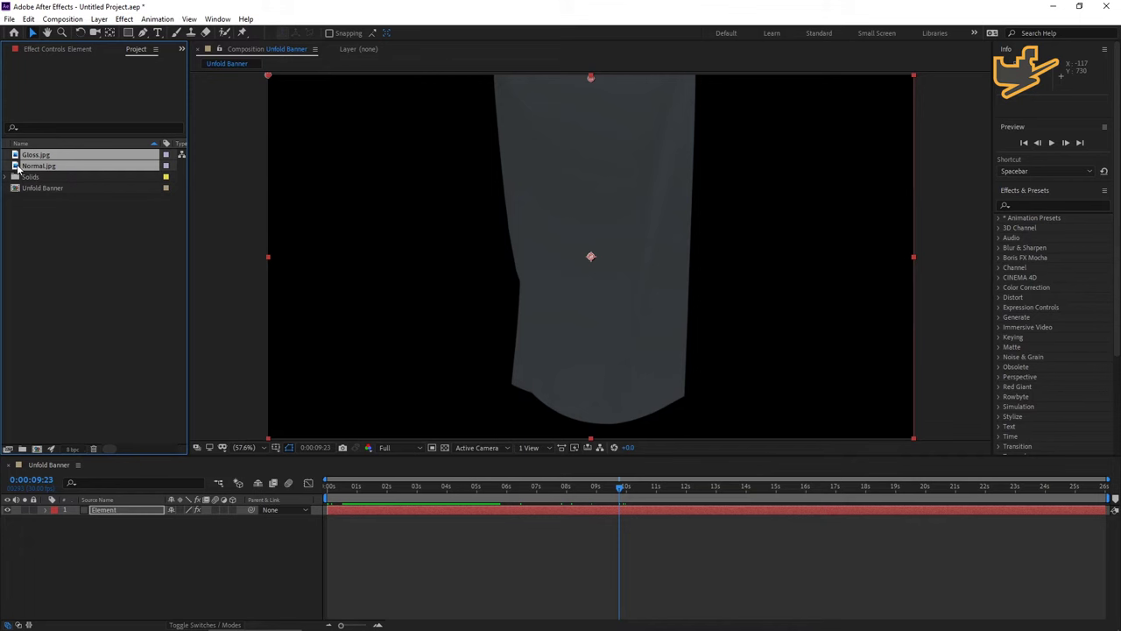
pyautogui.moveTo(16, 172); pyautogui.dragTo(132, 538)
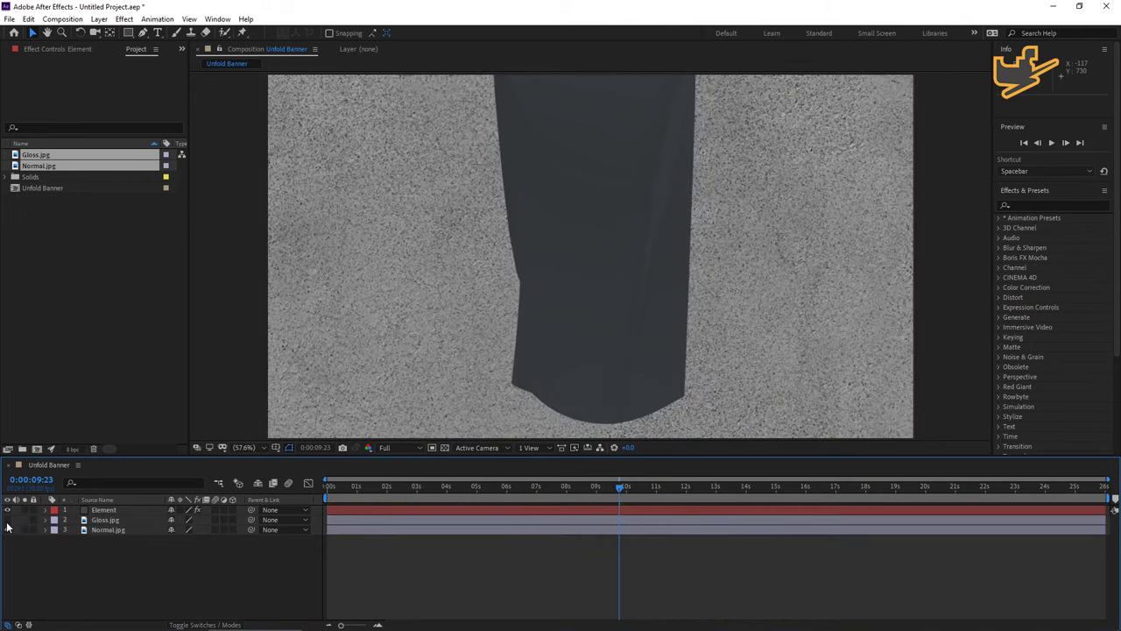
pyautogui.click(7, 519)
pyautogui.click(7, 529)
# - In the Element effect's Custom Texture Maps, assign Gloss.jpg to Layer 2 and Normal.jpg to Layer 3
pyautogui.click(104, 510)
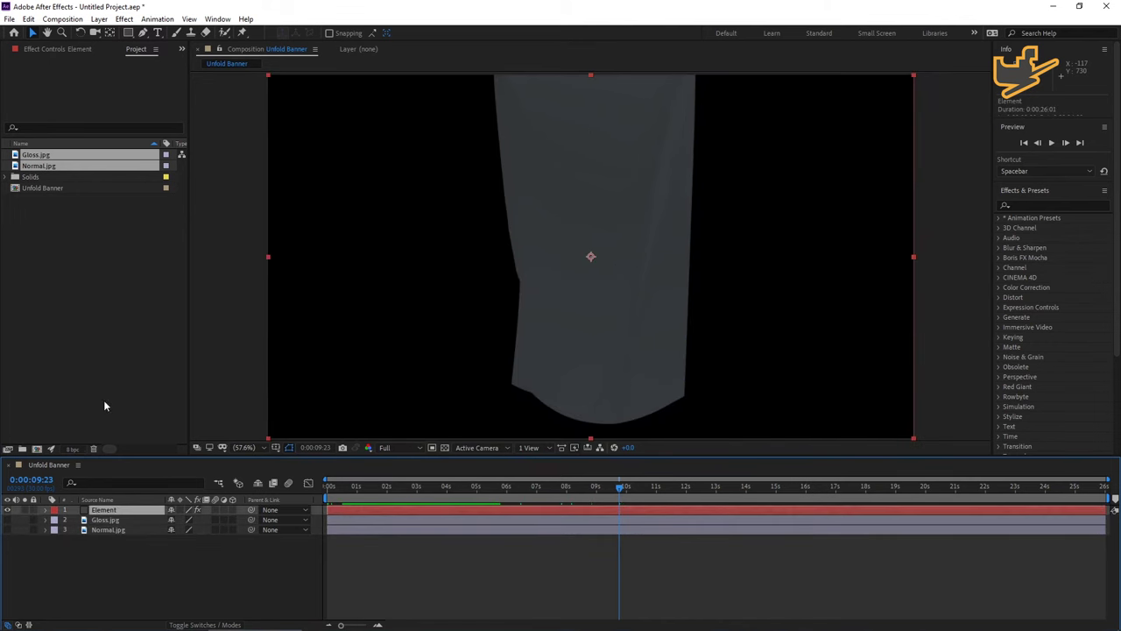
pyautogui.click(66, 49)
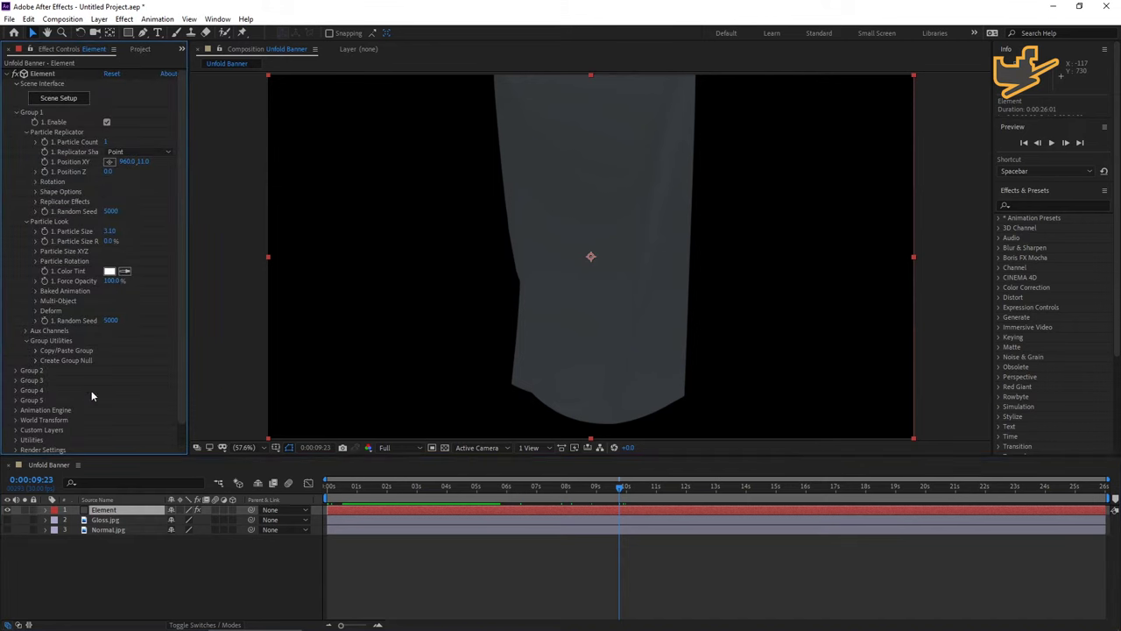
pyautogui.scroll(-1, 51, 396)
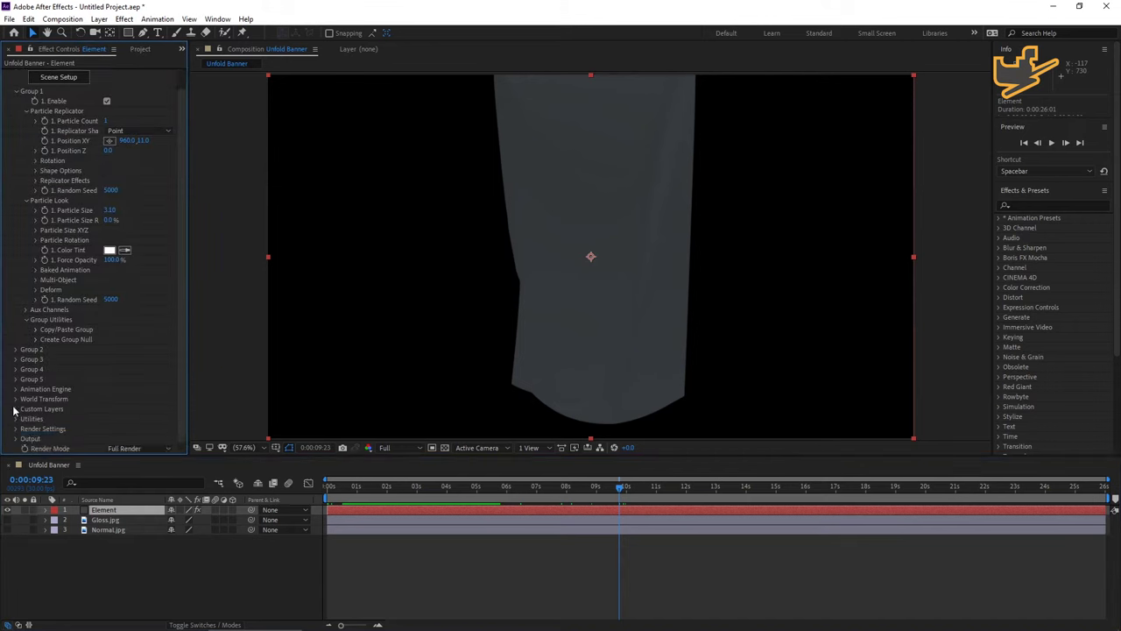
pyautogui.click(17, 410)
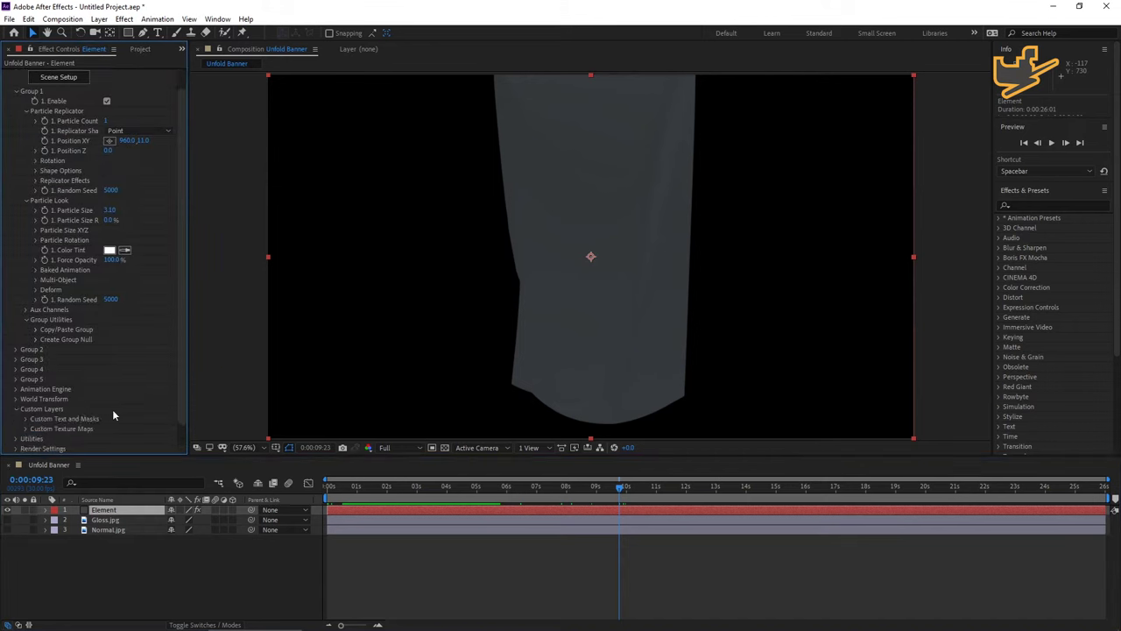
pyautogui.scroll(-1, 112, 409)
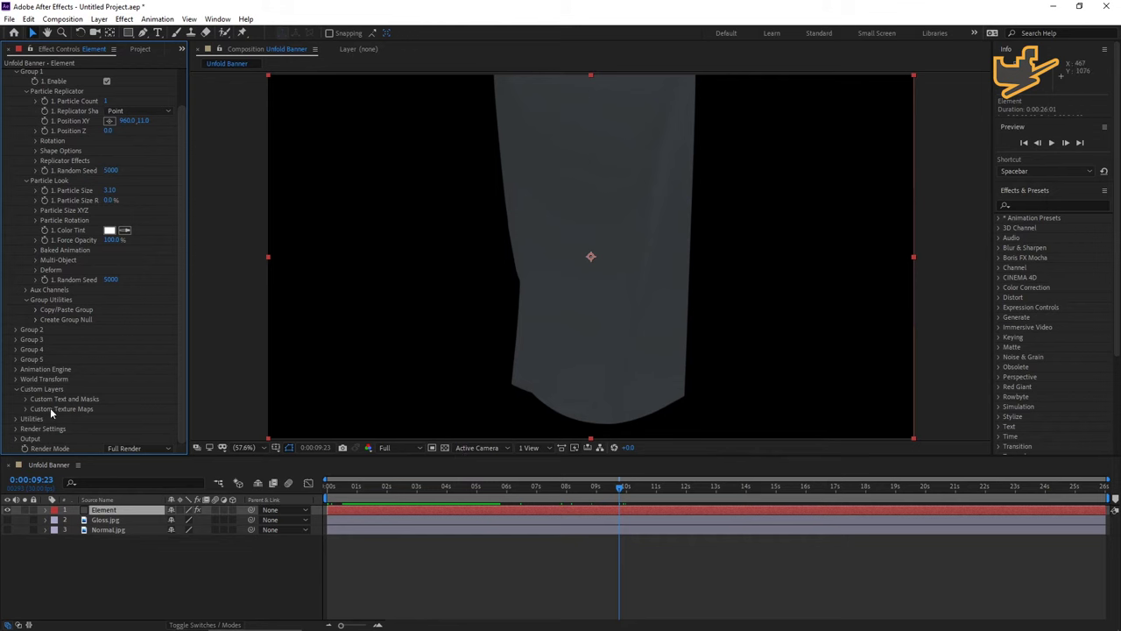
pyautogui.click(24, 410)
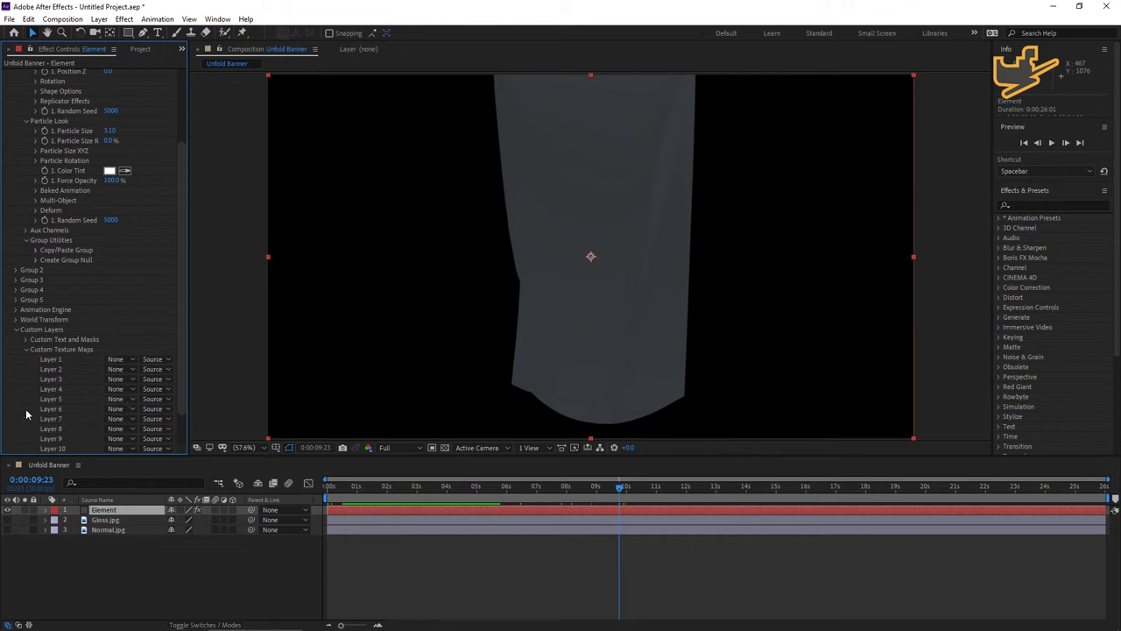
pyautogui.scroll(-3, 123, 385)
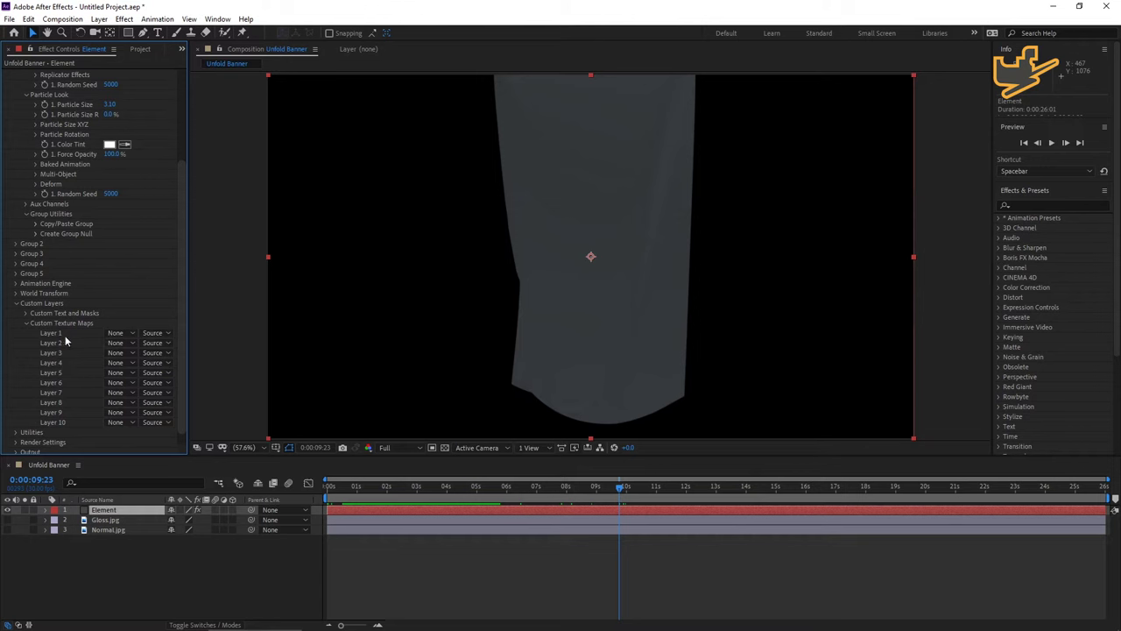
pyautogui.click(129, 344)
pyautogui.click(153, 388)
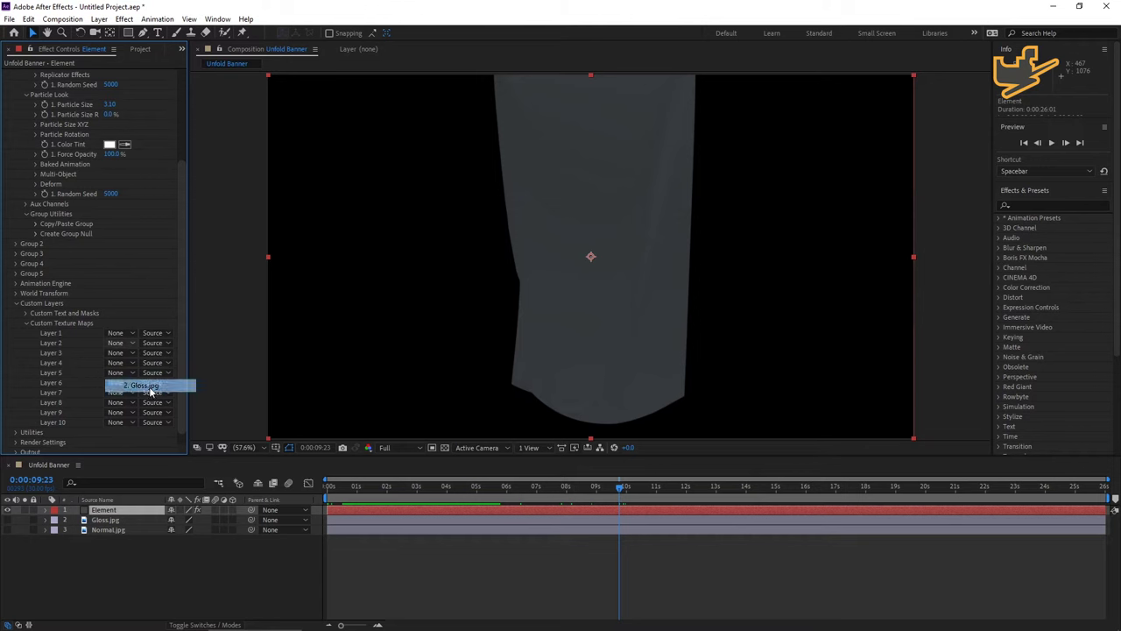
pyautogui.click(122, 353)
pyautogui.click(141, 407)
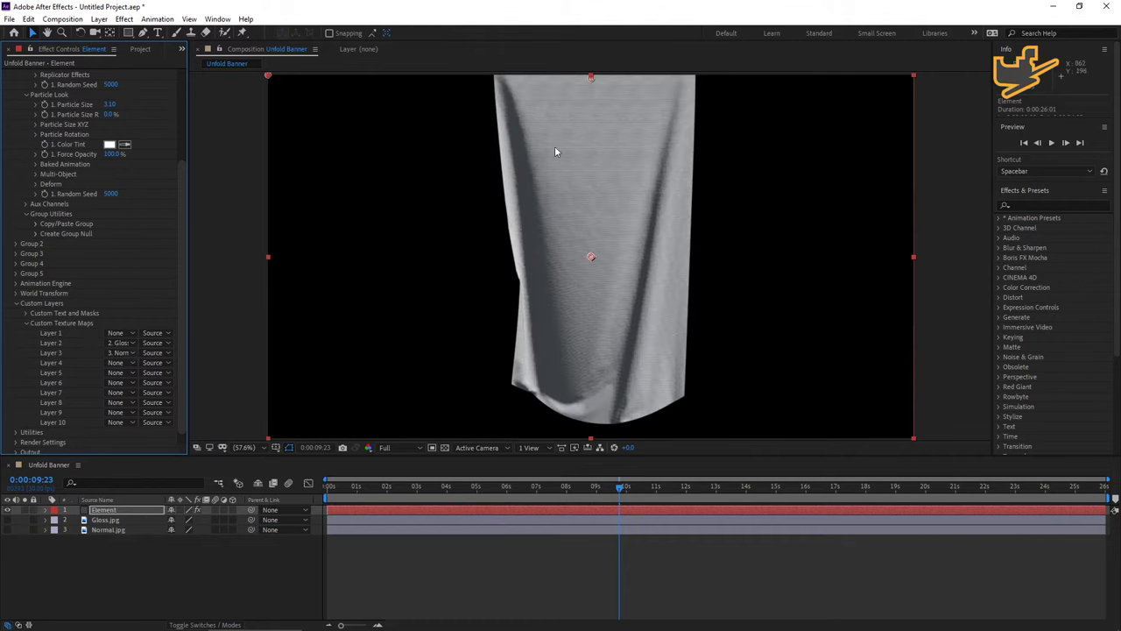
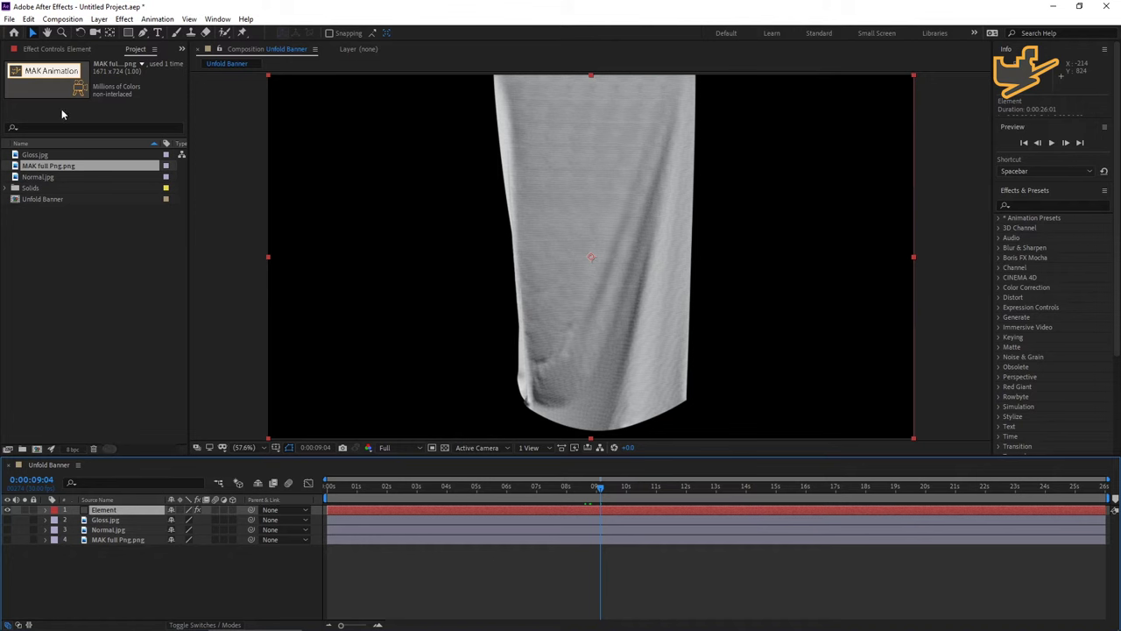
# - Assign MAK full Png.png to Layer 1 of the Element effect's Custom Texture Maps
pyautogui.click(68, 49)
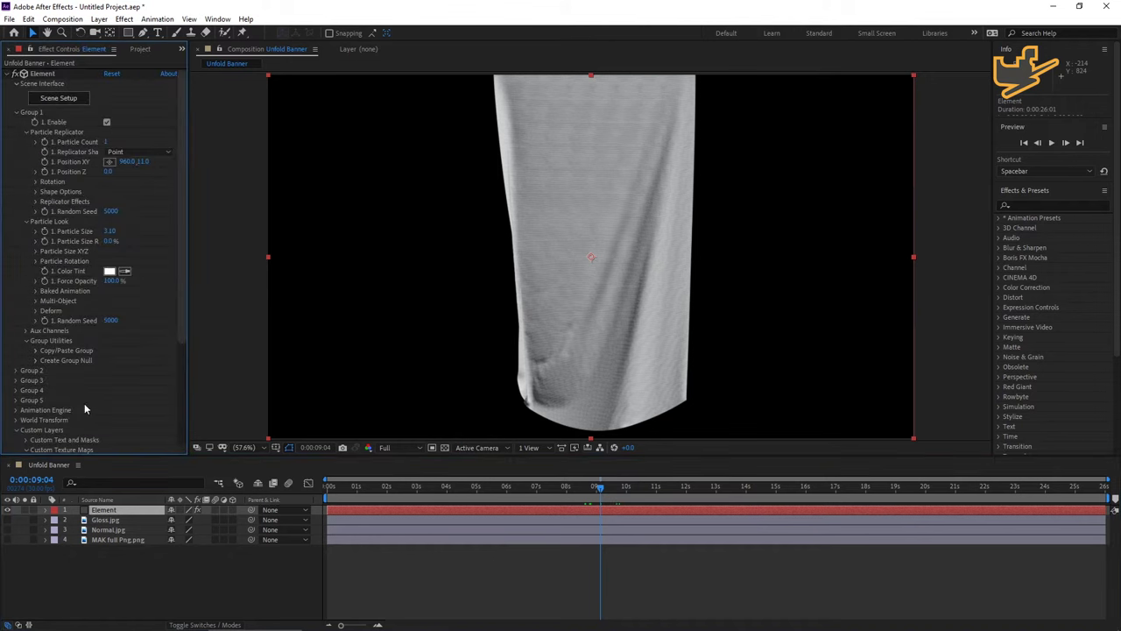
pyautogui.scroll(-1, 84, 403)
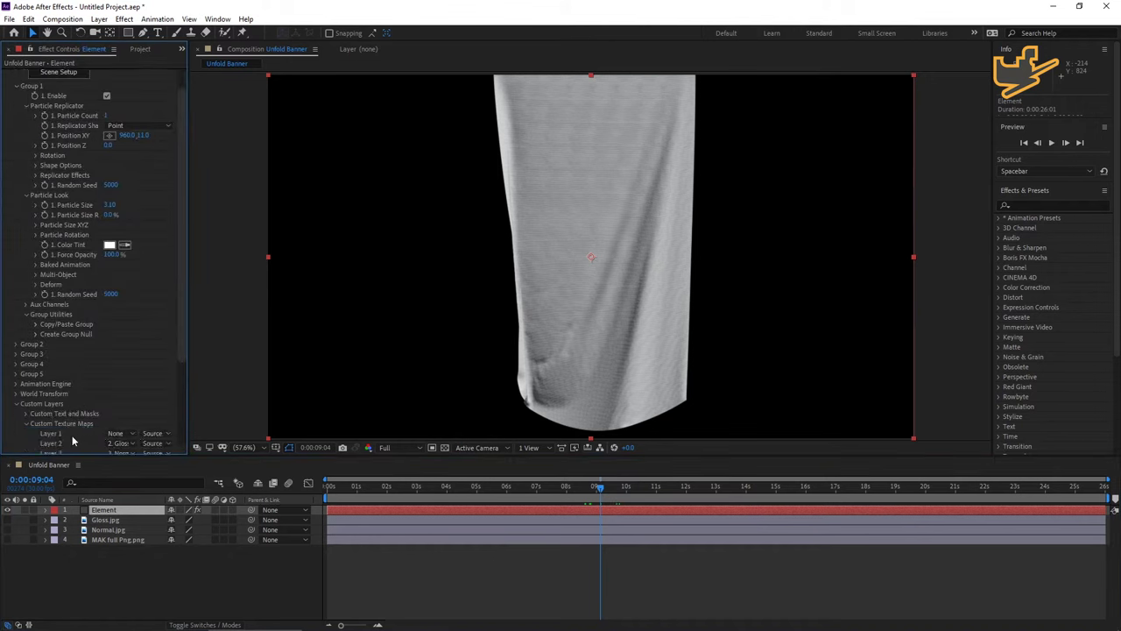
pyautogui.click(122, 433)
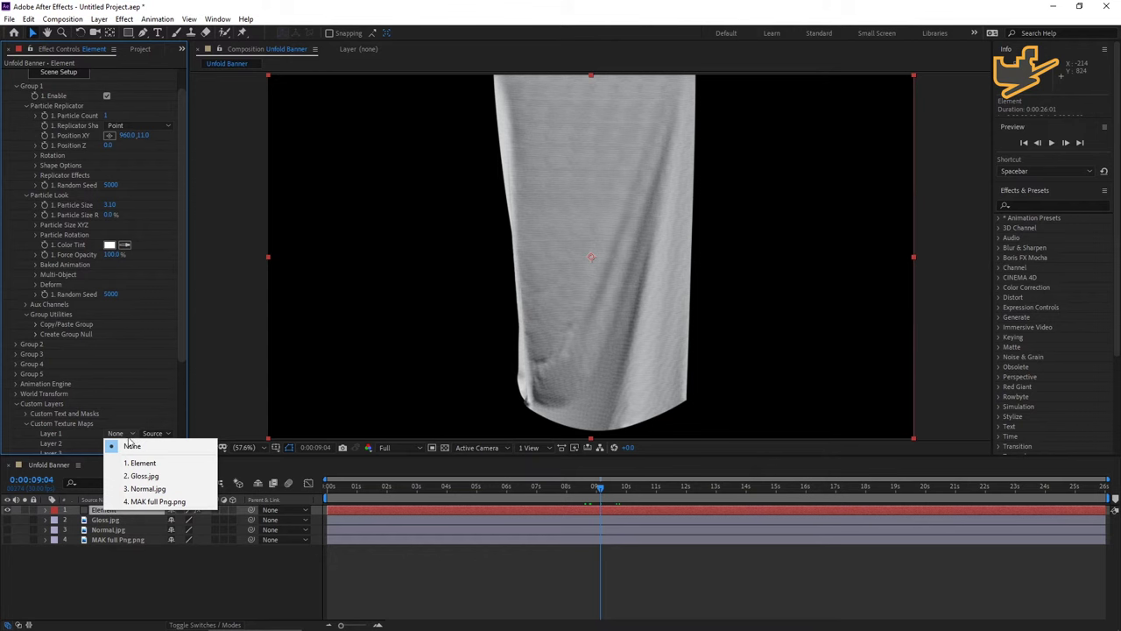
pyautogui.click(158, 507)
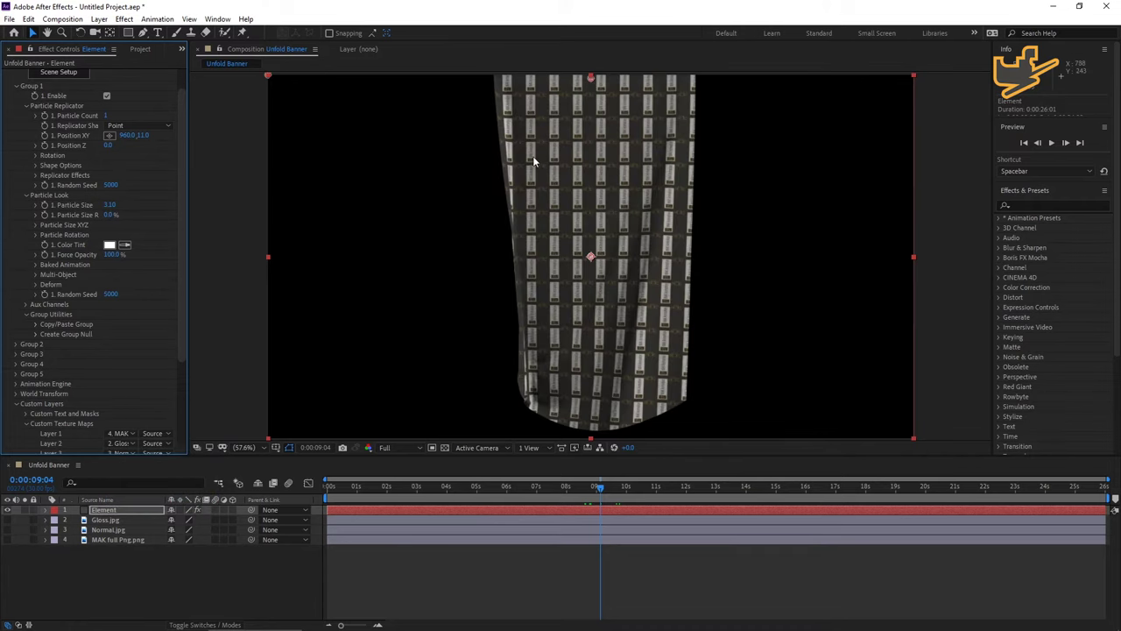
# - Examine the tiling and orientation of the logo texture on the banner, both up close and as a whole
pyautogui.press('.')
pyautogui.press('.')
pyautogui.press('.')
pyautogui.press('.')
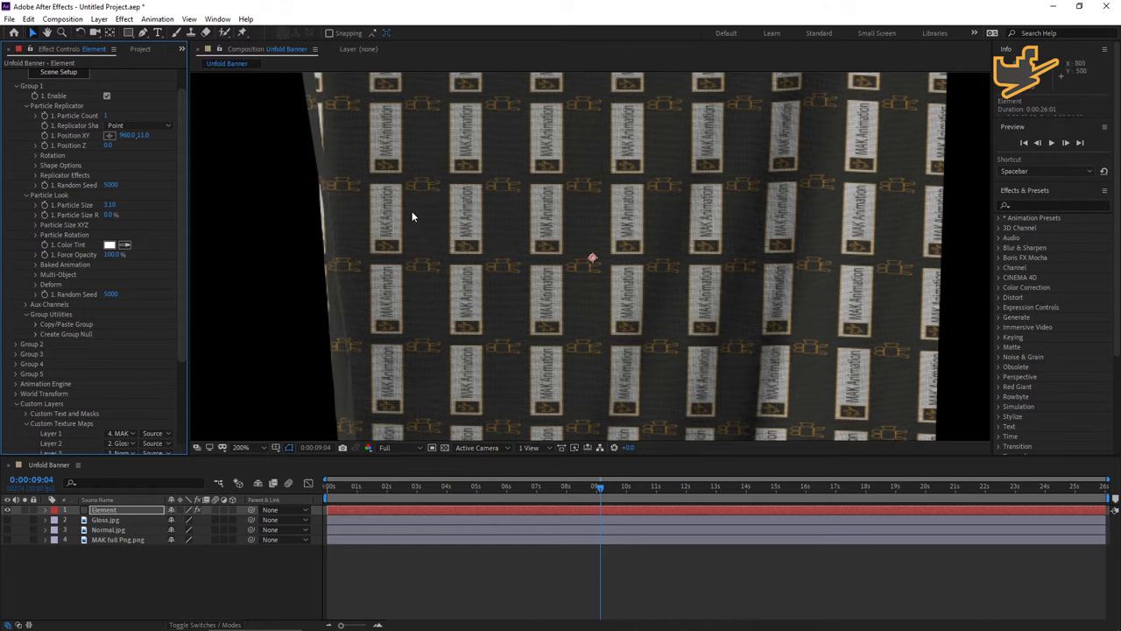
pyautogui.press(',')
pyautogui.press(',')
pyautogui.press(',')
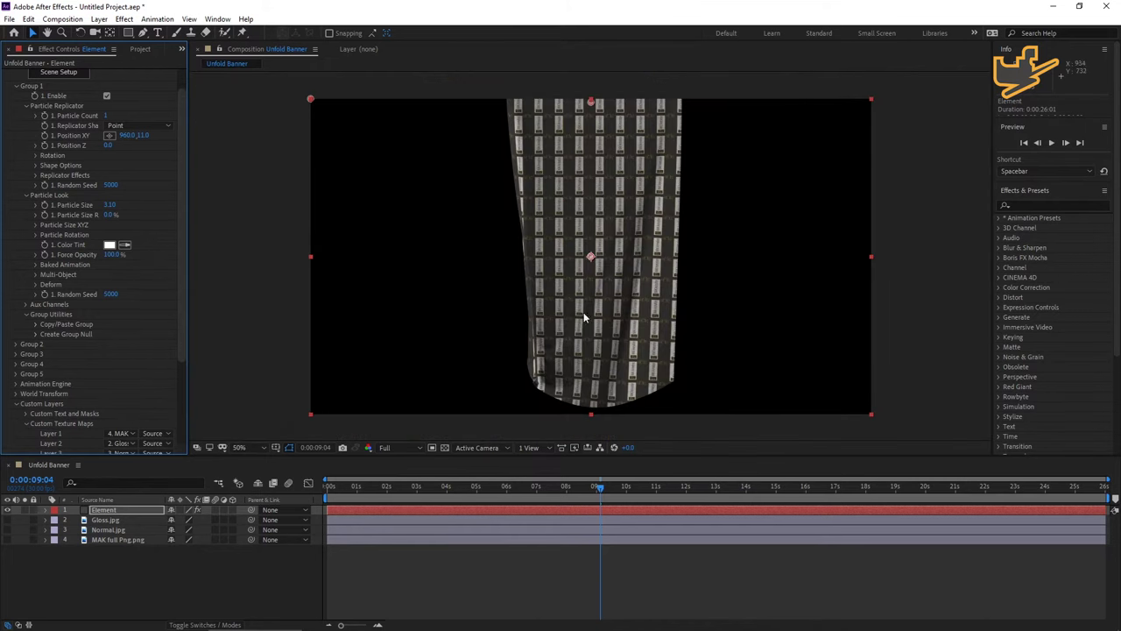
pyautogui.press('.')
pyautogui.press('.')
pyautogui.press('.')
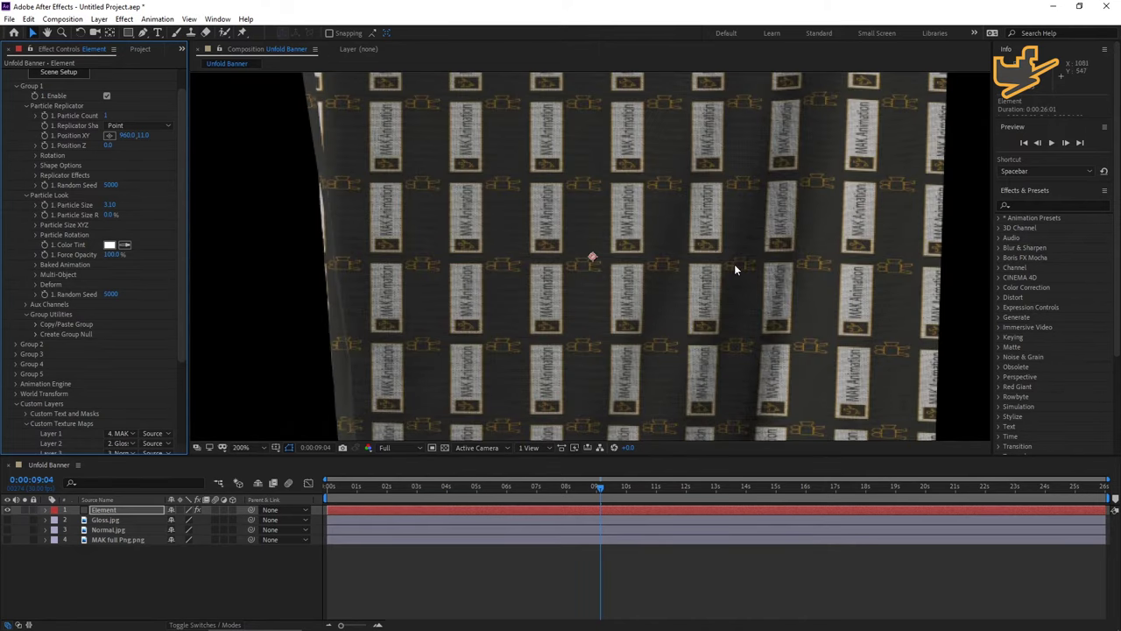
pyautogui.press(',')
pyautogui.press(',')
pyautogui.press(',')
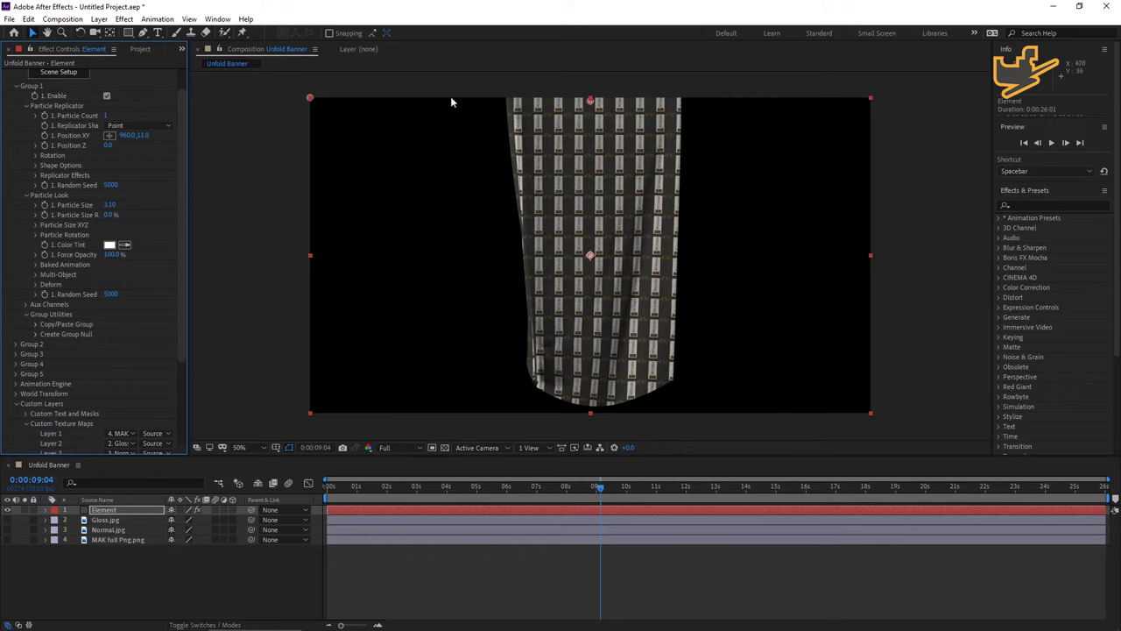
# - Create a 1920 × 1080 px solid named Logo in the Unfold Banner composition and hide it
pyautogui.rightClick(103, 573)
pyautogui.moveTo(184, 448)
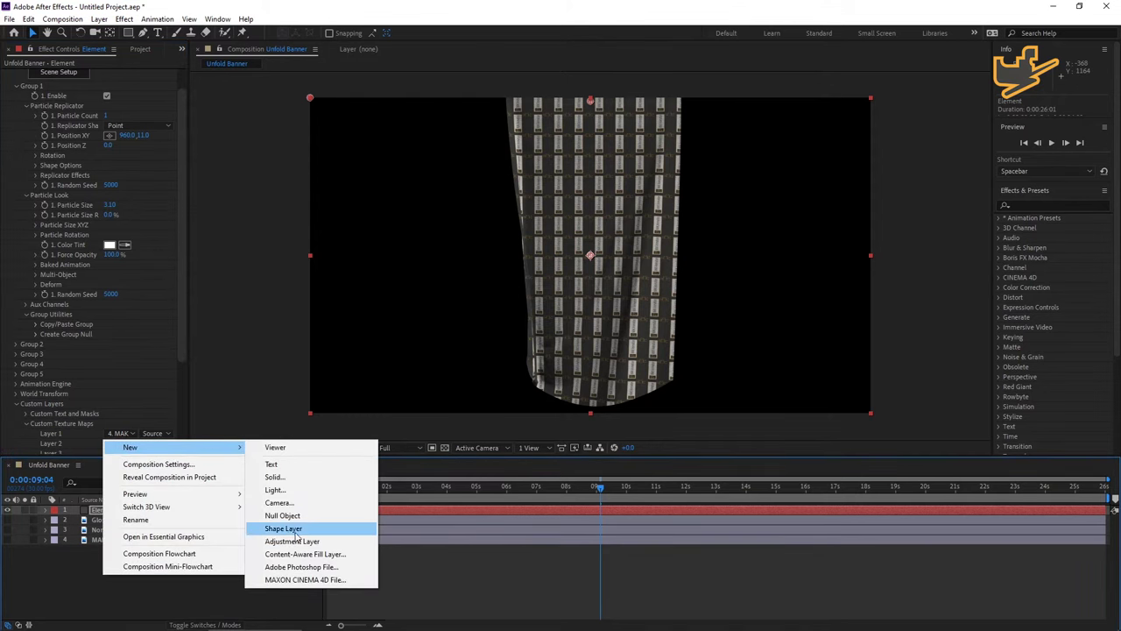
pyautogui.click(280, 477)
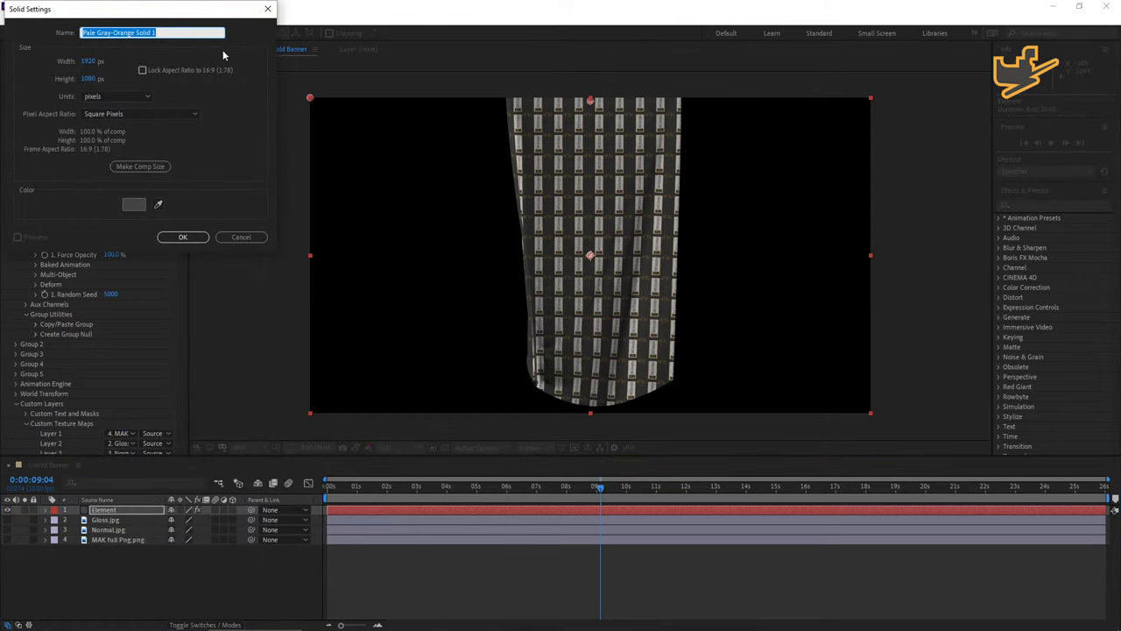
pyautogui.write('Logo')
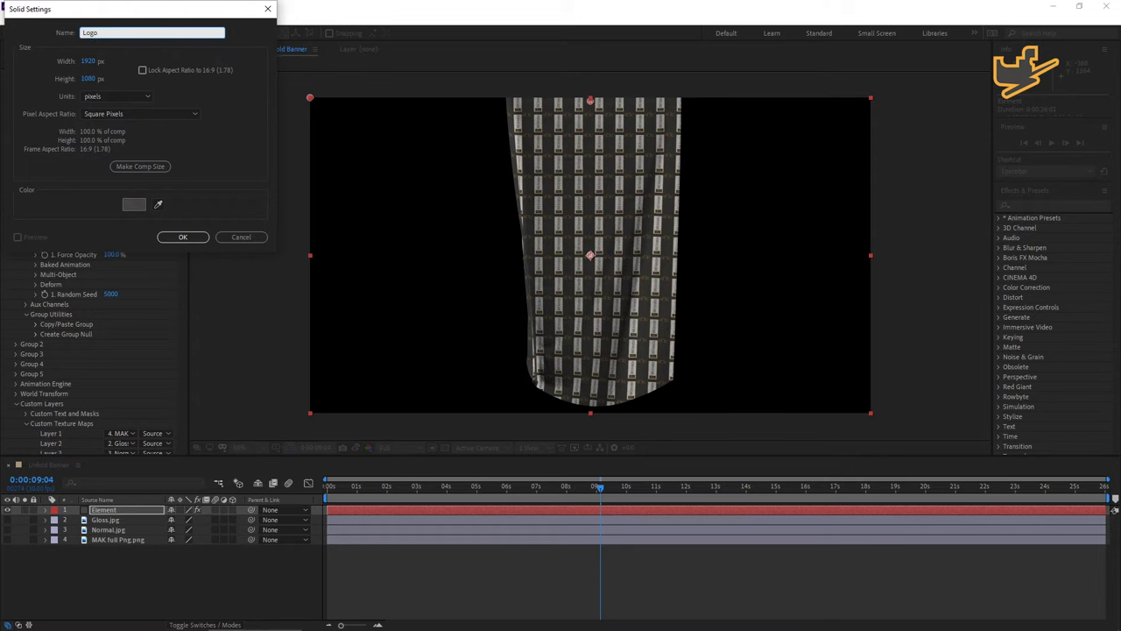
pyautogui.click(183, 237)
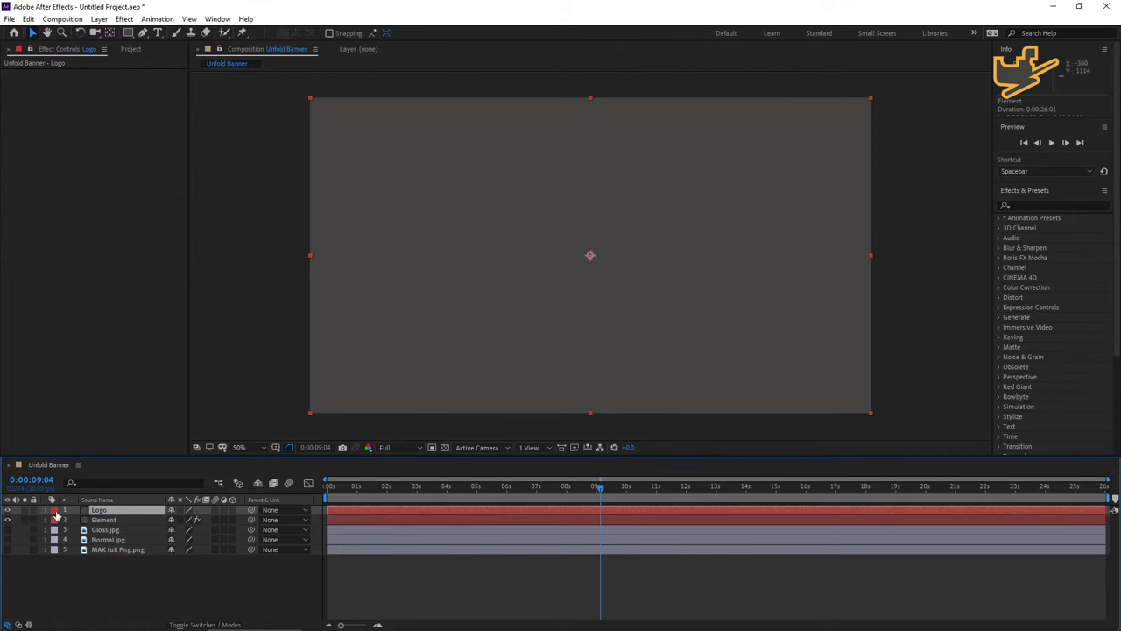
pyautogui.click(7, 510)
# - Set Layer 1 of the Element effect's Custom Texture Maps to the Logo solid
pyautogui.click(104, 520)
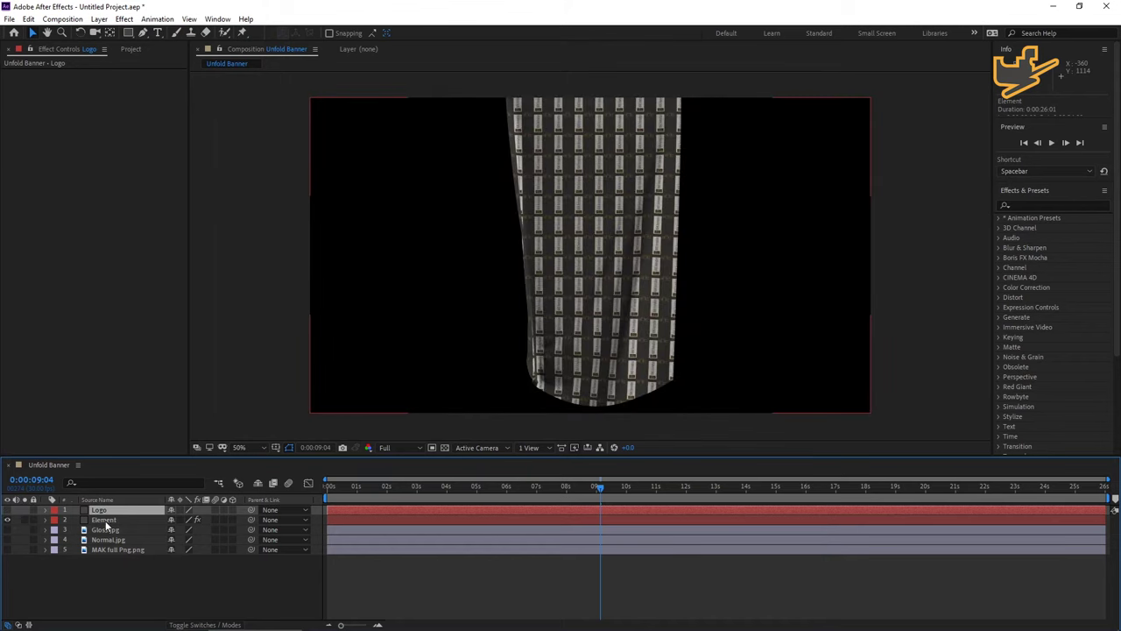
pyautogui.scroll(-3, 79, 368)
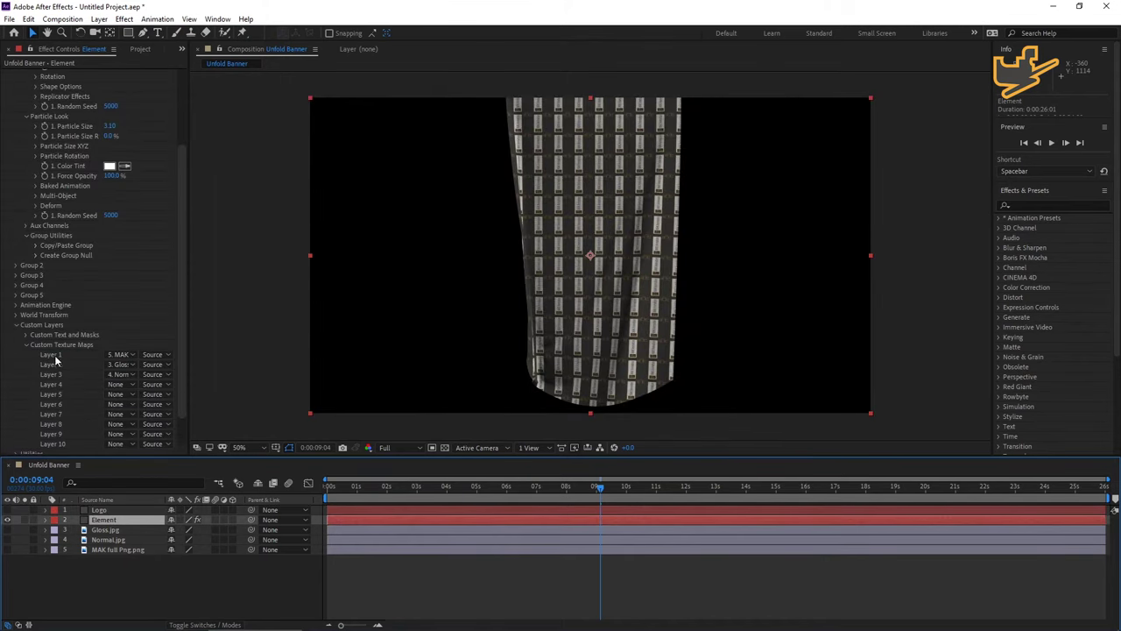
pyautogui.click(123, 355)
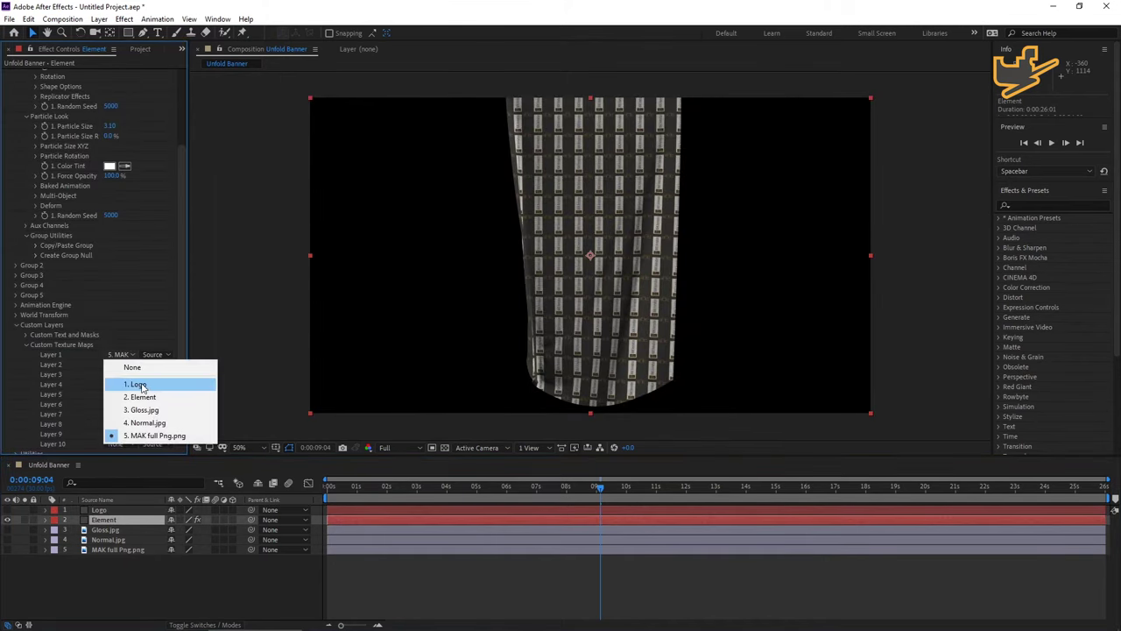
pyautogui.click(131, 382)
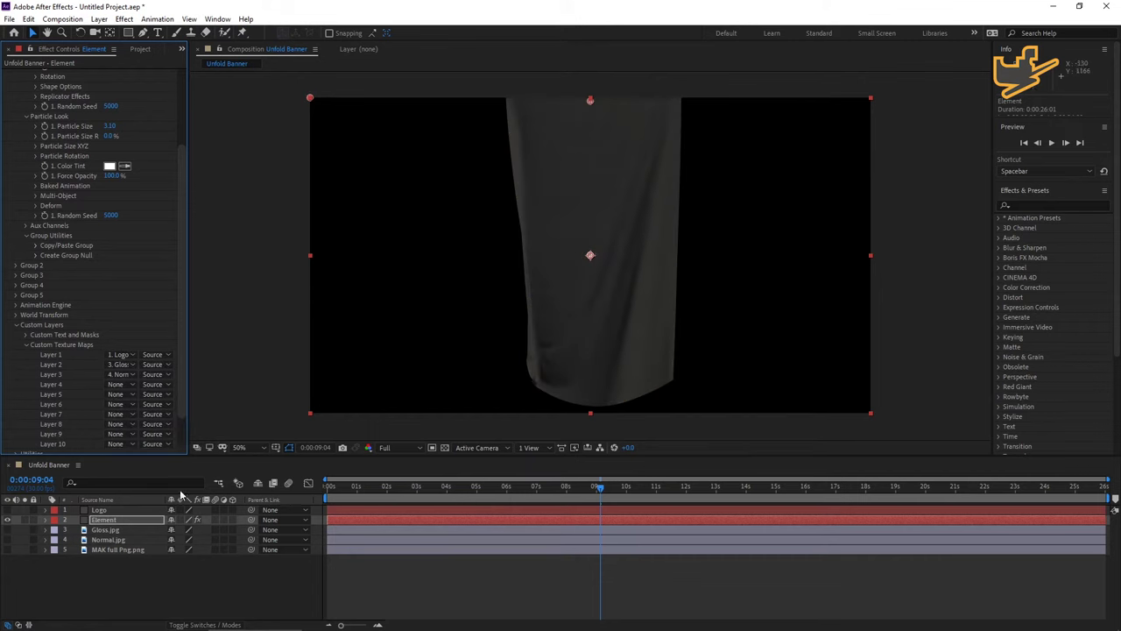
# - Pre-compose the Logo solid, moving all attributes into the new composition
pyautogui.click(99, 511)
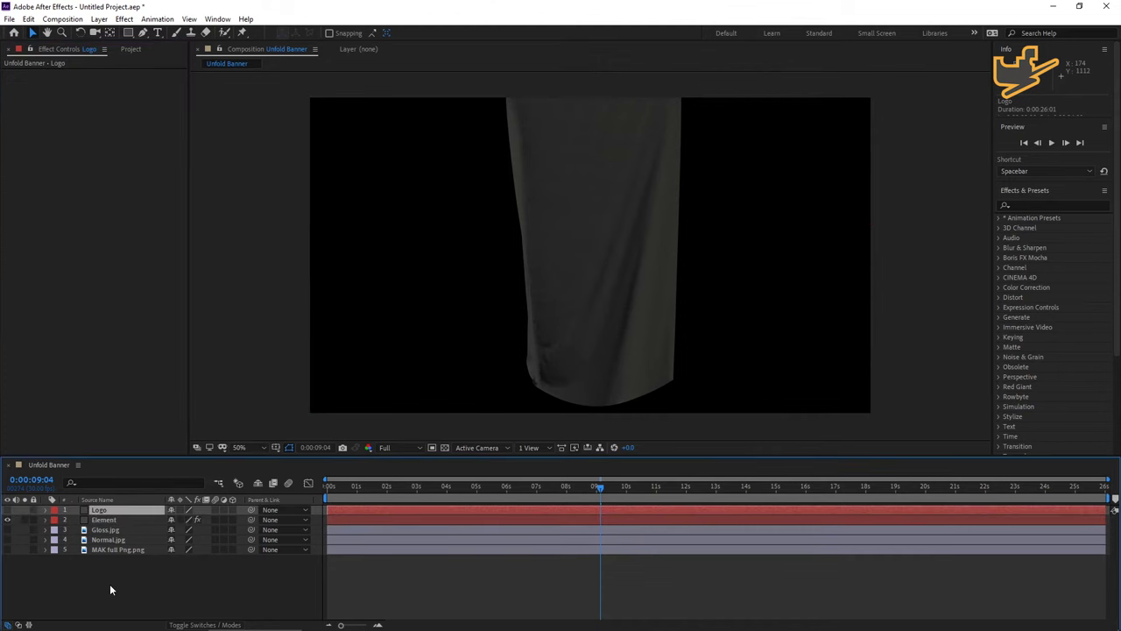
pyautogui.hotkey('ctrl', 'shift', 'c')
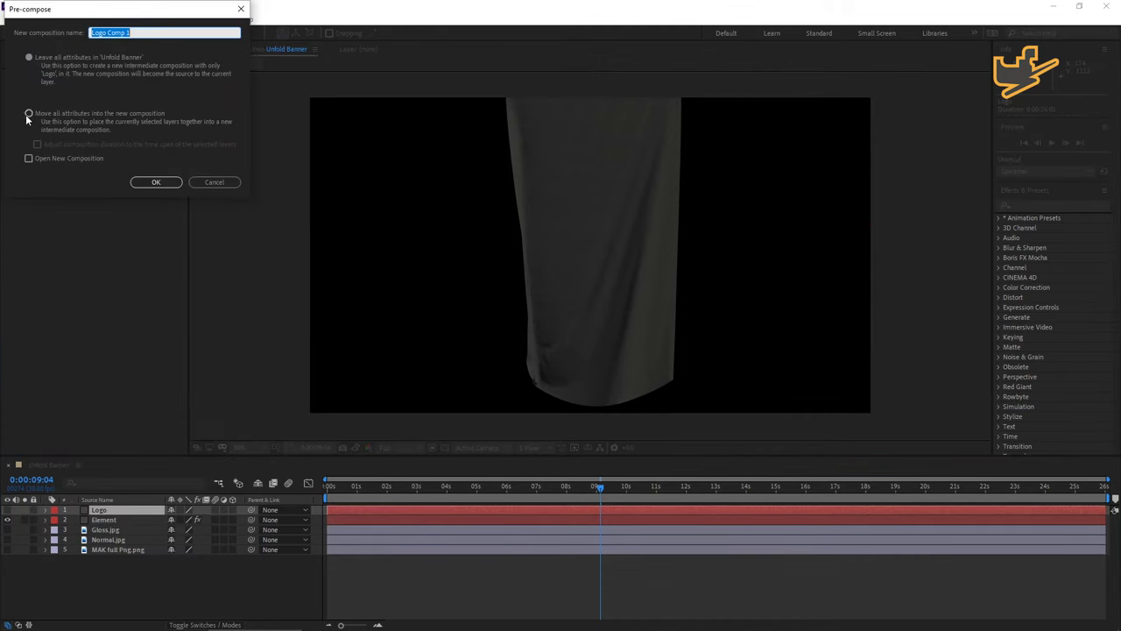
pyautogui.click(28, 115)
pyautogui.click(149, 182)
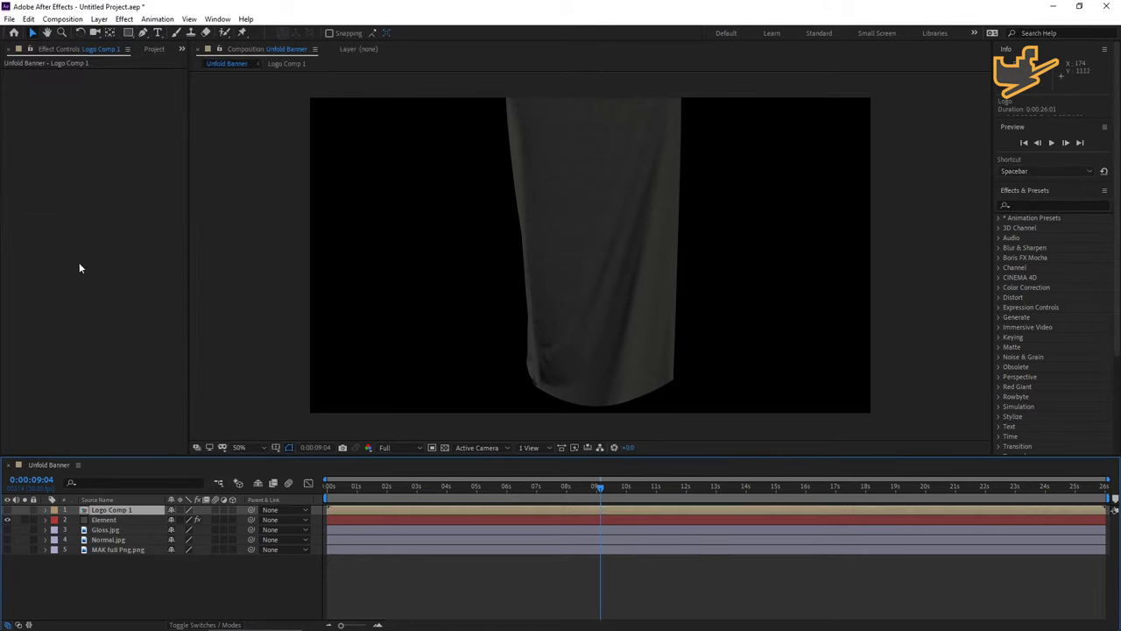
# - Add MAK full Png.png above the Logo solid in Logo Comp 1 and scale it to about 54%
pyautogui.click(101, 548)
pyautogui.hotkey('ctrl', 'c')
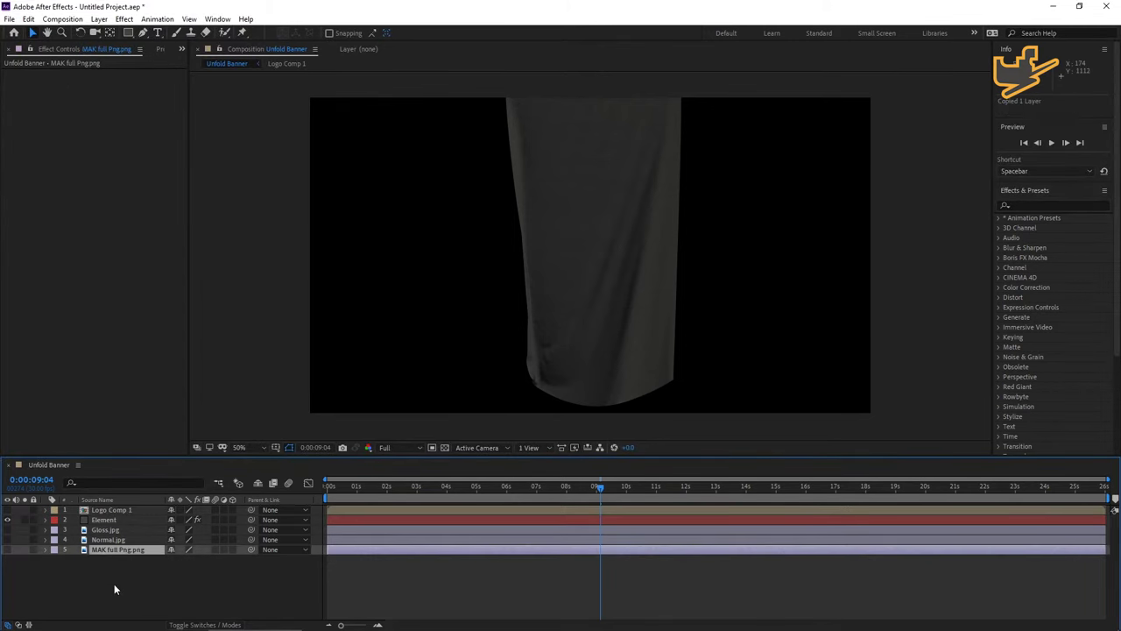
pyautogui.doubleClick(99, 510)
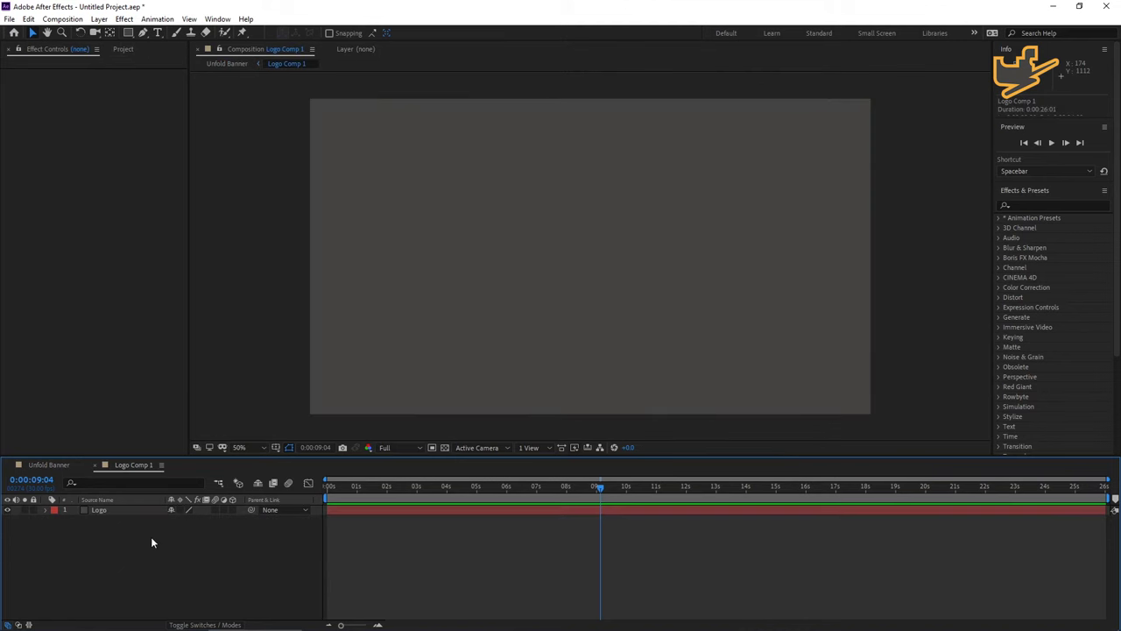
pyautogui.click(123, 49)
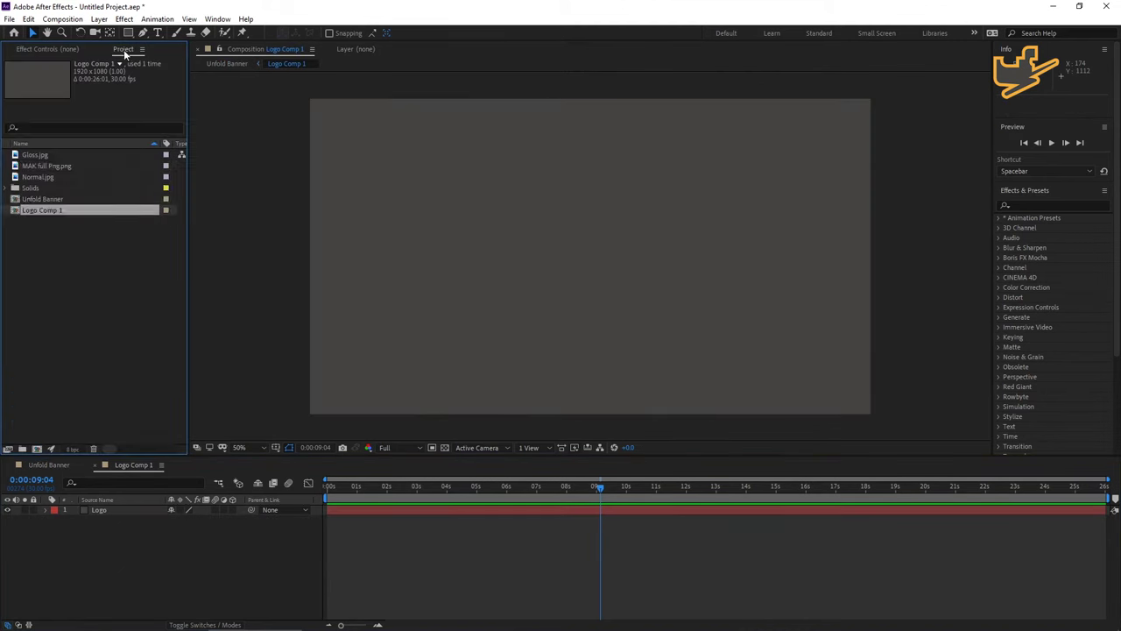
pyautogui.moveTo(14, 180); pyautogui.dragTo(73, 510)
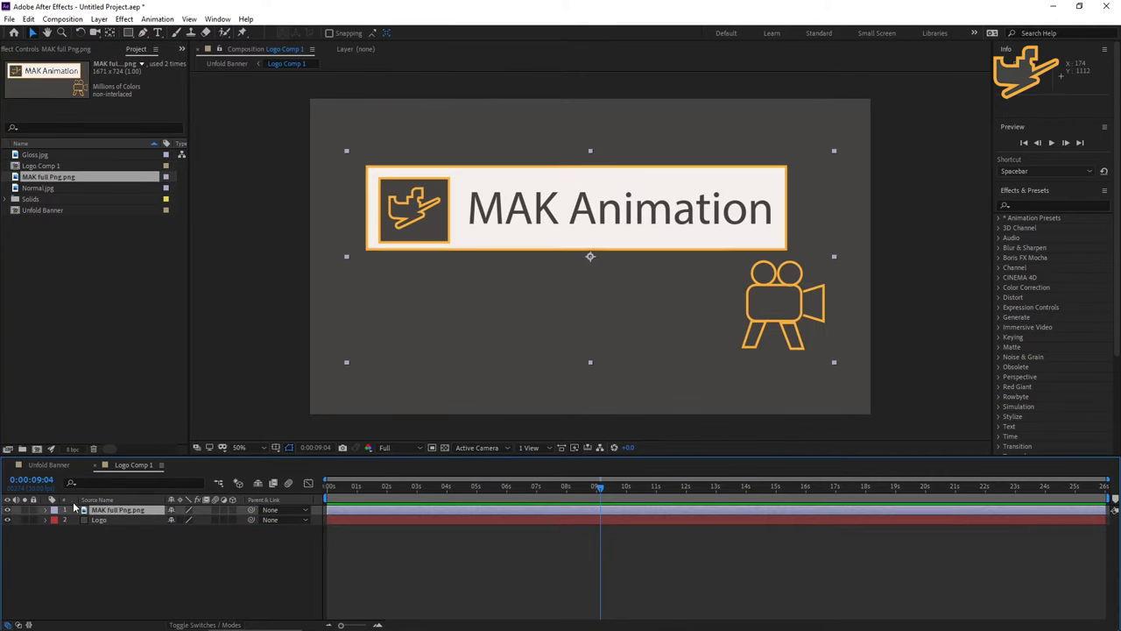
pyautogui.moveTo(346, 151); pyautogui.dragTo(456, 200)
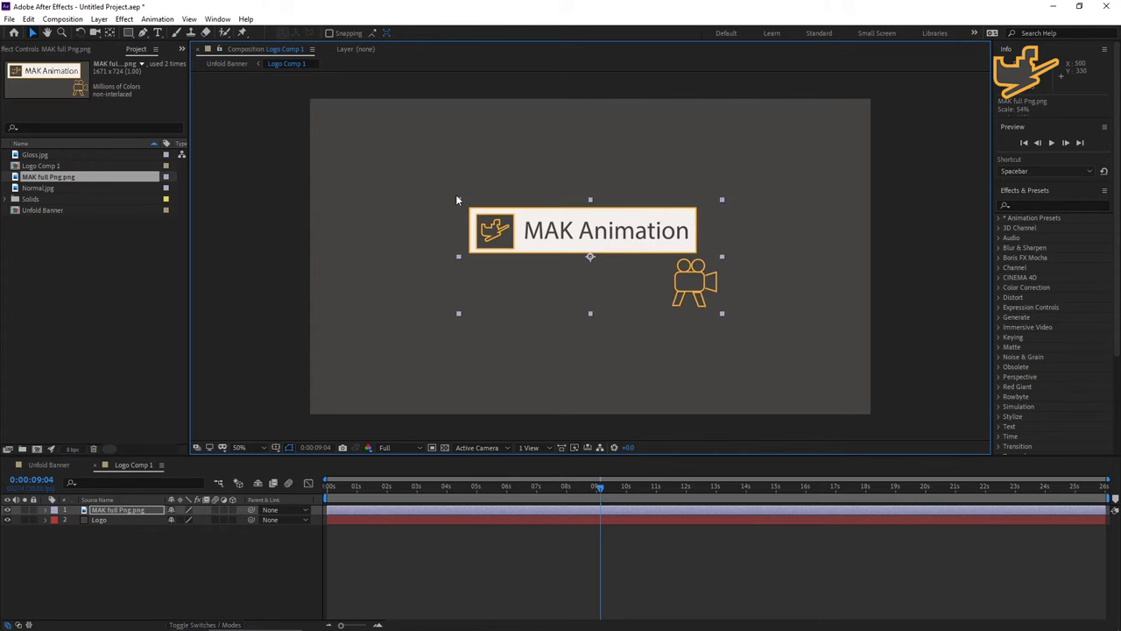
# - Delete the MAK full Png.png layer from the Unfold Banner composition and check the logo texture on the banner
pyautogui.click(54, 466)
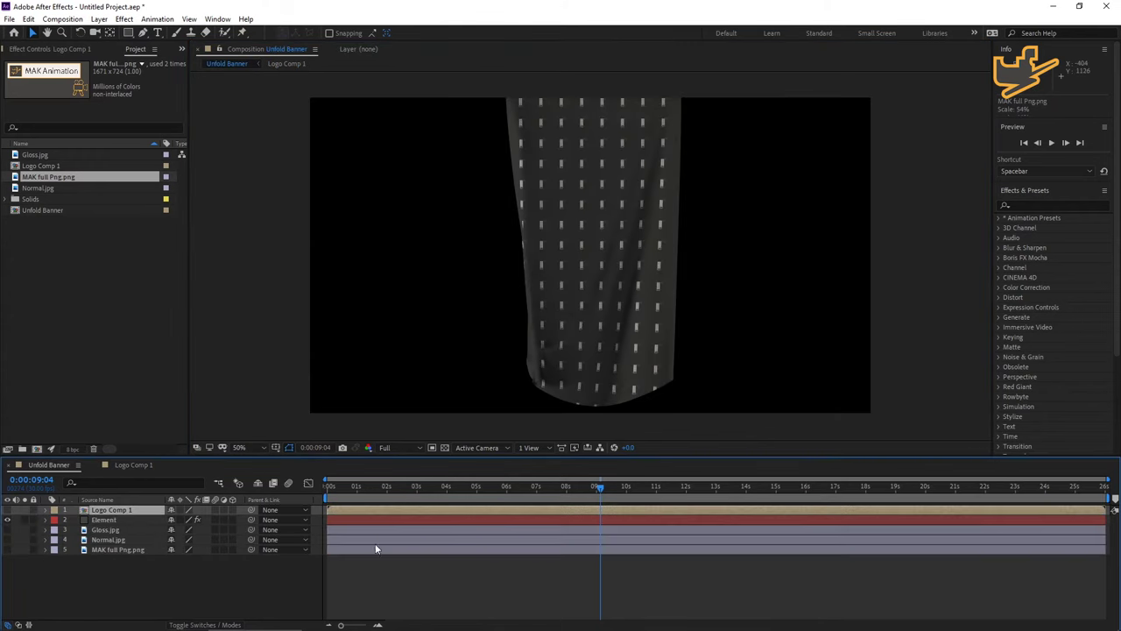
pyautogui.scroll(4, 593, 289)
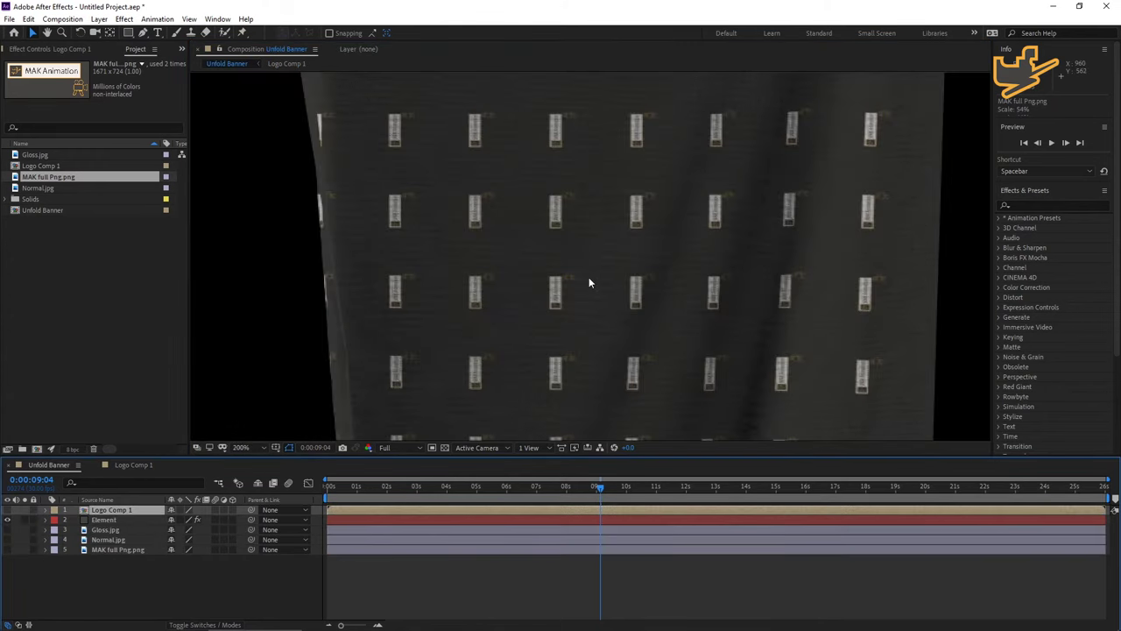
pyautogui.click(105, 549)
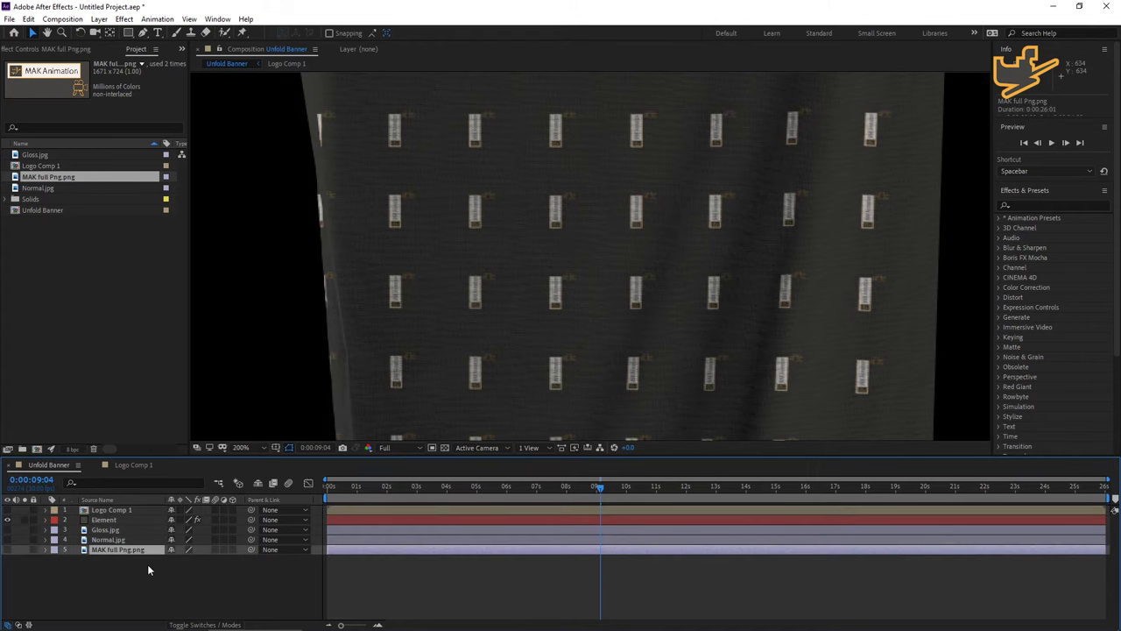
pyautogui.press('Delete')
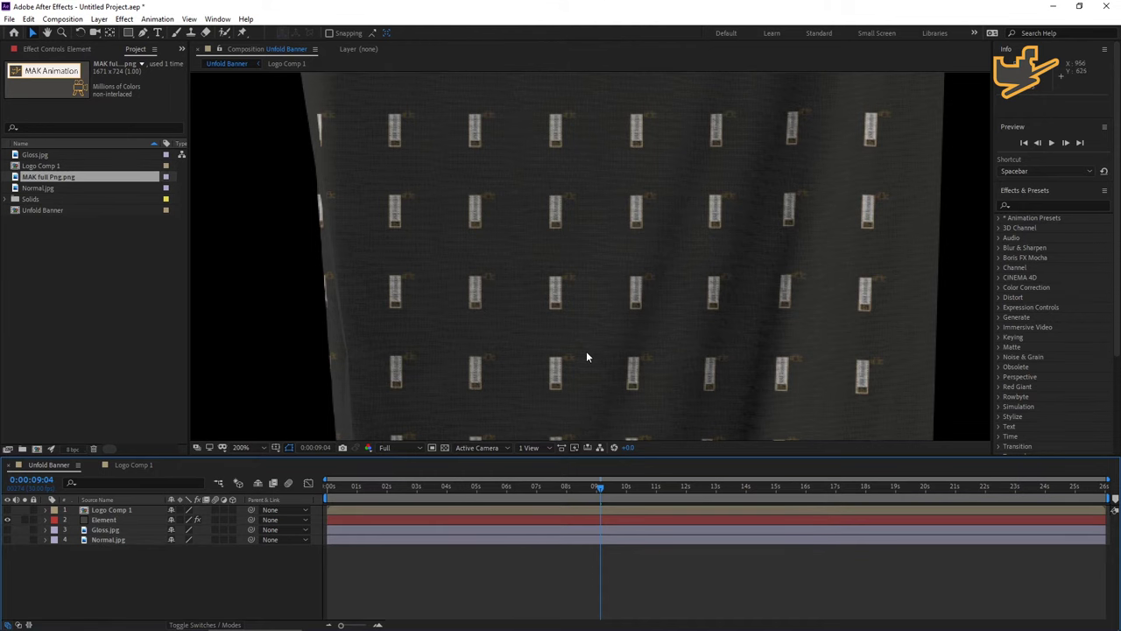
pyautogui.scroll(2, 520, 259)
pyautogui.scroll(-6, 518, 234)
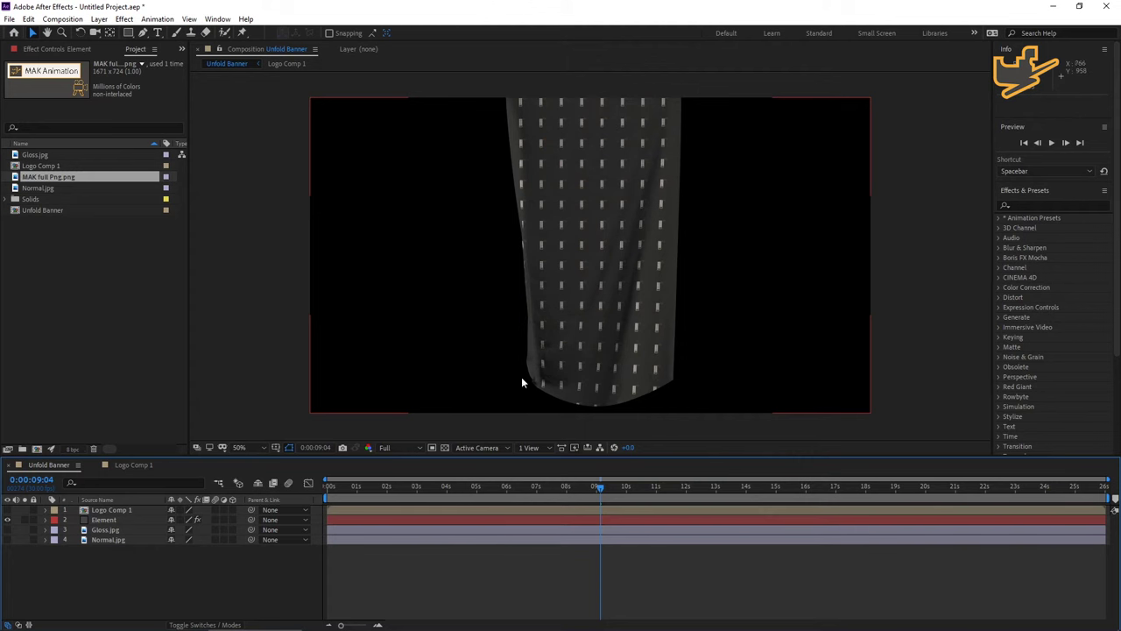
# - In the Element scene setup, set the UV Repeat of the 0_0000000 banner model to 0.06, 0.09
pyautogui.click(103, 522)
pyautogui.click(60, 48)
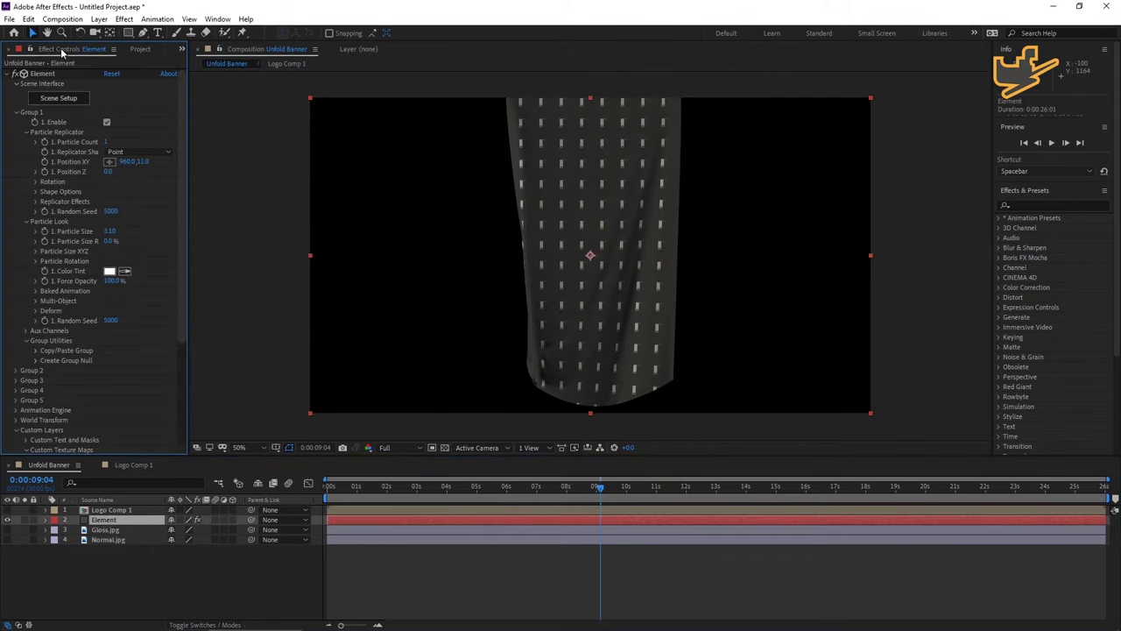
pyautogui.click(54, 97)
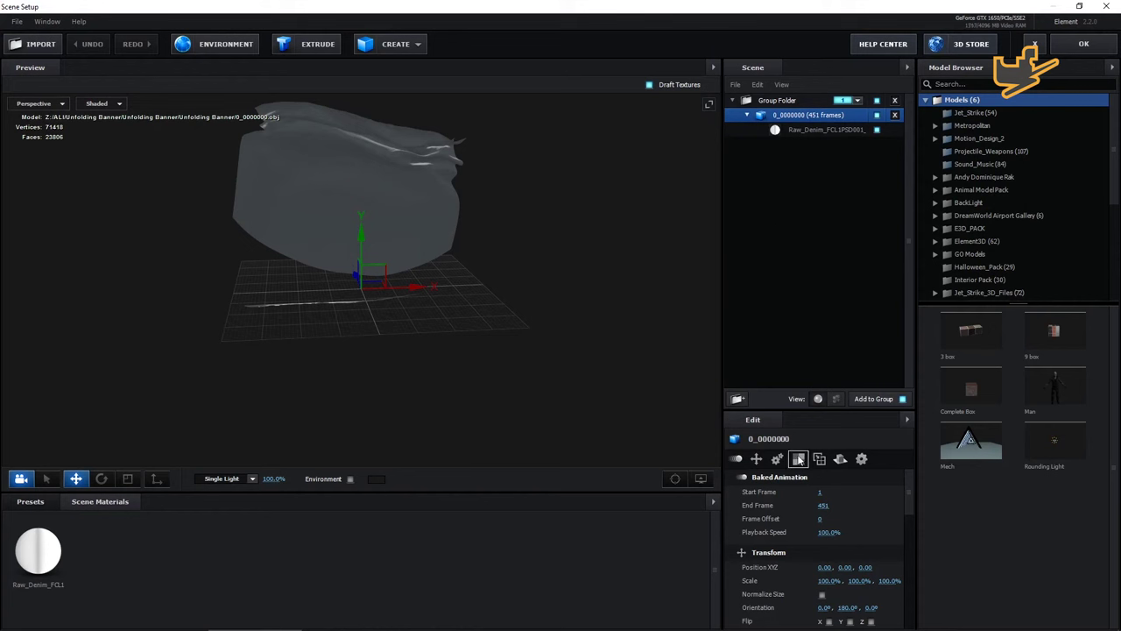
pyautogui.click(799, 458)
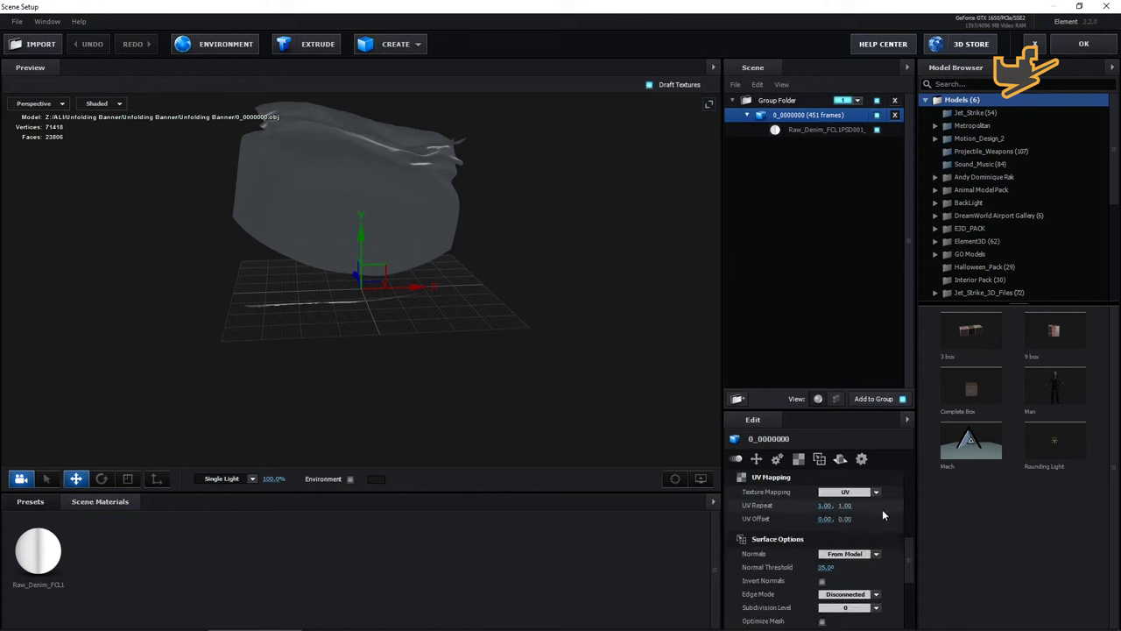
pyautogui.click(824, 506)
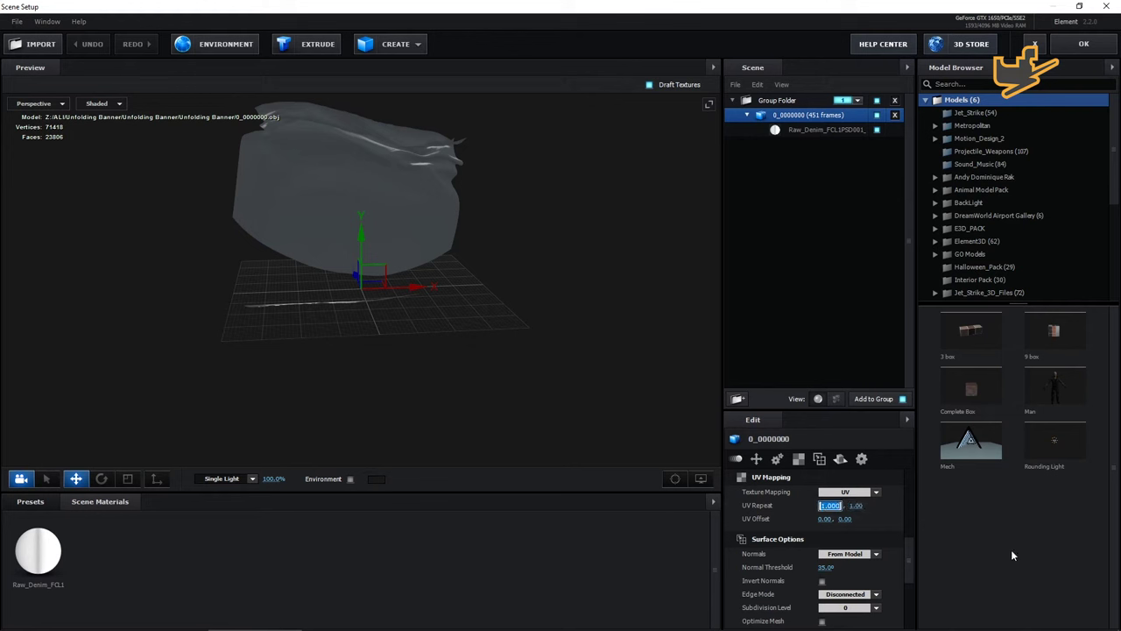
pyautogui.write('0.06')
pyautogui.press('Return')
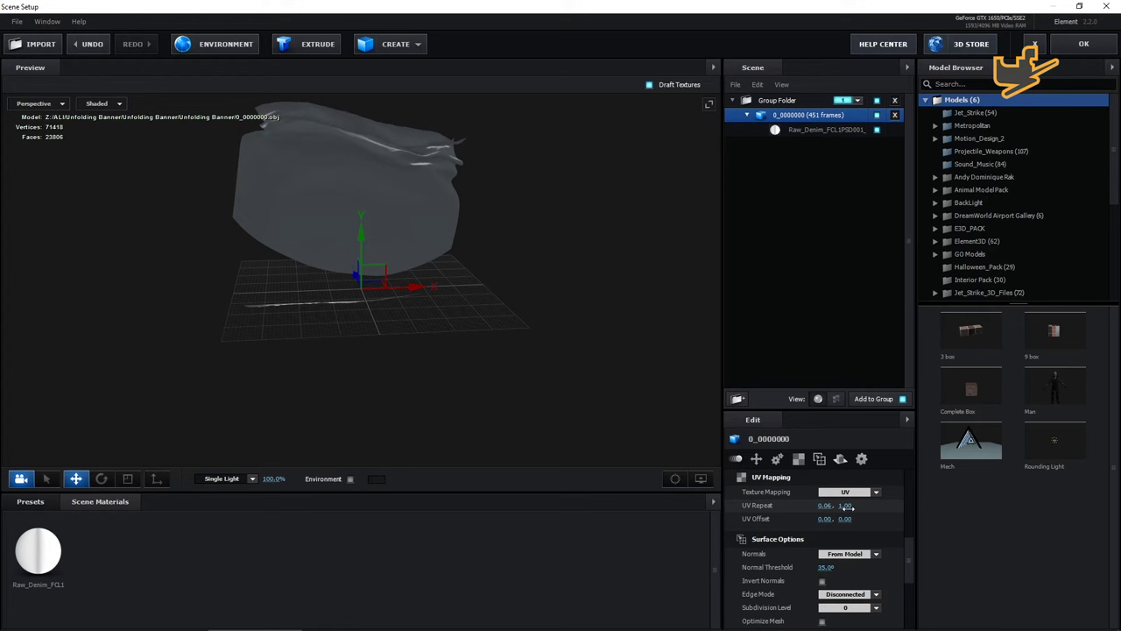
pyautogui.click(846, 506)
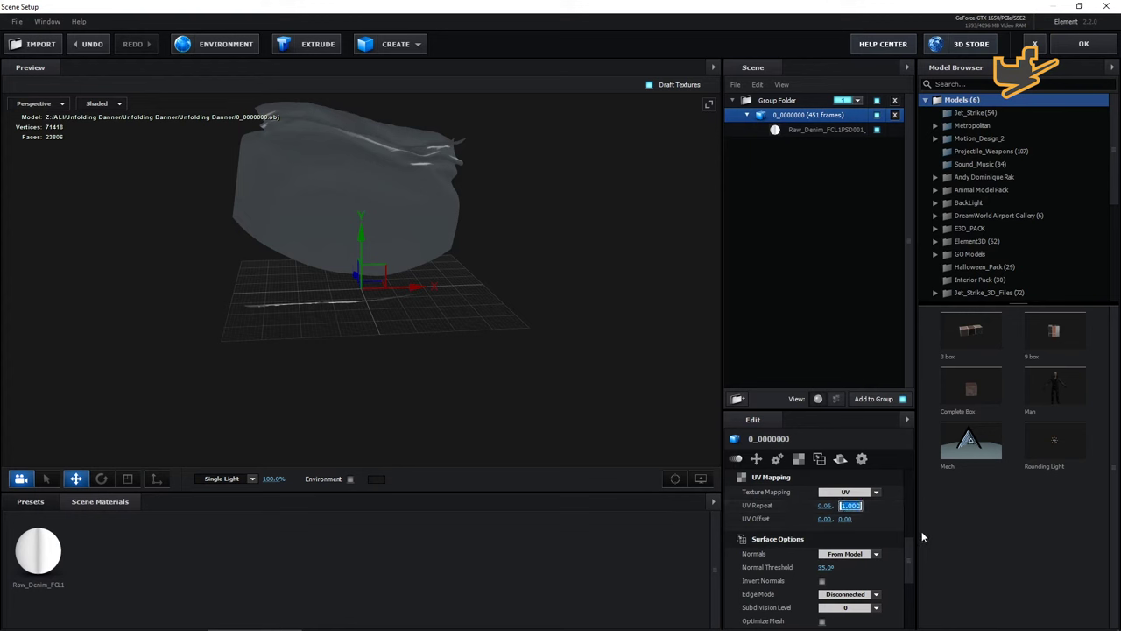
pyautogui.write('0.09')
pyautogui.press('Return')
# - Set the banner model's UV Offset to 0.52, -0.58 and apply the scene changes
pyautogui.click(825, 519)
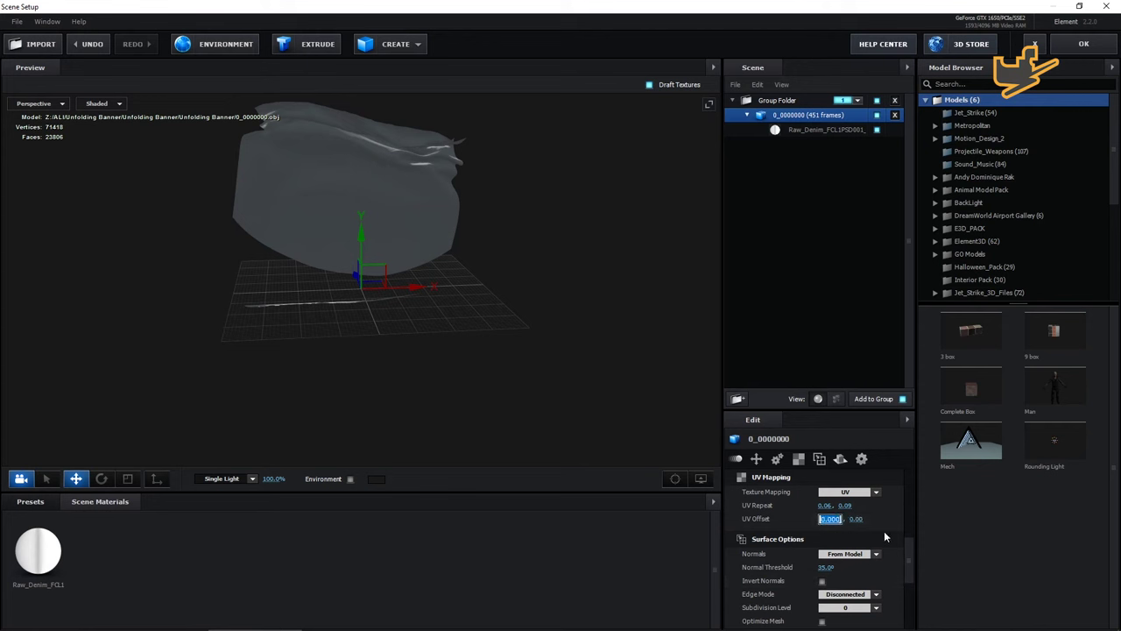
pyautogui.write('0.52')
pyautogui.press('Tab')
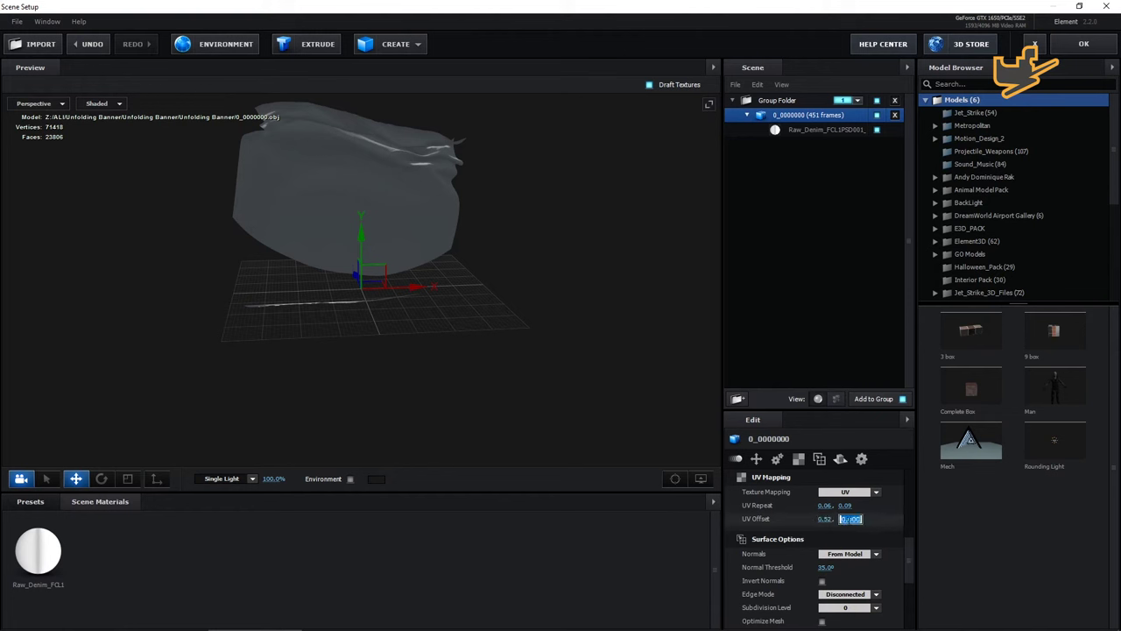
pyautogui.write('-')
pyautogui.press('Return')
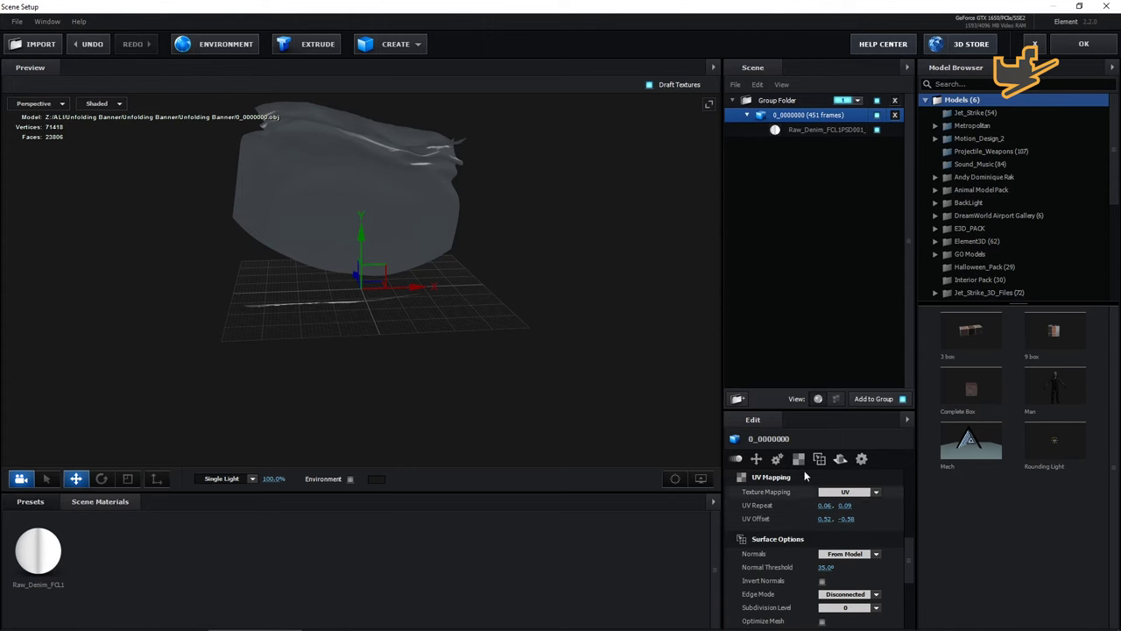
pyautogui.click(1084, 47)
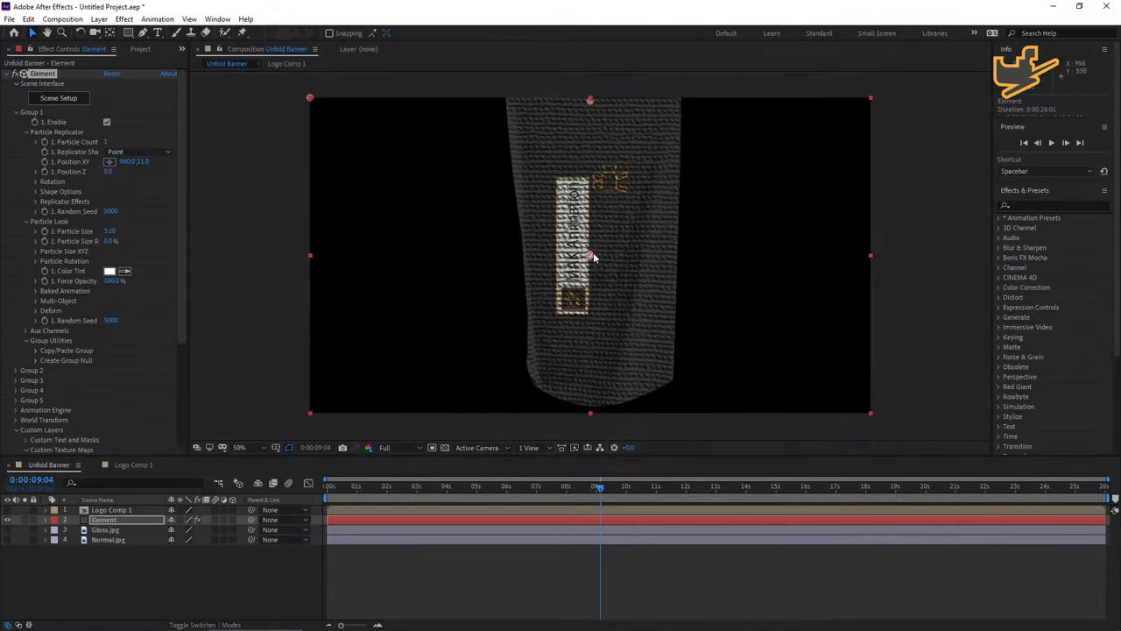
# - Replace the banner model's Raw_Denim material with the Unfolding Material preset in the Element scene setup and apply the scene
pyautogui.press('.')
pyautogui.press('.')
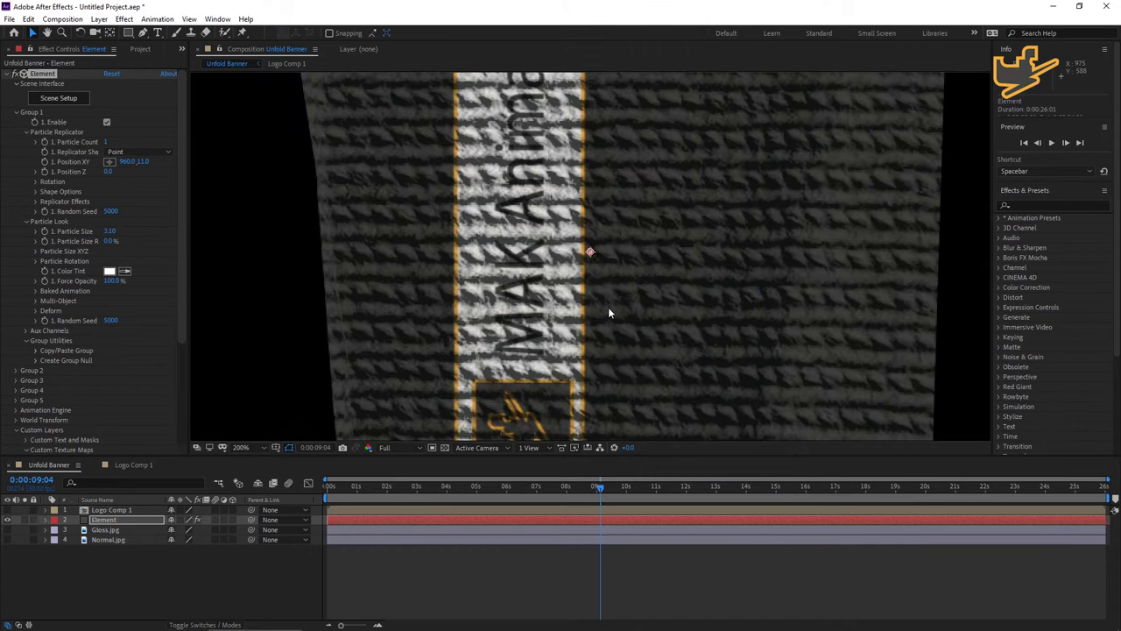
pyautogui.press(',')
pyautogui.press(',')
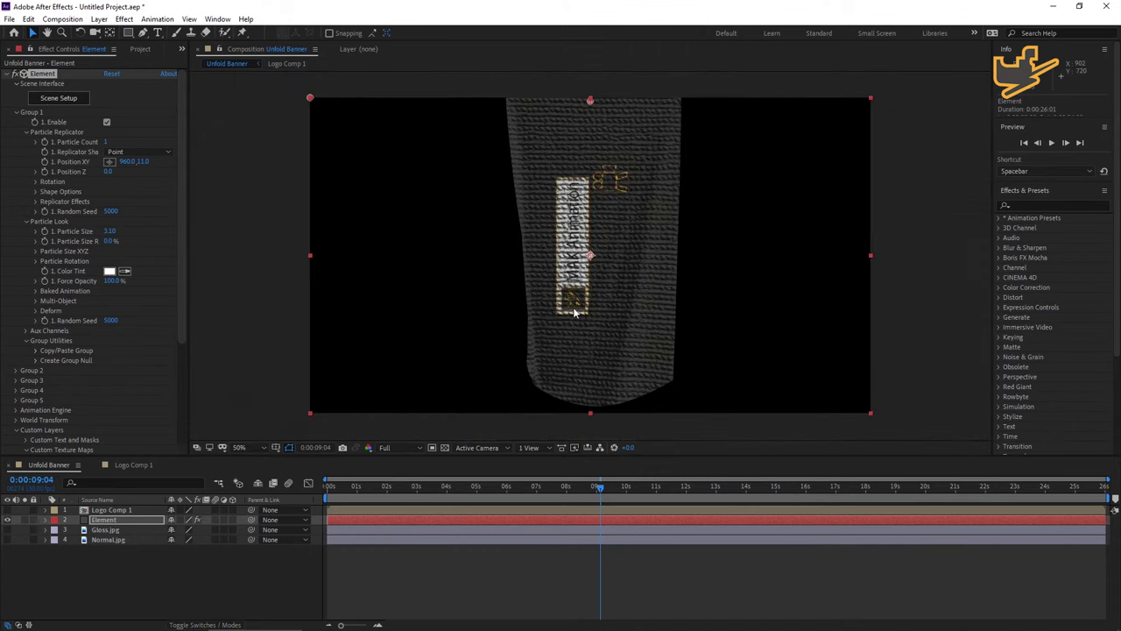
pyautogui.press('.')
pyautogui.press('.')
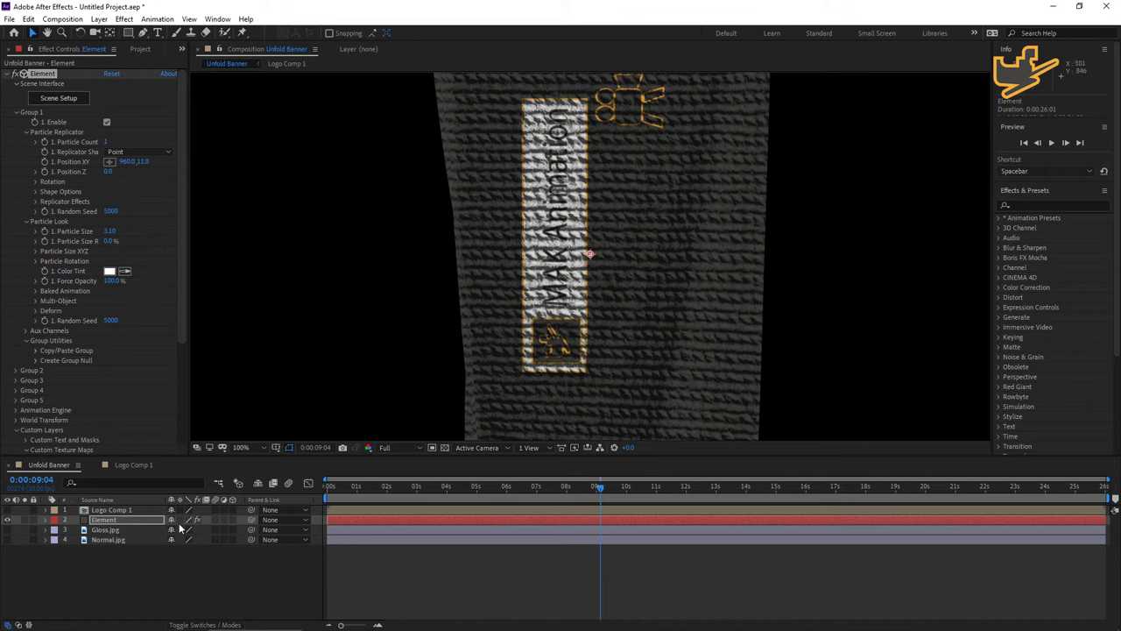
pyautogui.click(114, 538)
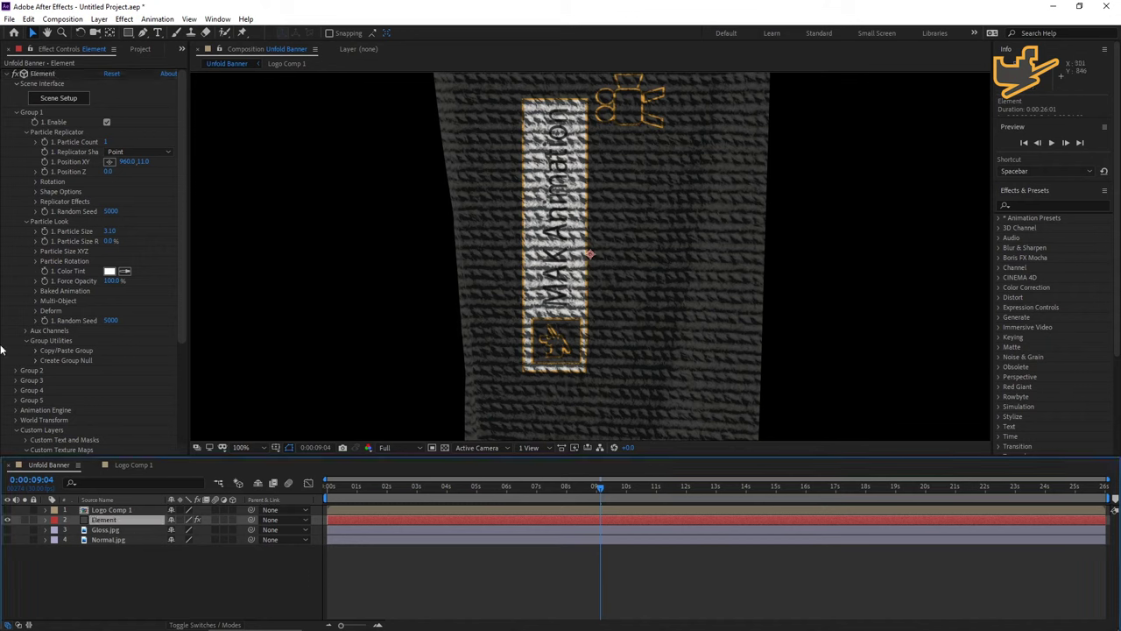
pyautogui.click(69, 113)
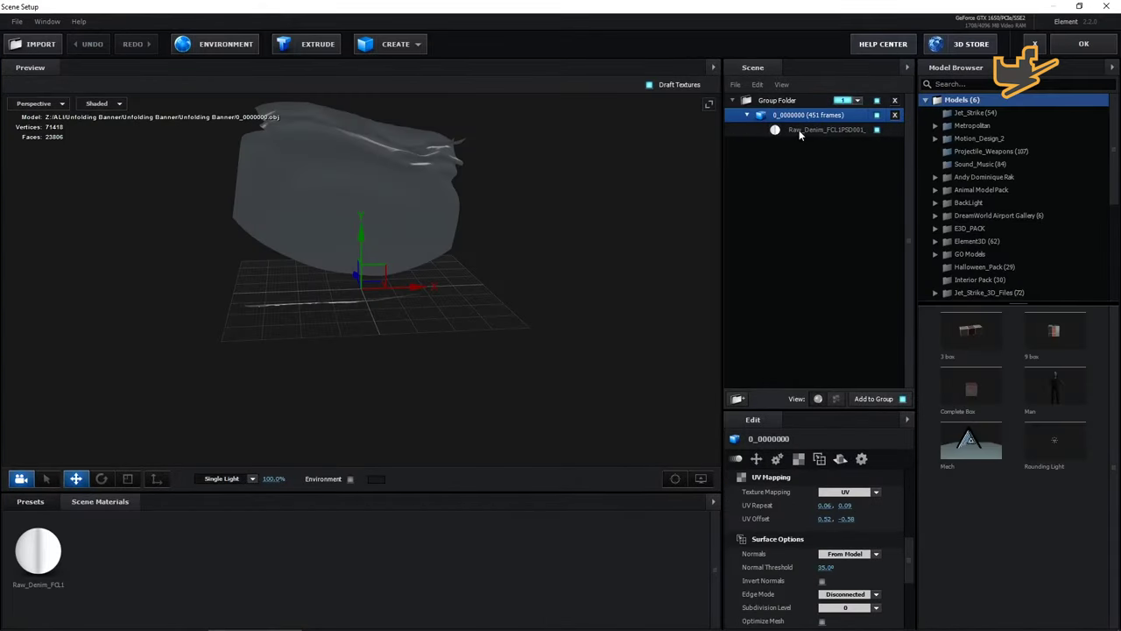
pyautogui.click(800, 131)
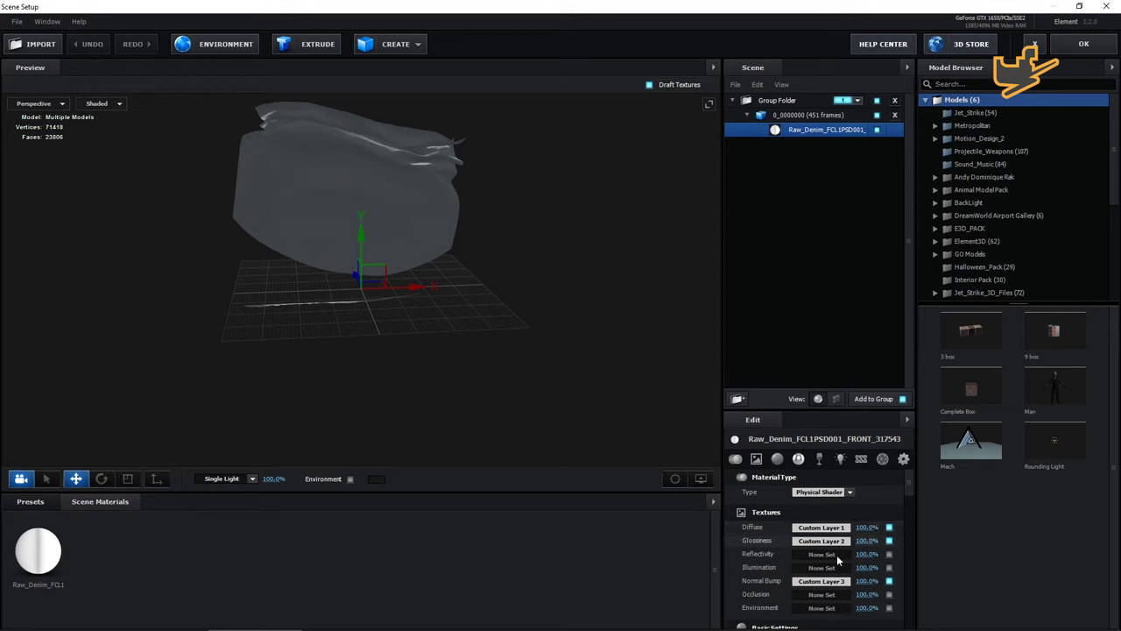
pyautogui.click(34, 502)
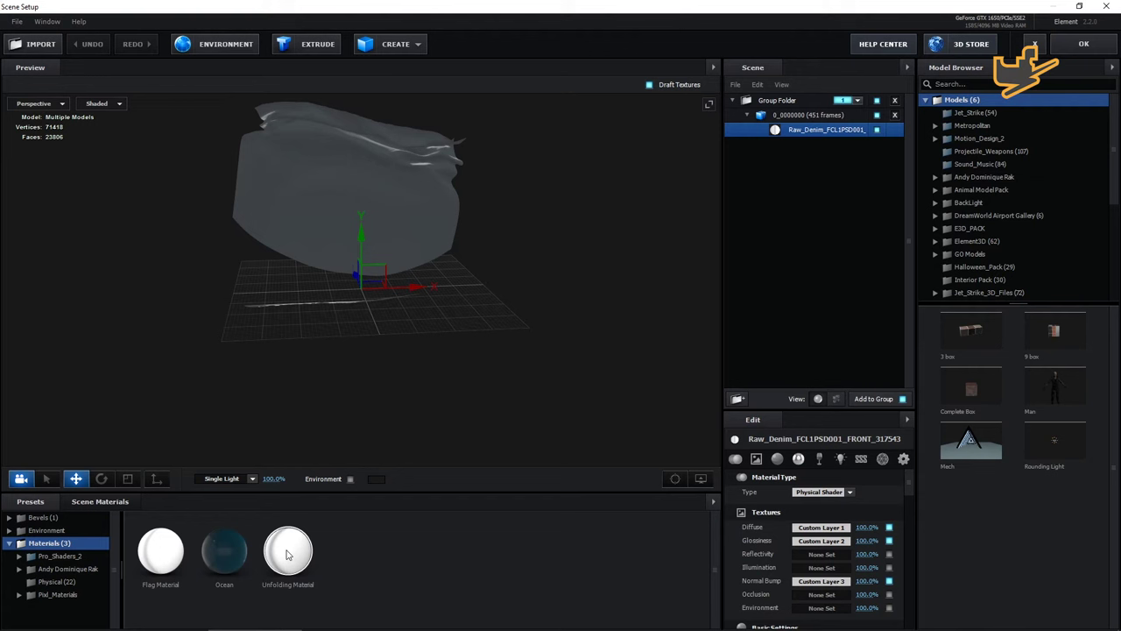
pyautogui.moveTo(287, 553)
pyautogui.mouseDown()
pyautogui.moveTo(549, 305)
pyautogui.moveTo(822, 135)
pyautogui.mouseUp()
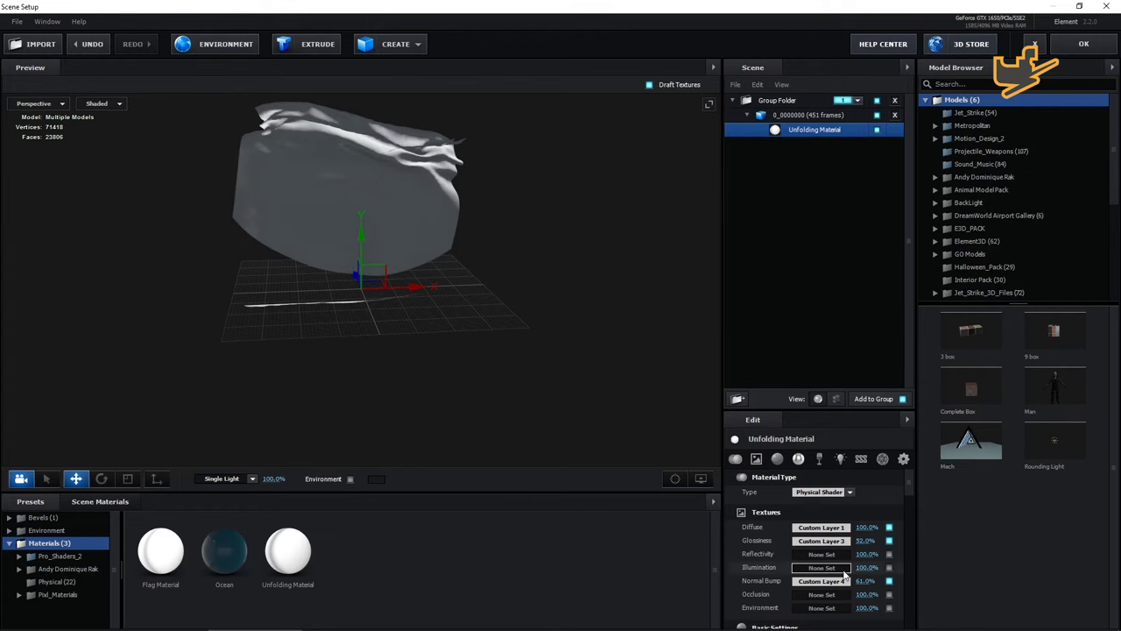
pyautogui.click(1084, 44)
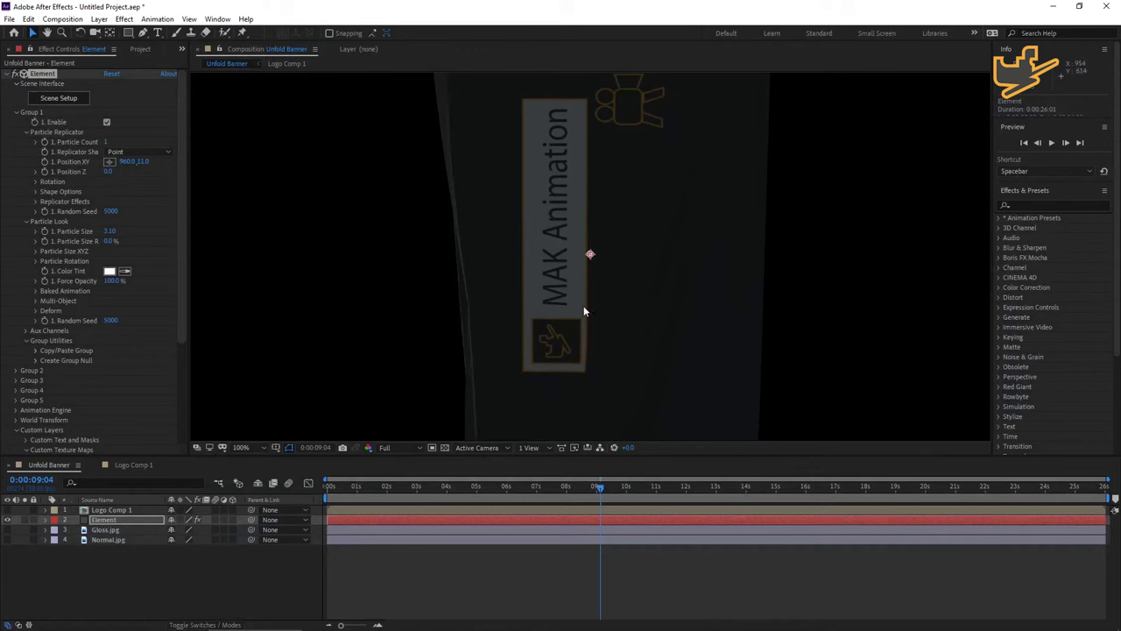
# - Set the rotation of the MAK full Png.png layer in Logo Comp 1 to 90°
pyautogui.moveTo(598, 487)
pyautogui.mouseDown()
pyautogui.moveTo(543, 493)
pyautogui.moveTo(609, 504)
pyautogui.mouseUp()
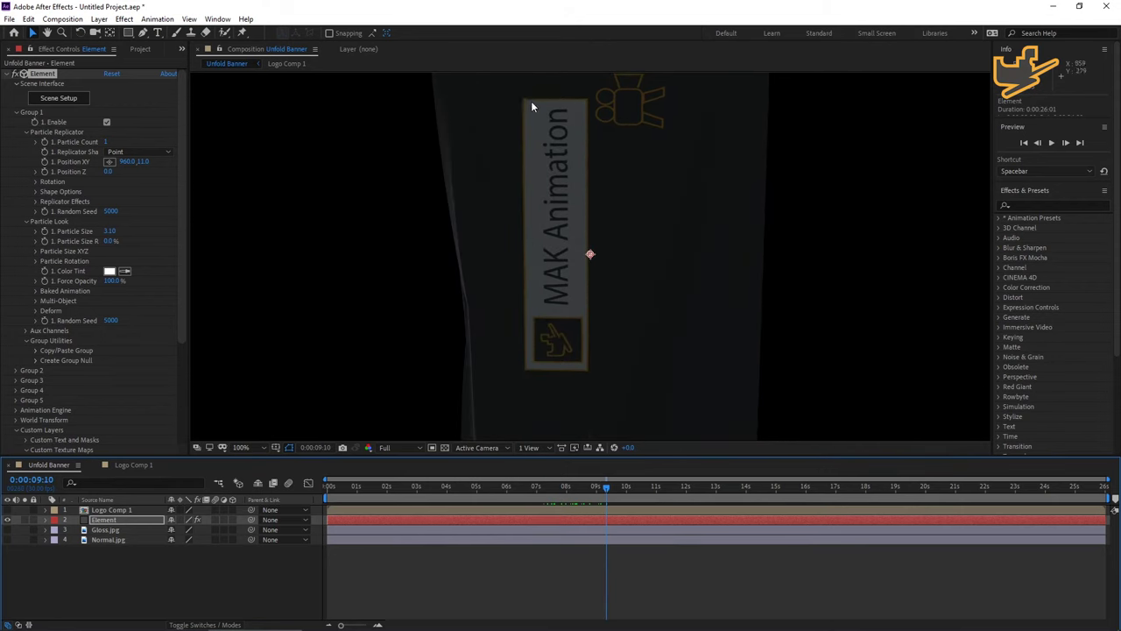
pyautogui.click(133, 465)
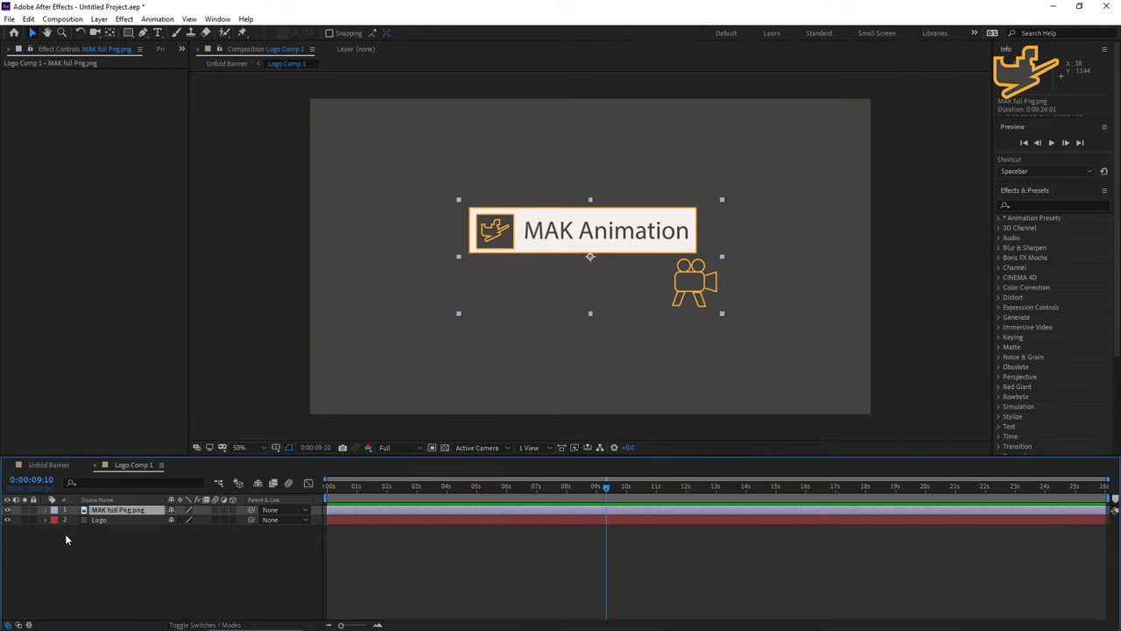
pyautogui.press('r')
pyautogui.click(182, 520)
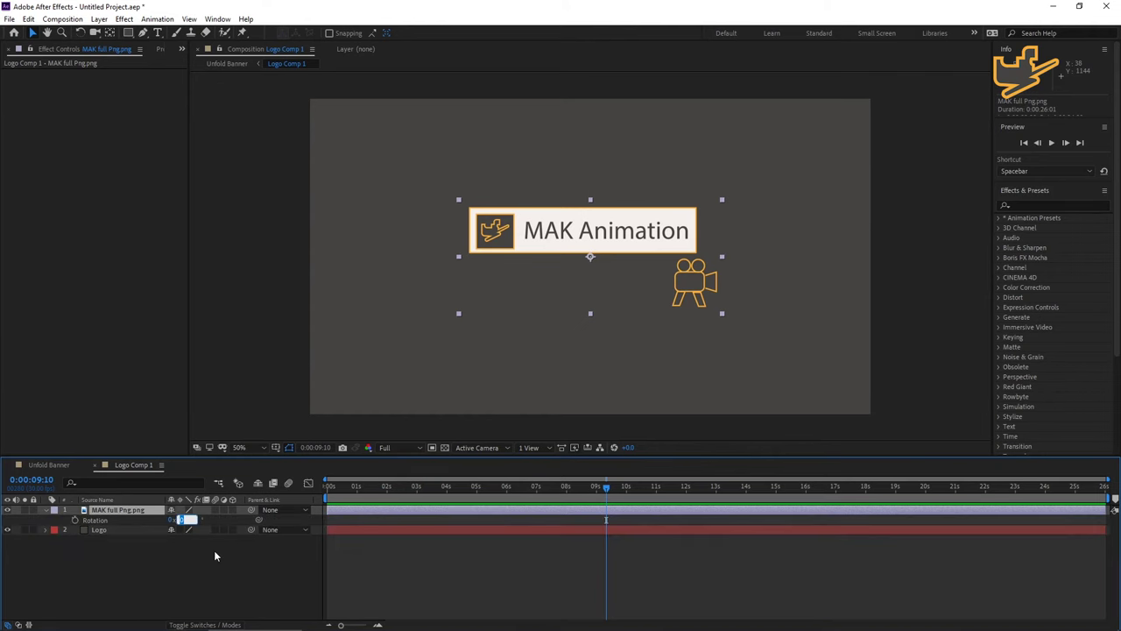
pyautogui.write('90')
pyautogui.press('Return')
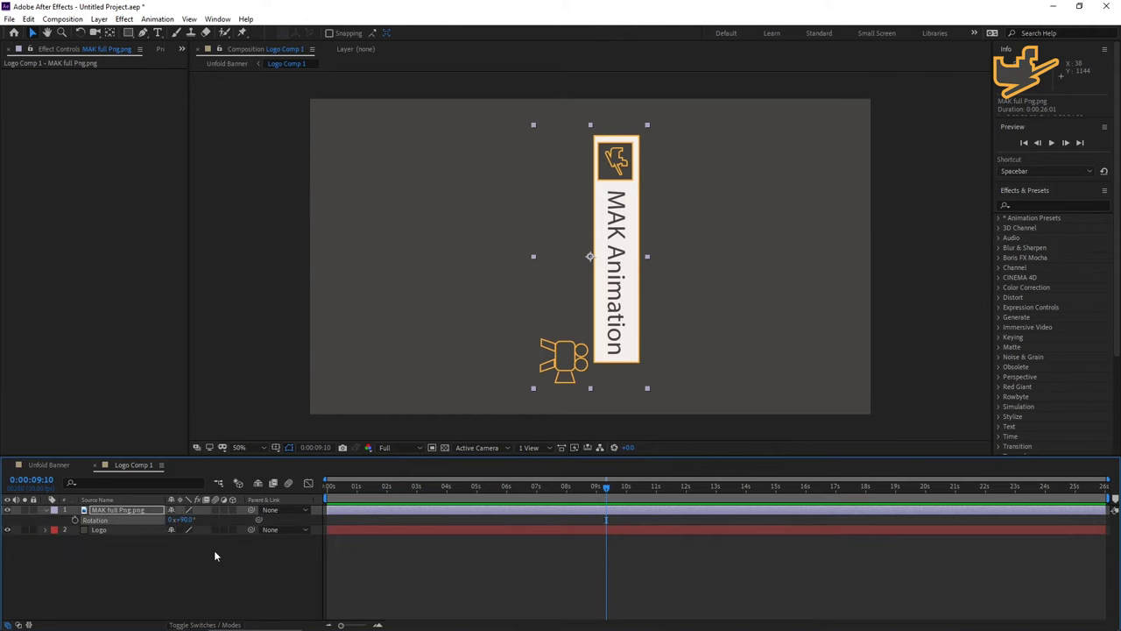
# - Check the Unfold Banner composition and scale the rotated logo in Logo Comp 1 down to about 47%
pyautogui.click(48, 465)
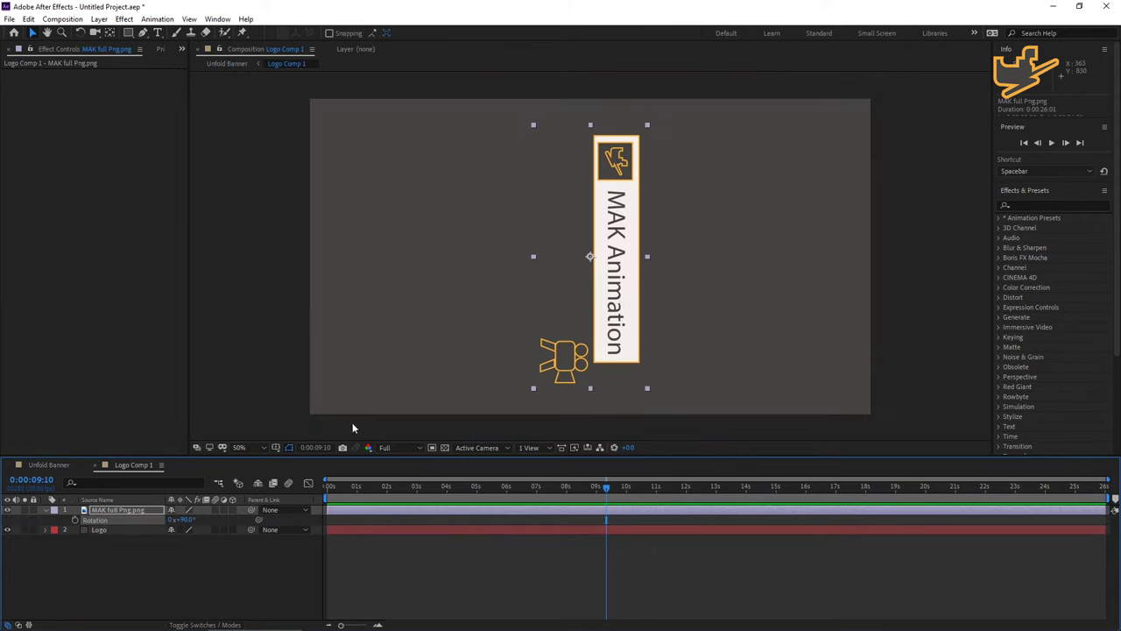
pyautogui.click(136, 465)
pyautogui.moveTo(532, 128); pyautogui.dragTo(506, 157)
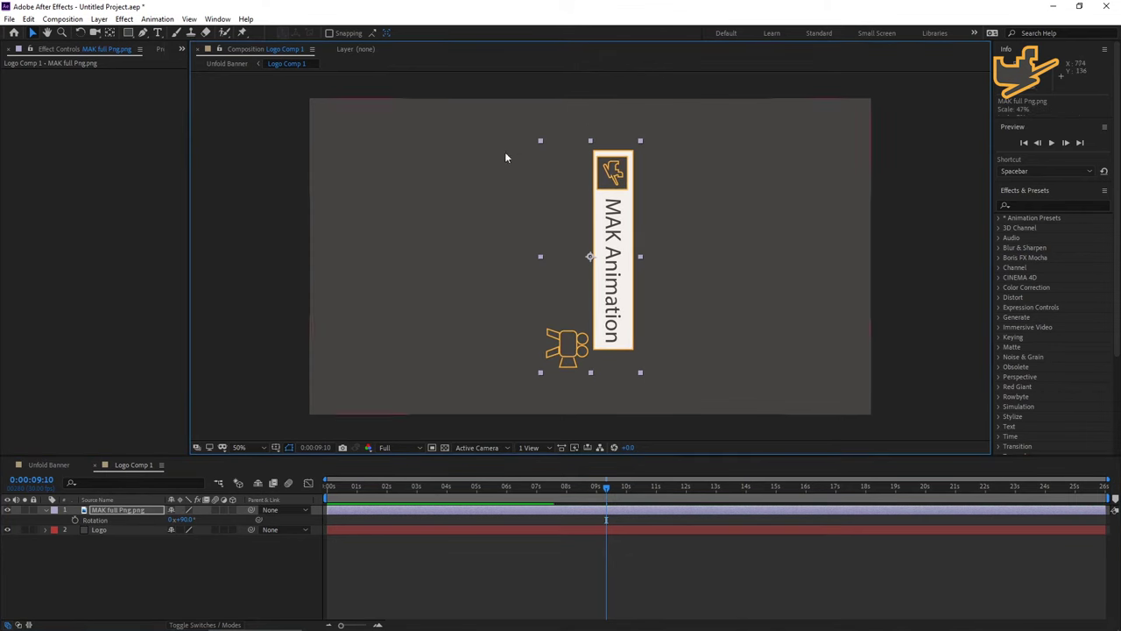
# - Move the MAK full Png.png layer in Logo Comp 1 down to position 960, 558 and preview its placement in the Unfold Banner composition
pyautogui.click(48, 465)
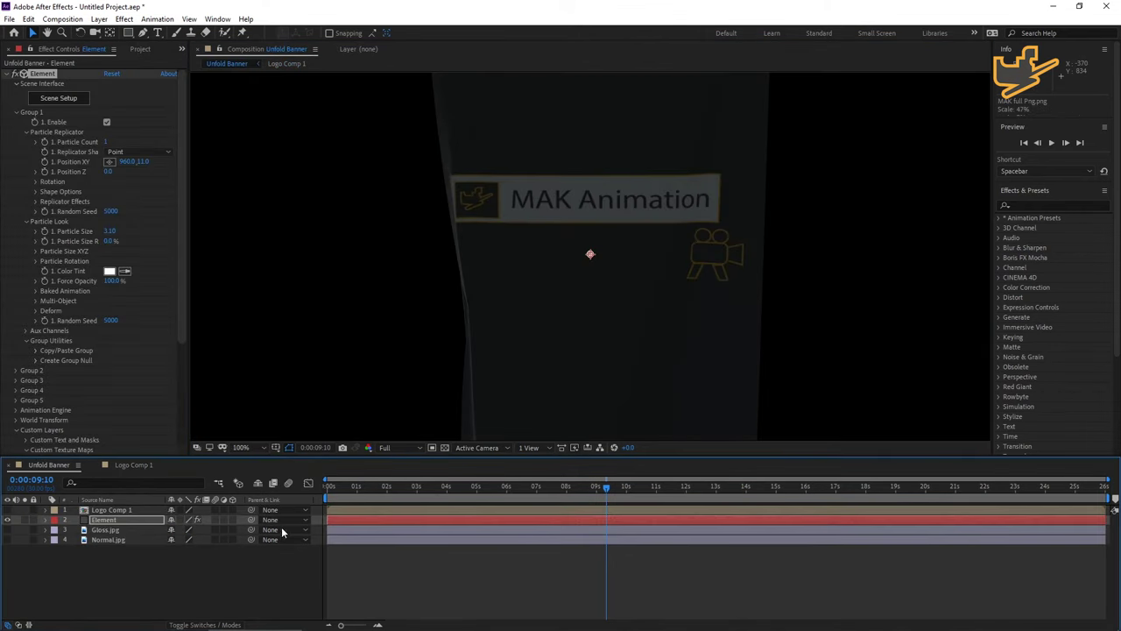
pyautogui.click(134, 465)
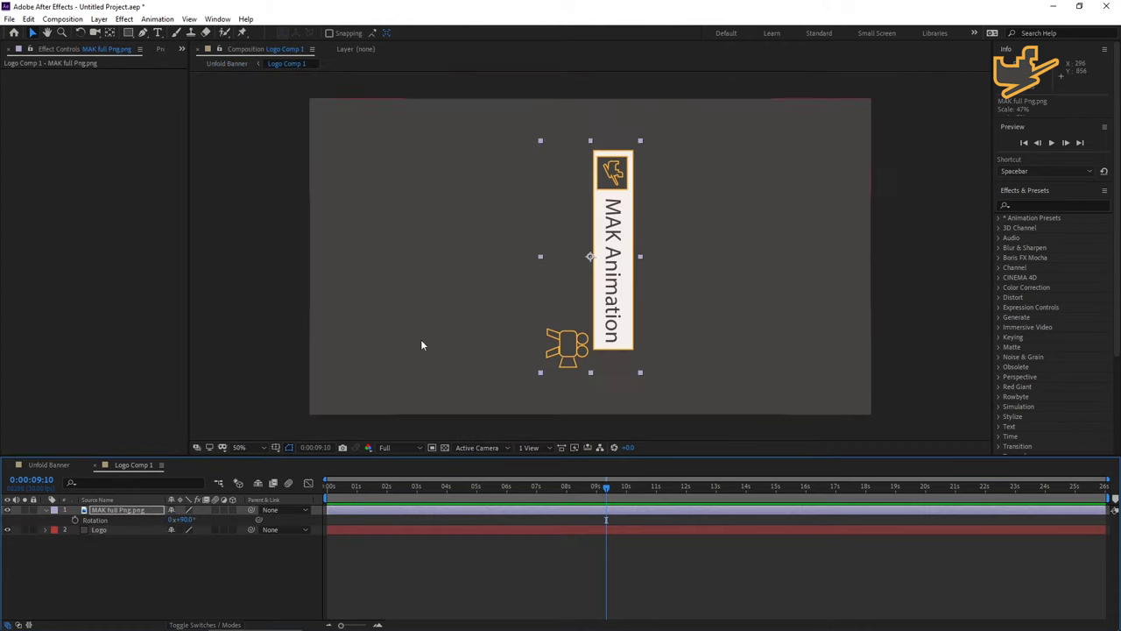
pyautogui.moveTo(617, 282); pyautogui.dragTo(617, 288)
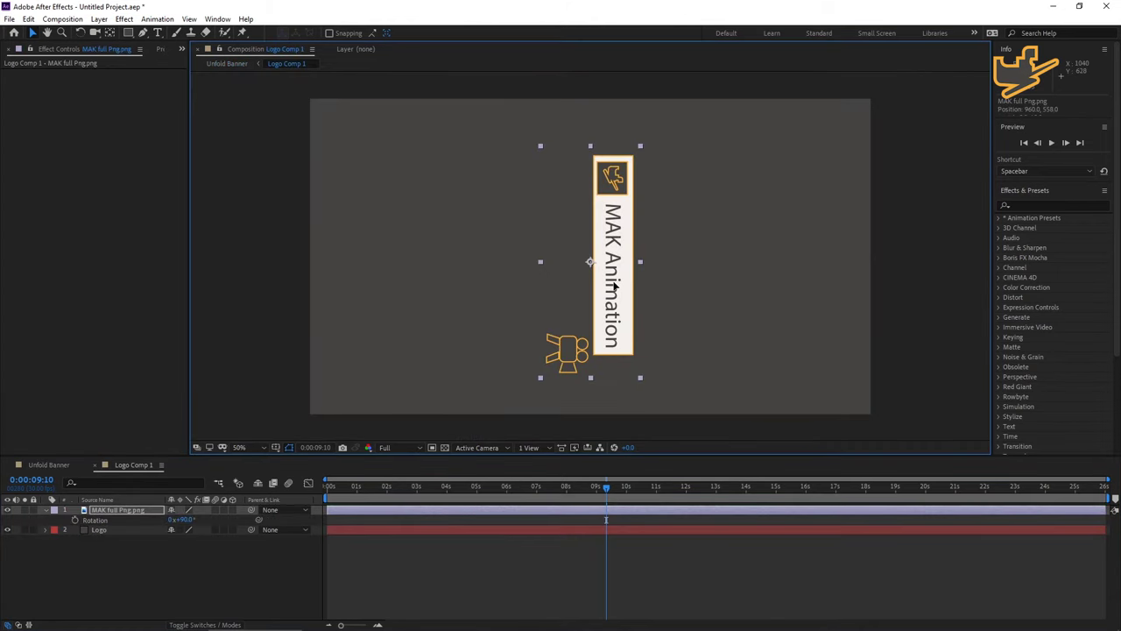
pyautogui.click(58, 467)
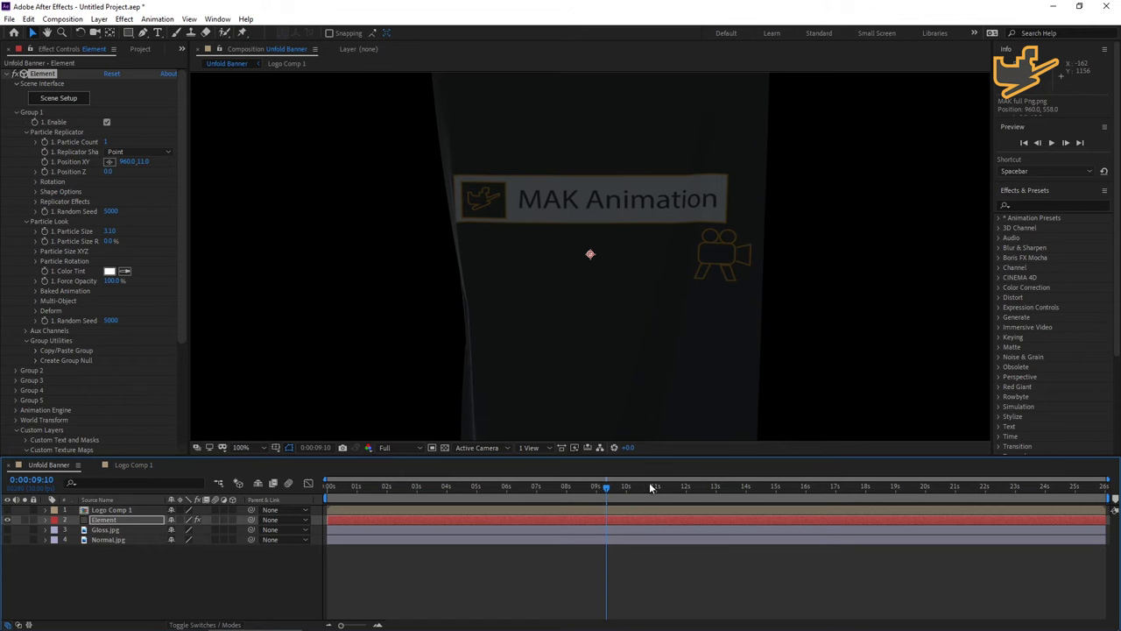
pyautogui.press('space')
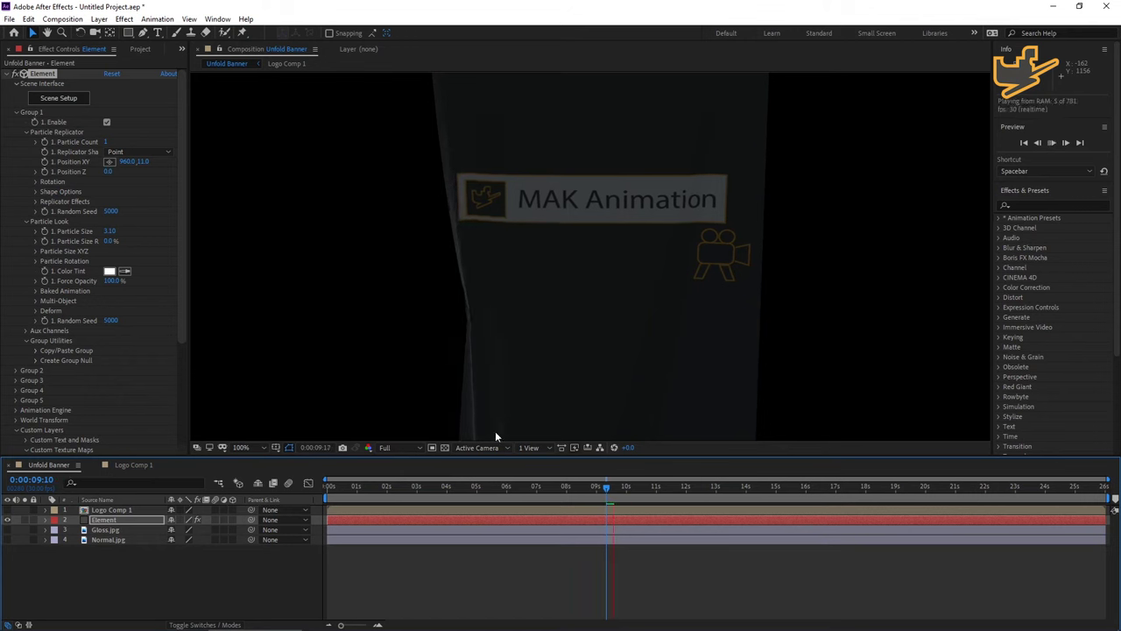
pyautogui.press('space')
# - Add a white point light with 150% intensity and smooth falloff to Unfold Banner, then move it closer to the banner, to about 1040, 460, -415
pyautogui.rightClick(135, 571)
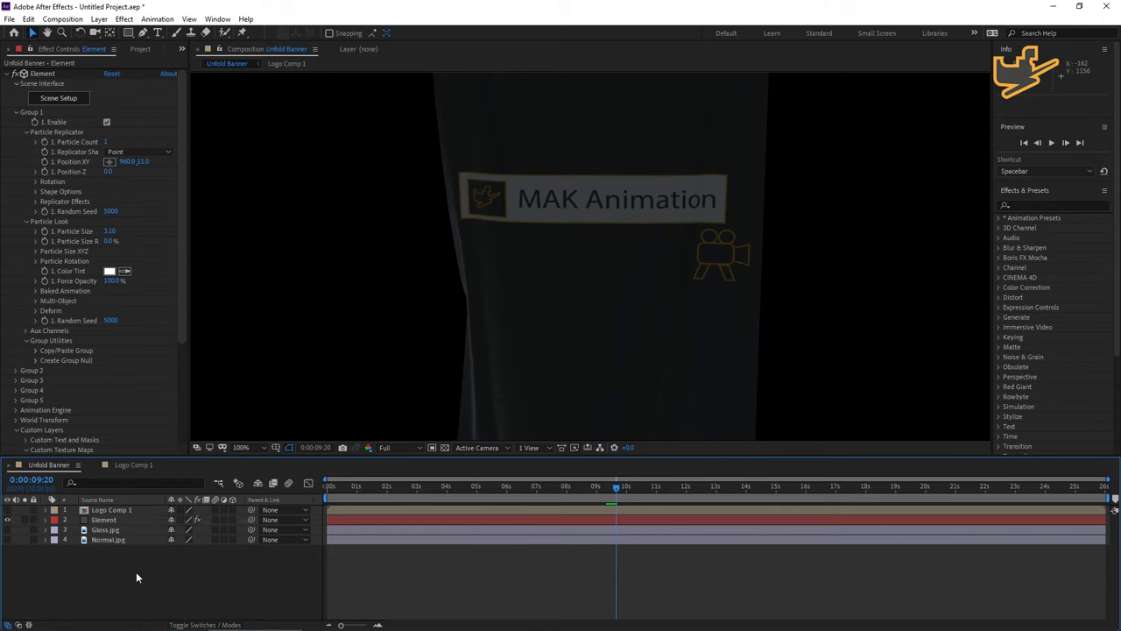
pyautogui.moveTo(166, 448)
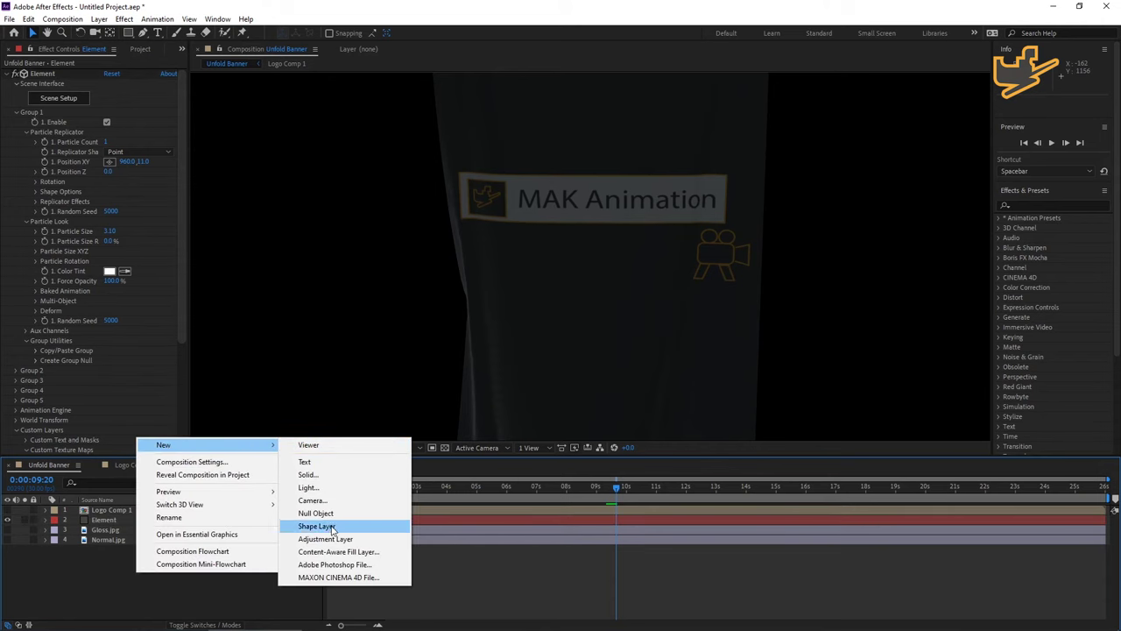
pyautogui.click(311, 488)
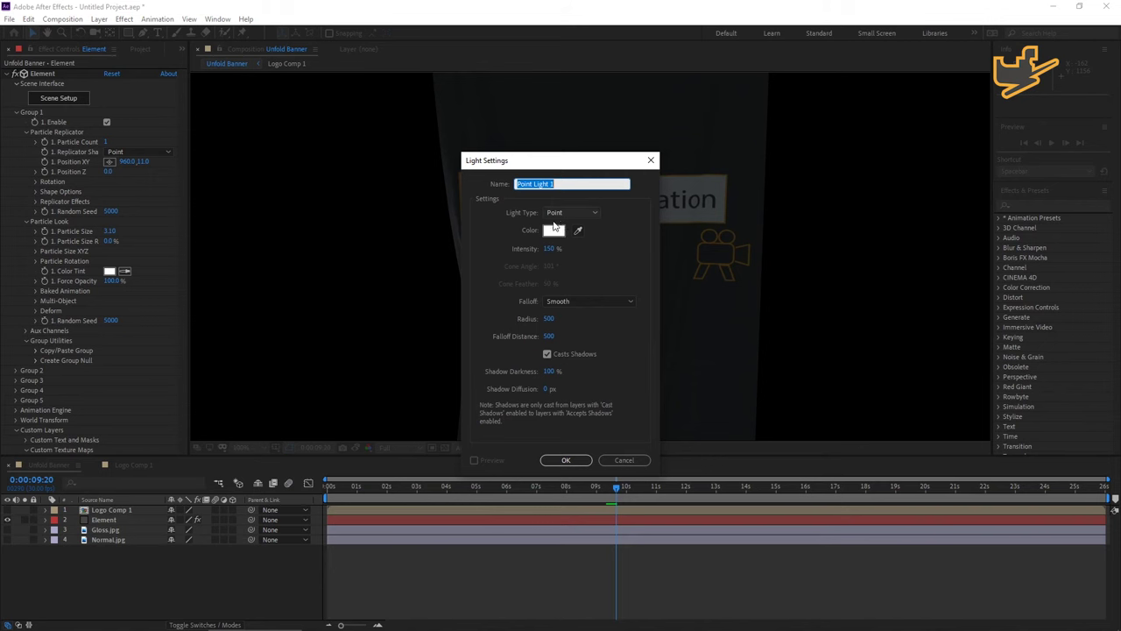
pyautogui.moveTo(549, 254); pyautogui.dragTo(550, 256)
pyautogui.click(580, 212)
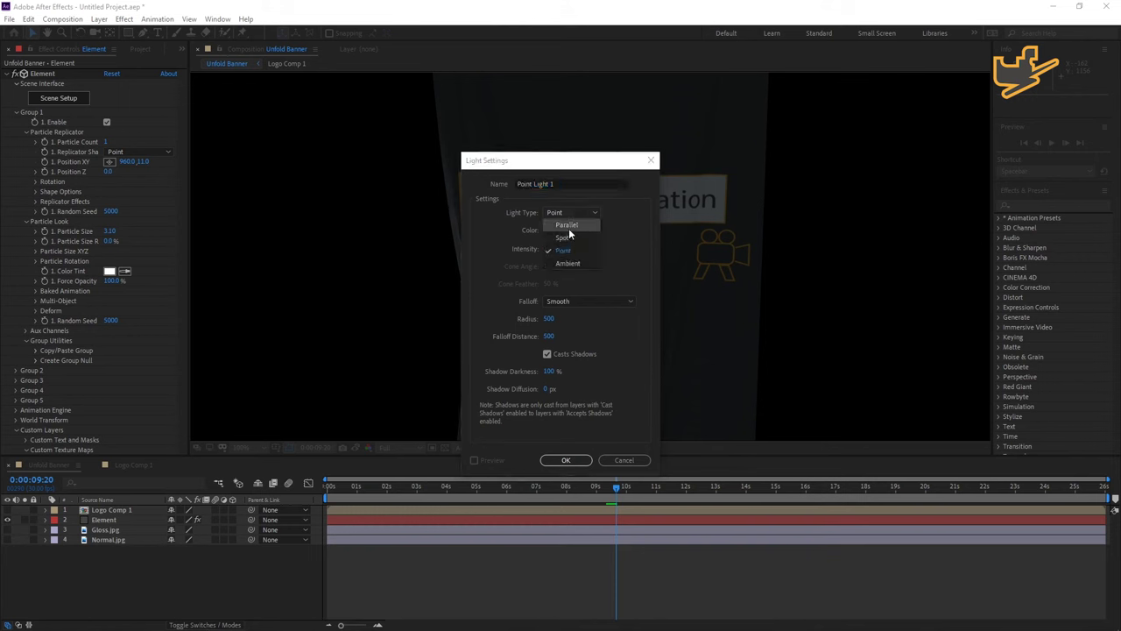
pyautogui.click(614, 259)
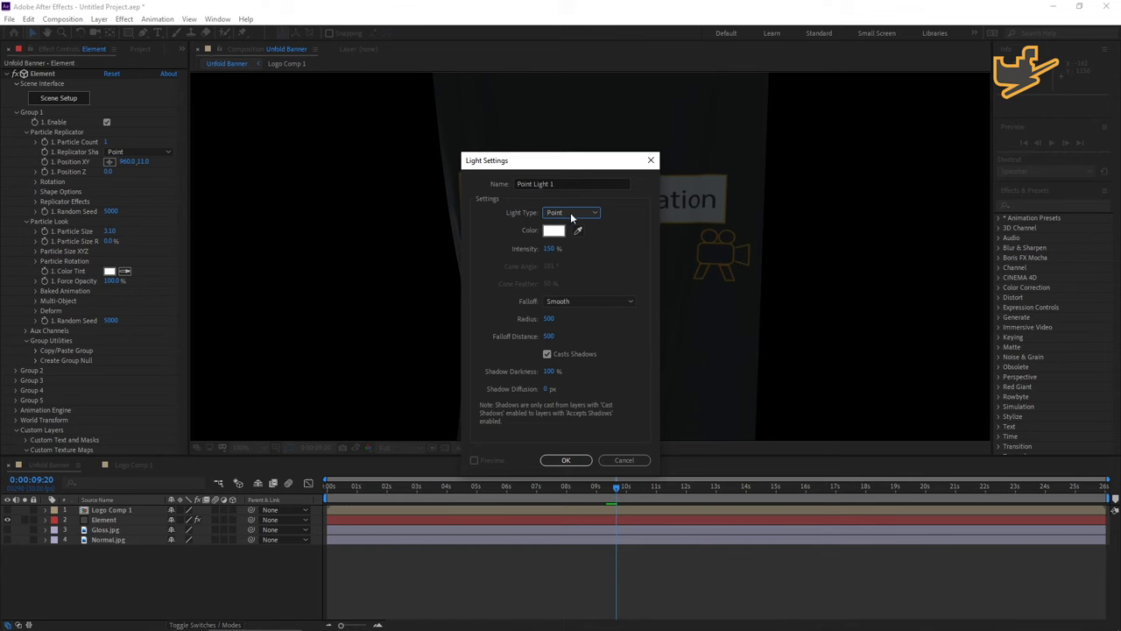
pyautogui.click(568, 460)
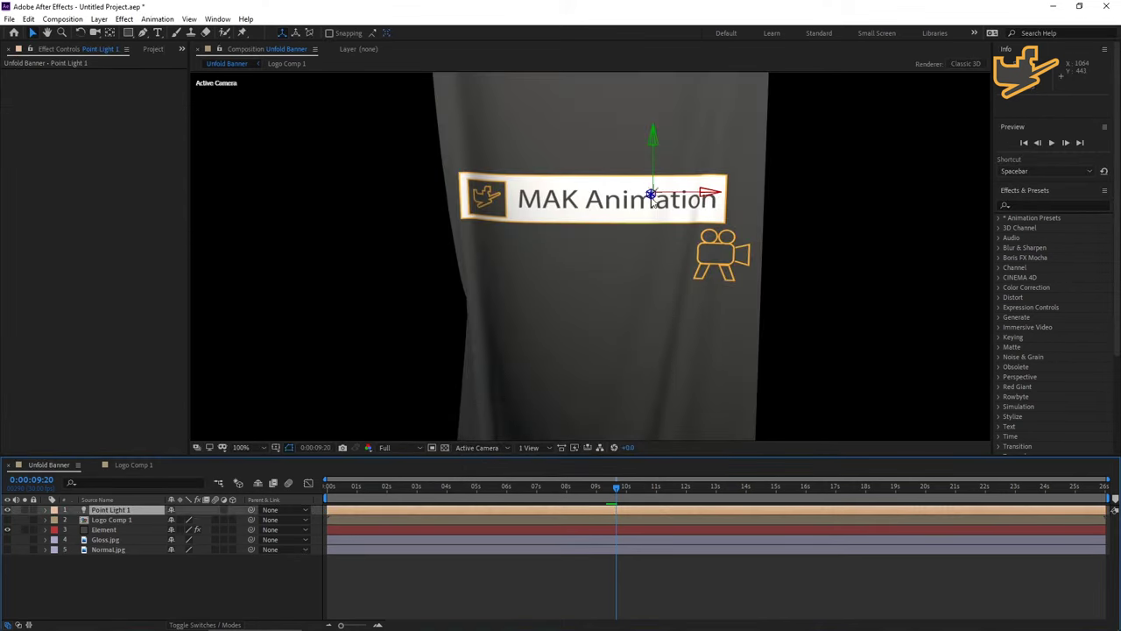
pyautogui.moveTo(653, 203); pyautogui.dragTo(644, 217)
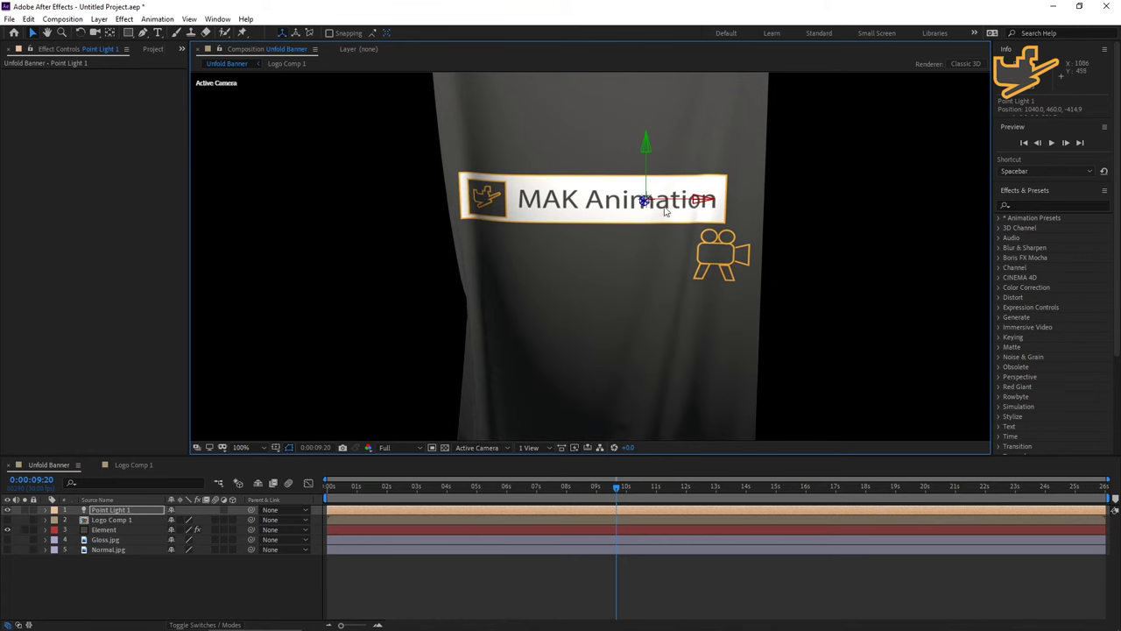
pyautogui.moveTo(724, 218); pyautogui.dragTo(565, 224)
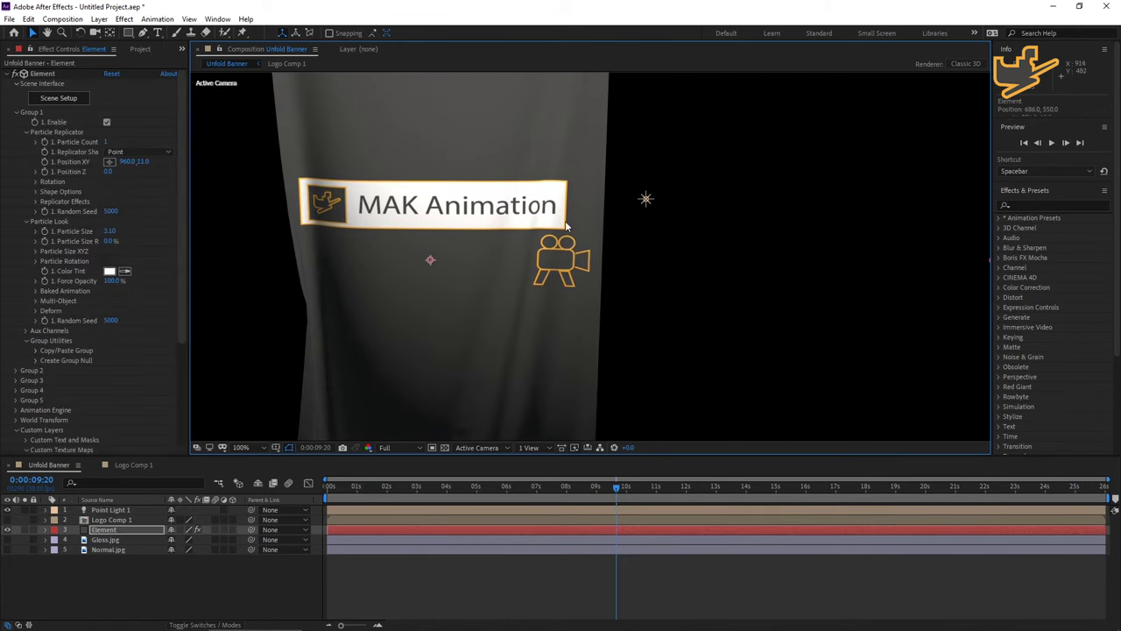
pyautogui.hotkey('ctrl', 'z')
pyautogui.click(114, 509)
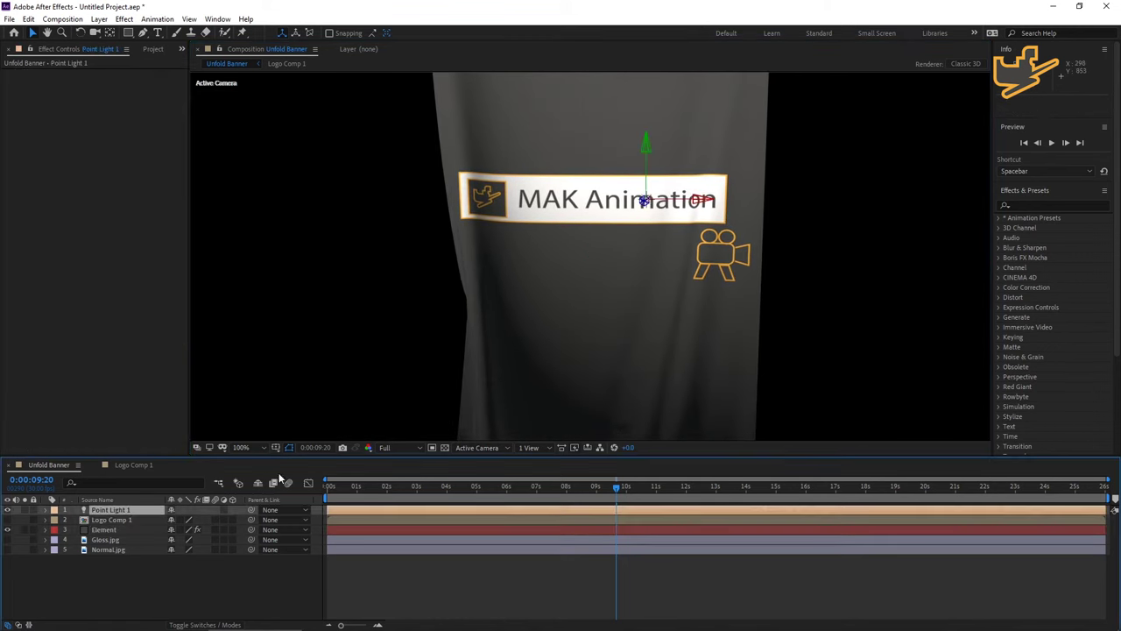
pyautogui.moveTo(689, 219); pyautogui.dragTo(595, 226)
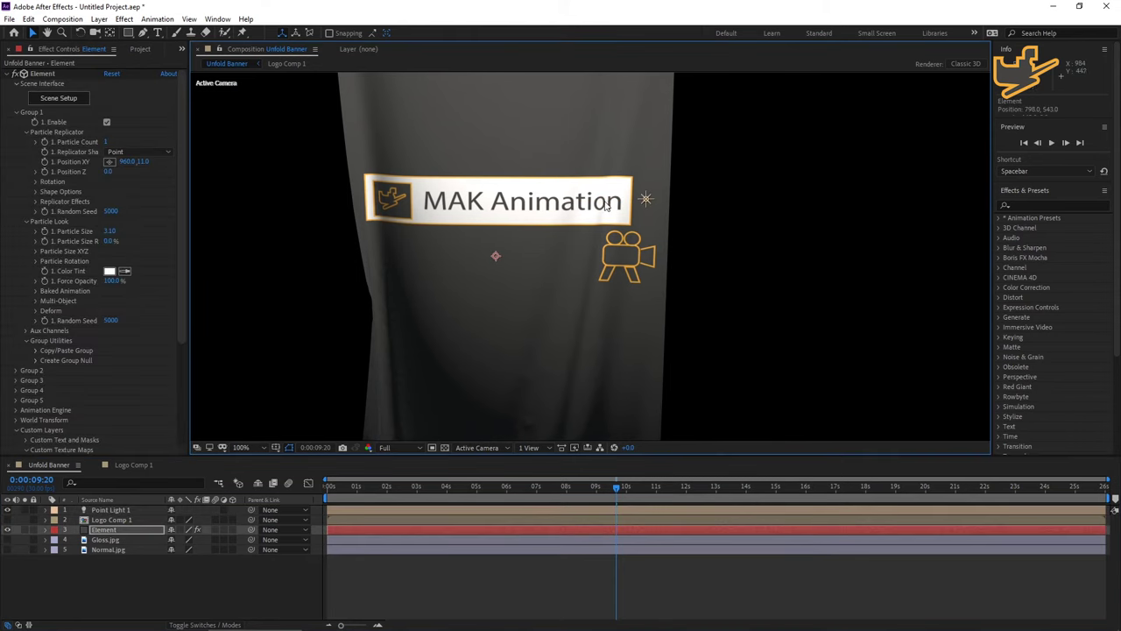
pyautogui.hotkey('ctrl', 'z')
# - Reposition Point Light 1 to about 692, 696, -160 beside the banner's lower left, checking its lighting at different frames
pyautogui.click(112, 510)
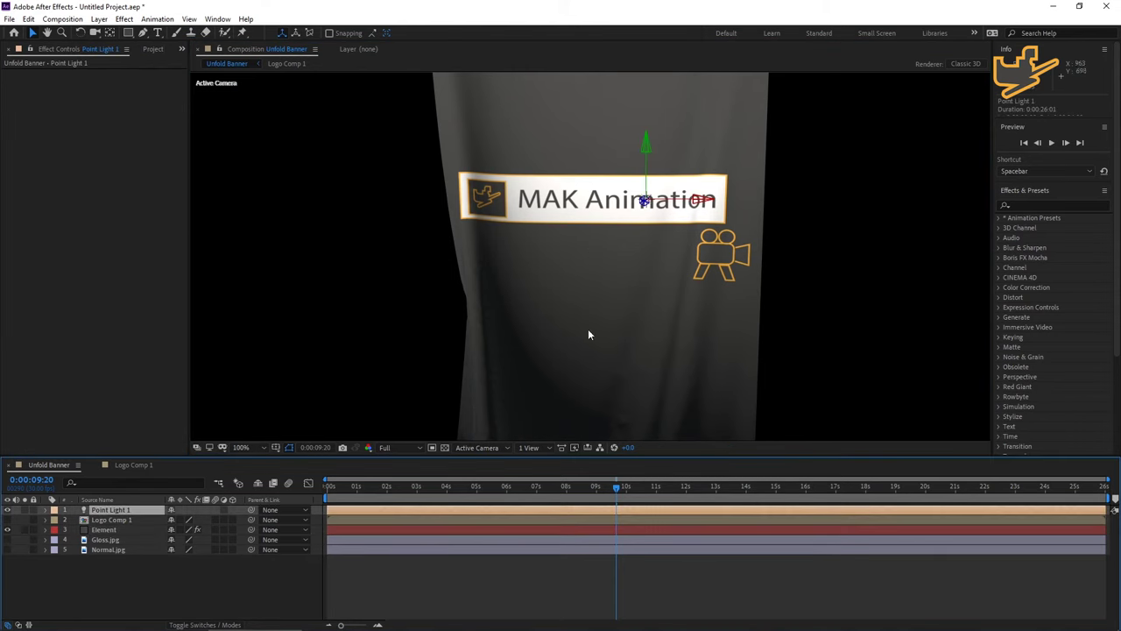
pyautogui.moveTo(420, 223); pyautogui.dragTo(413, 183)
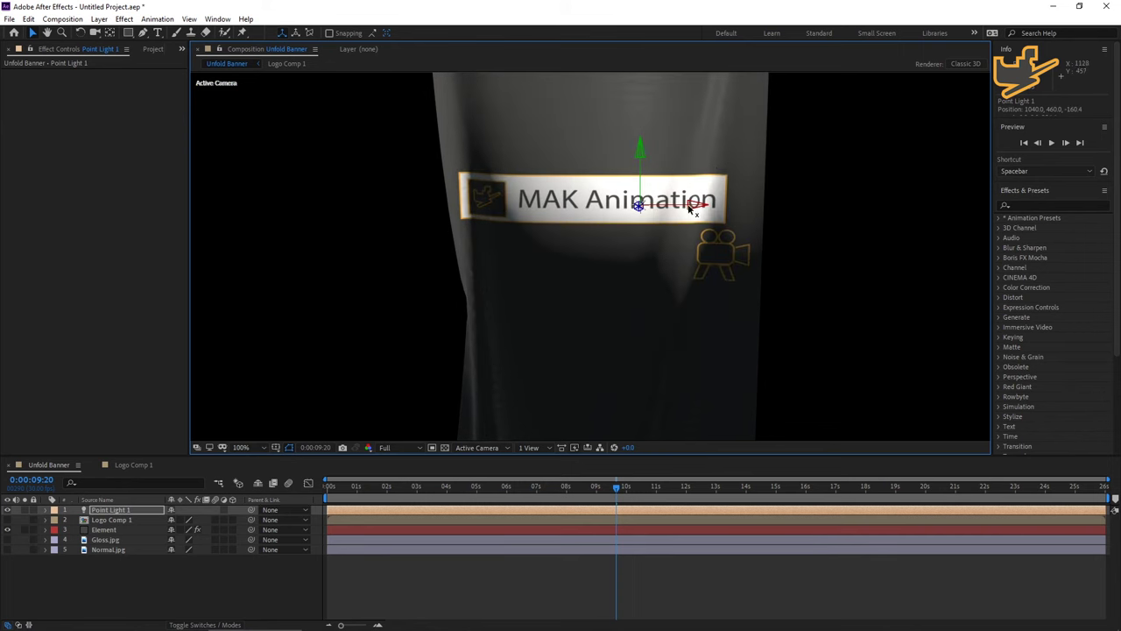
pyautogui.moveTo(690, 207); pyautogui.dragTo(488, 217)
pyautogui.moveTo(616, 488); pyautogui.dragTo(551, 491)
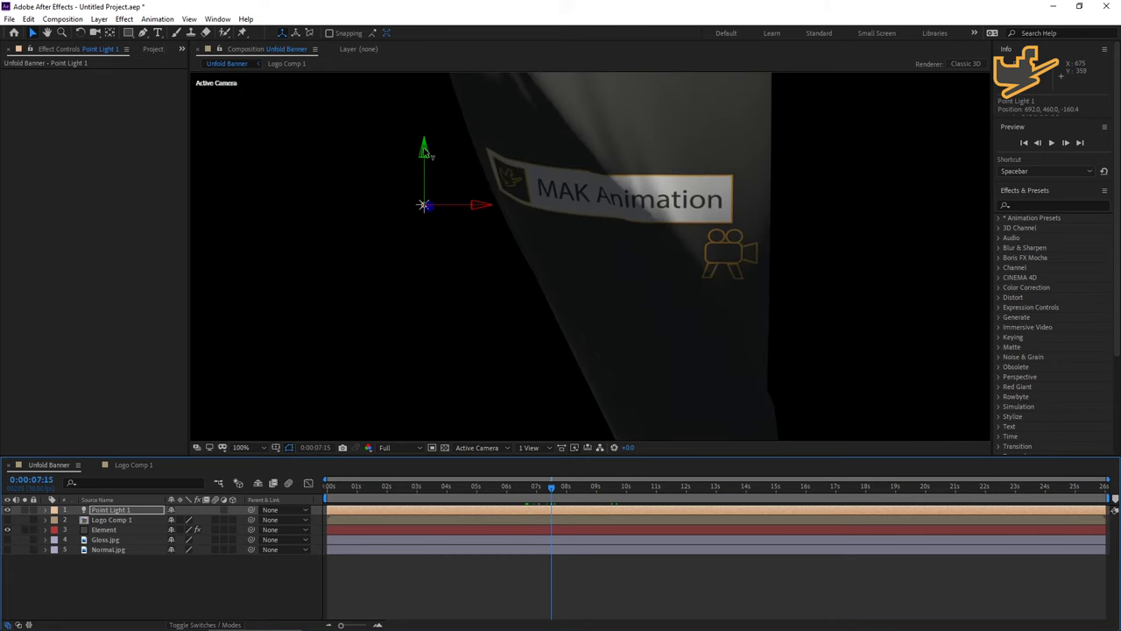
pyautogui.moveTo(427, 153); pyautogui.dragTo(444, 290)
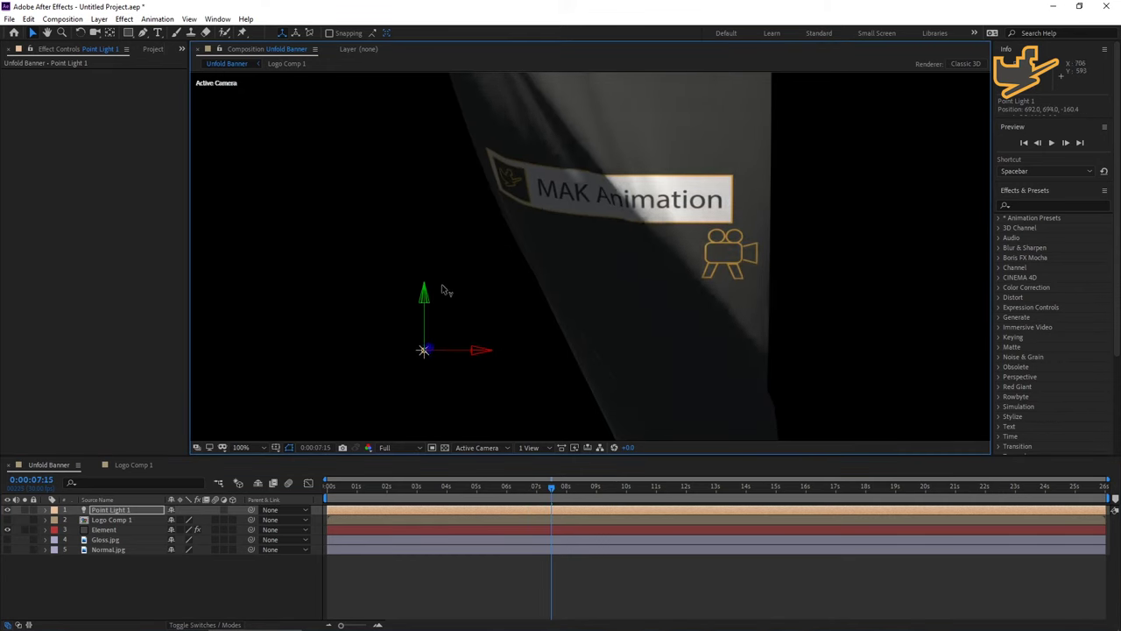
pyautogui.moveTo(551, 489); pyautogui.dragTo(597, 496)
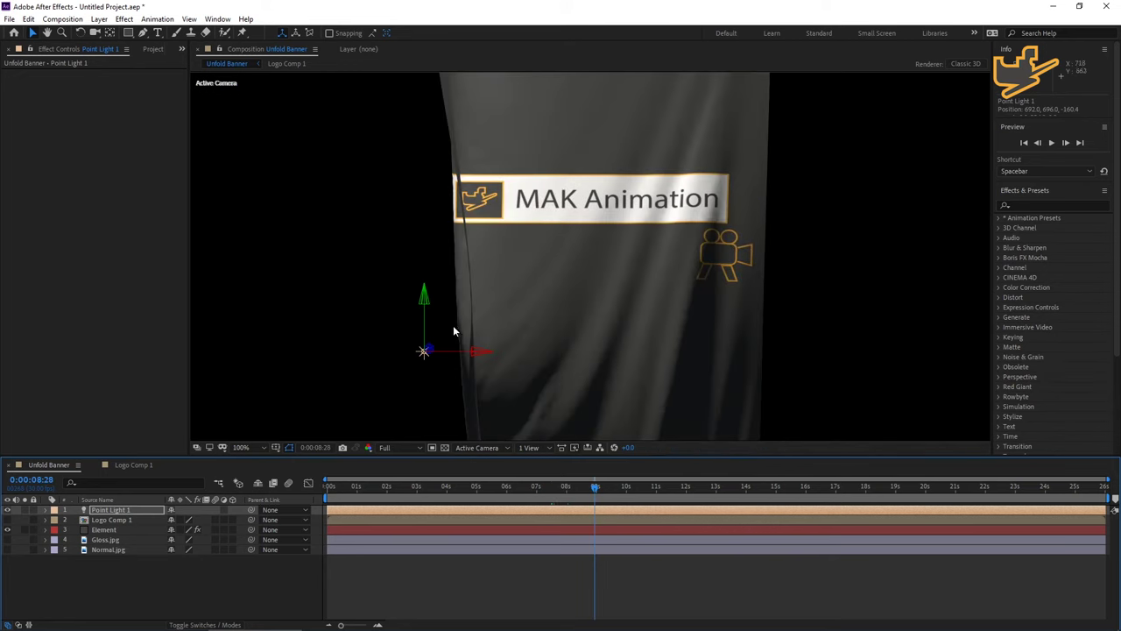
pyautogui.click(8, 511)
pyautogui.click(8, 510)
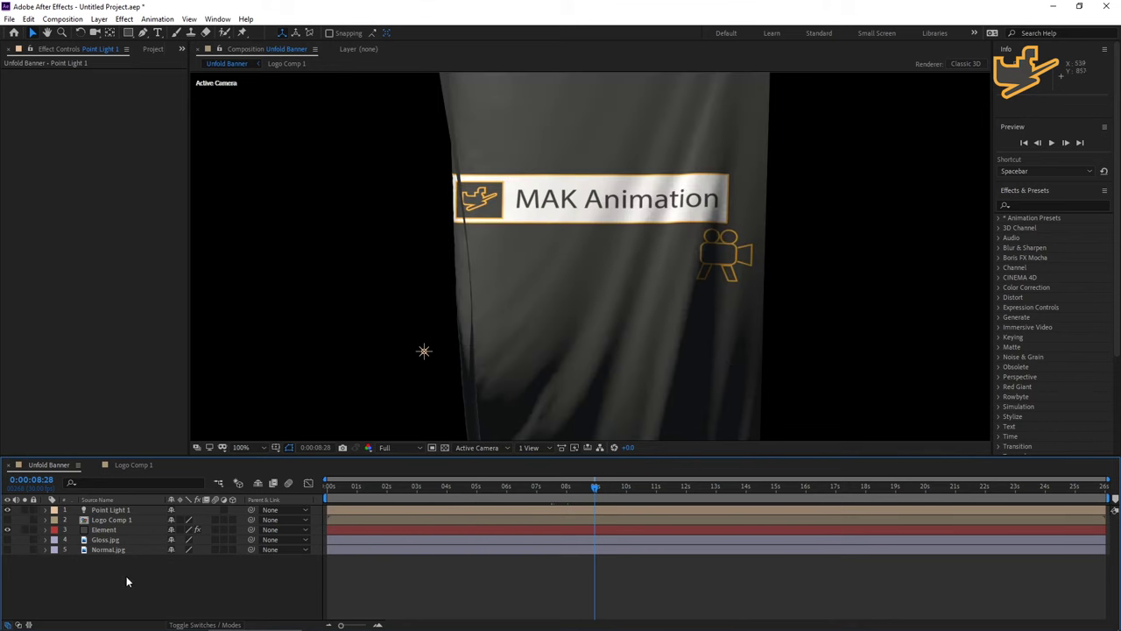
# - Add a second point light with 150% intensity and smooth falloff, and place it upper right of the banner at about 1223, 394, -667
pyautogui.rightClick(145, 574)
pyautogui.moveTo(235, 457)
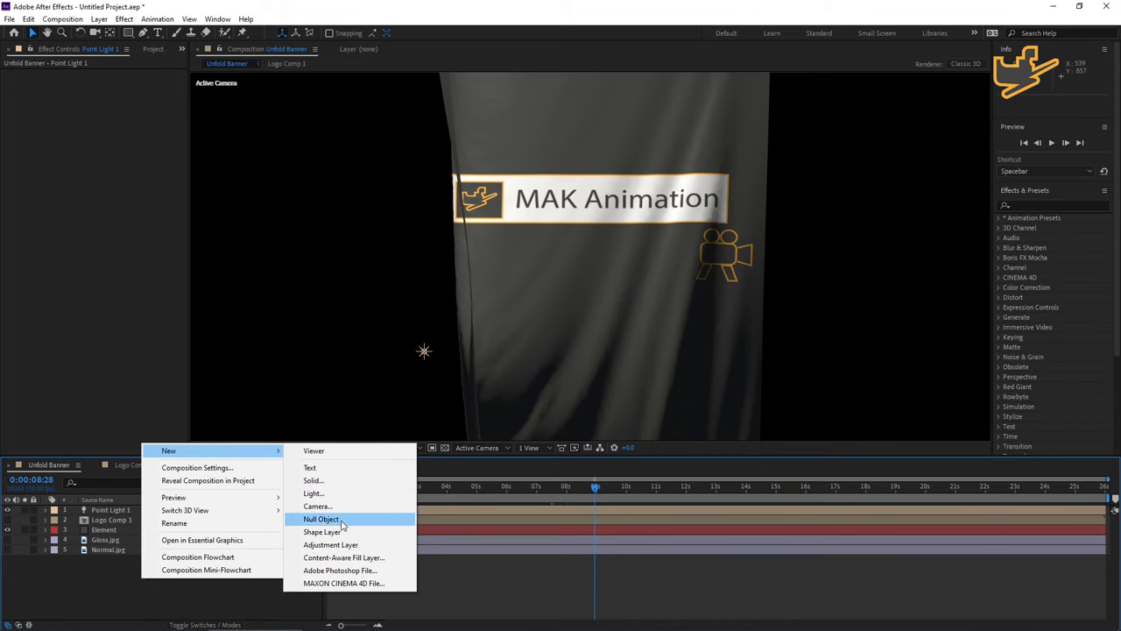
pyautogui.click(326, 496)
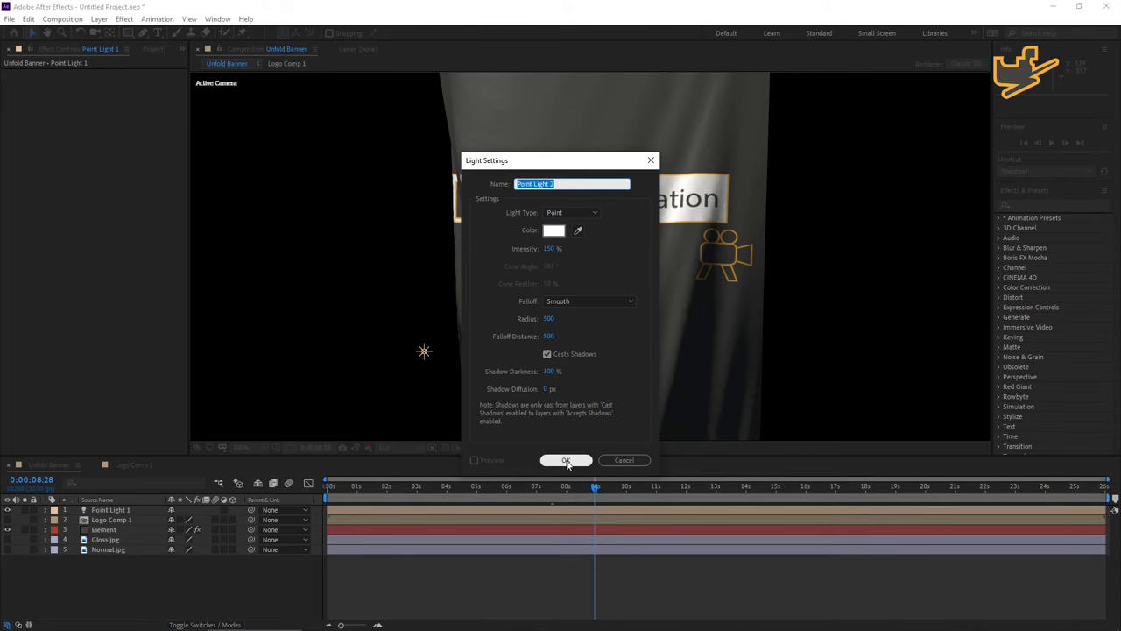
pyautogui.click(566, 461)
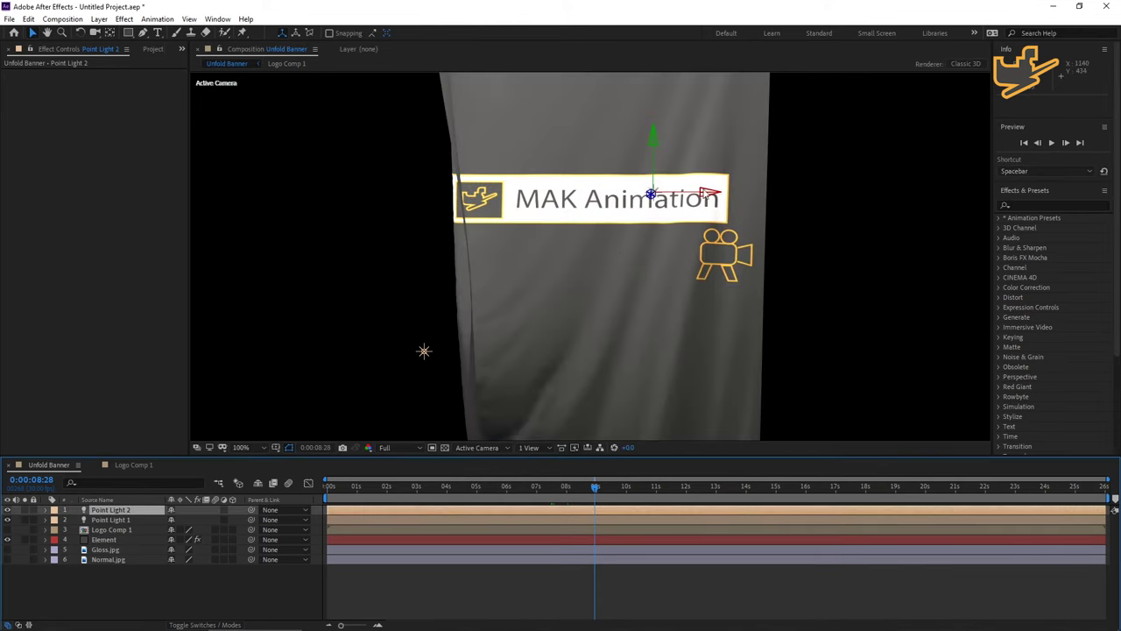
pyautogui.moveTo(714, 198); pyautogui.dragTo(816, 189)
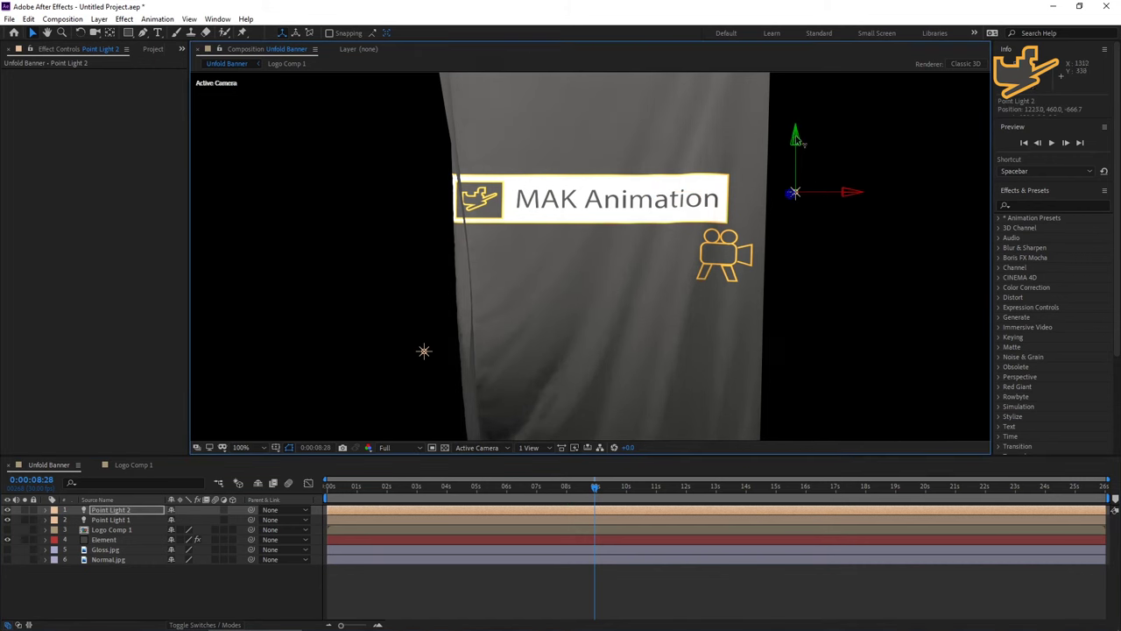
pyautogui.moveTo(798, 138); pyautogui.dragTo(796, 86)
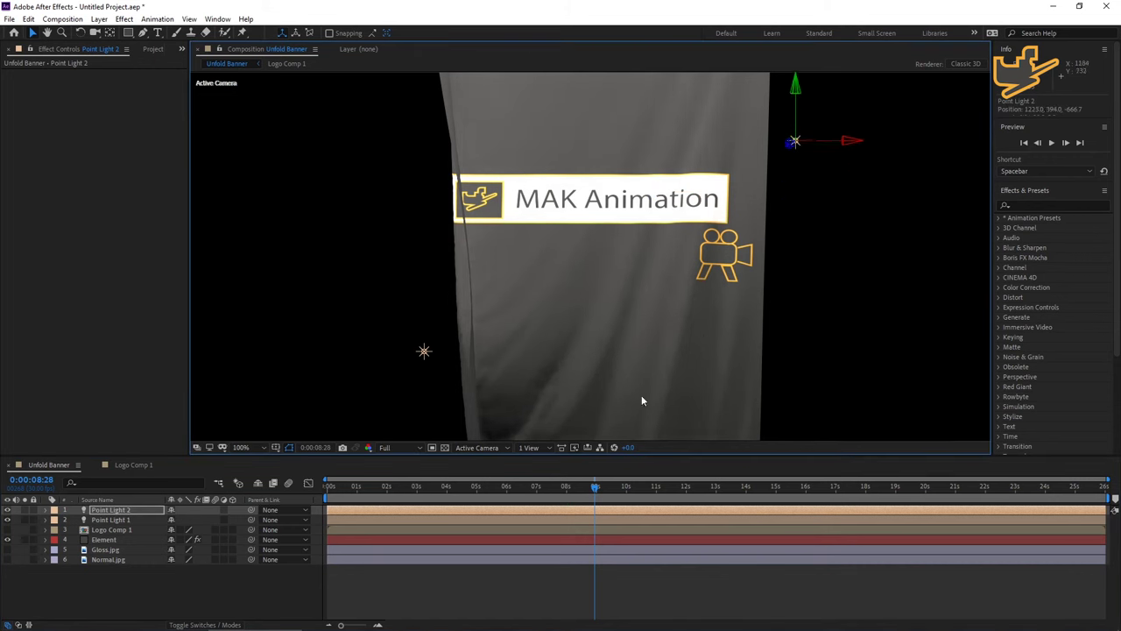
# - Preview the lit banner's unfolding animation from about 5:20 and from the start, and check the frame at about 10:08
pyautogui.moveTo(595, 487); pyautogui.dragTo(496, 487)
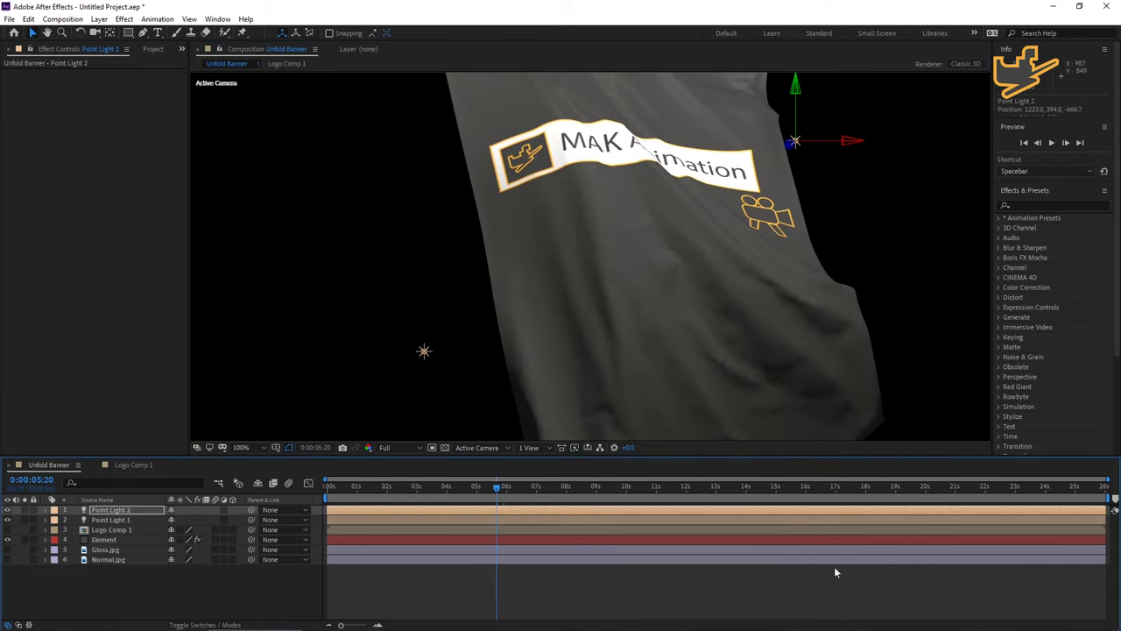
pyautogui.press('space')
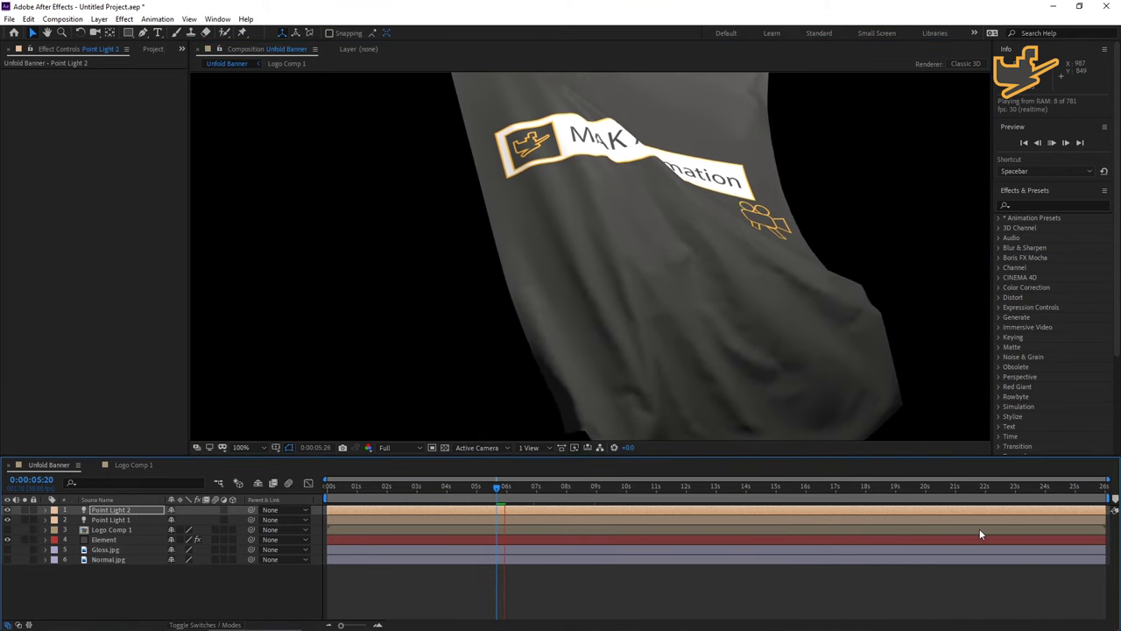
pyautogui.moveTo(481, 500); pyautogui.dragTo(315, 498)
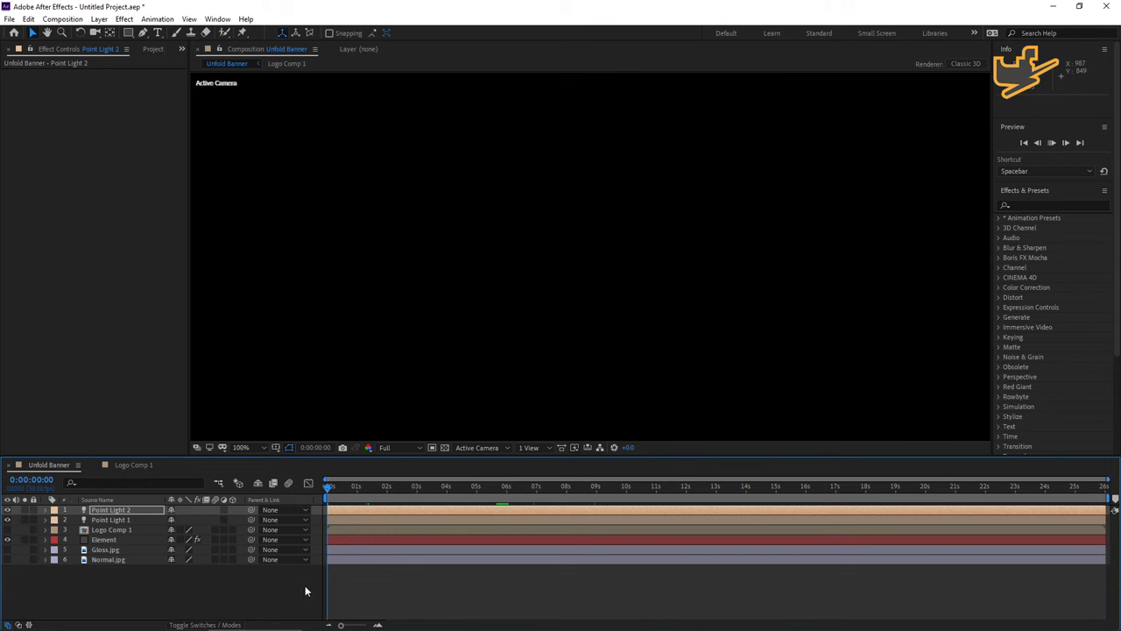
pyautogui.press('space')
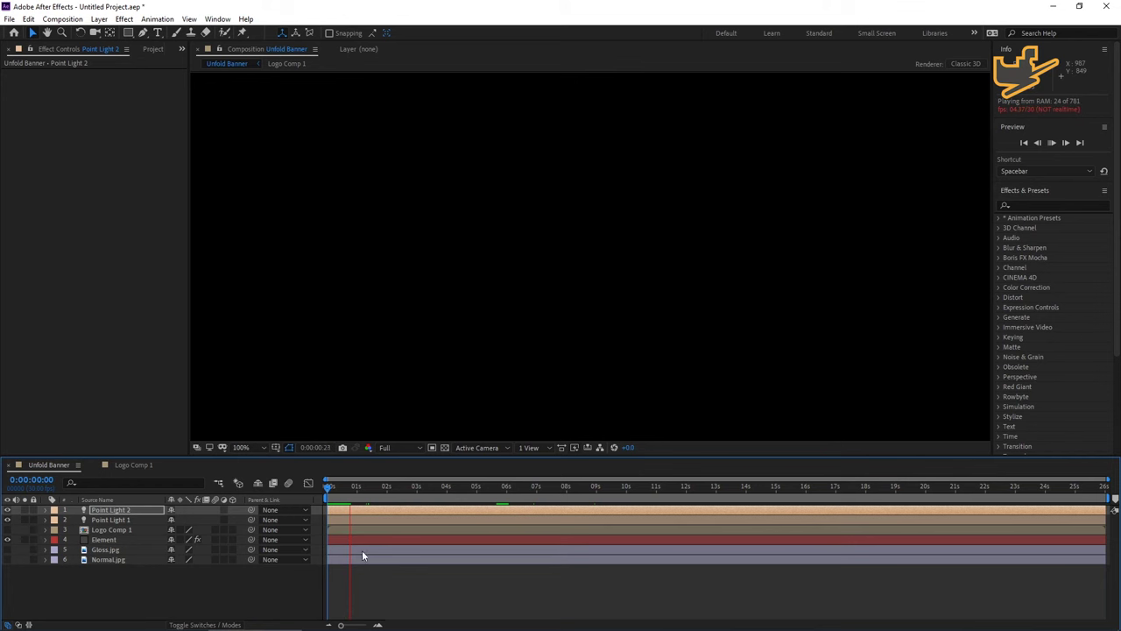
pyautogui.moveTo(406, 493); pyautogui.dragTo(635, 493)
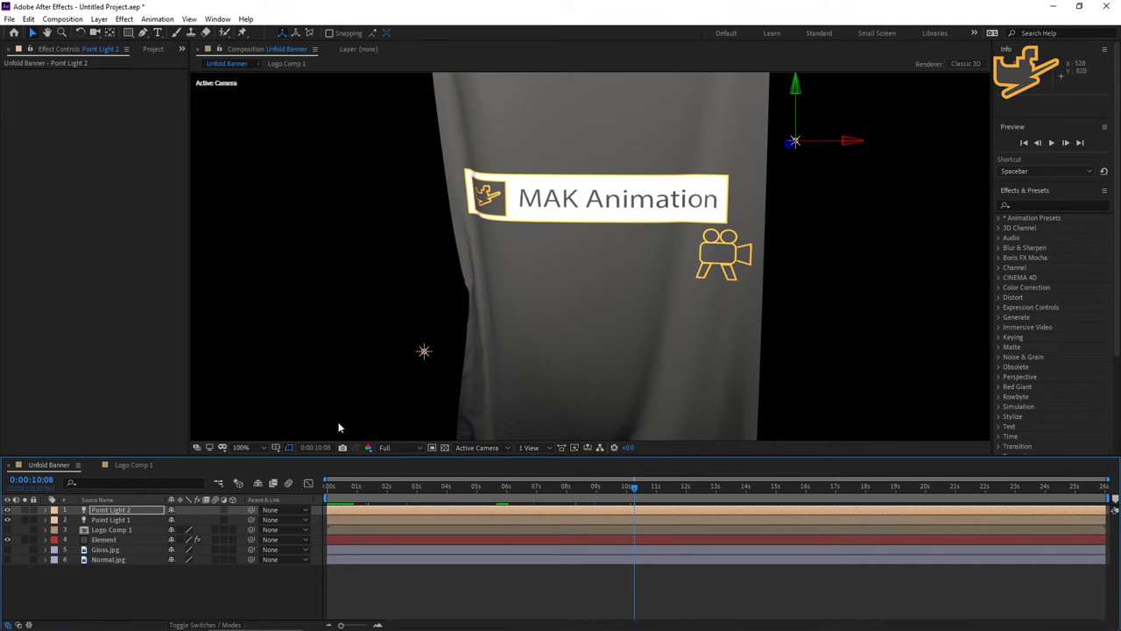
# - Pre-compose the MAK full Png.png layer in Logo Comp 1 as "Rotate", moving all attributes into the new composition
pyautogui.click(134, 466)
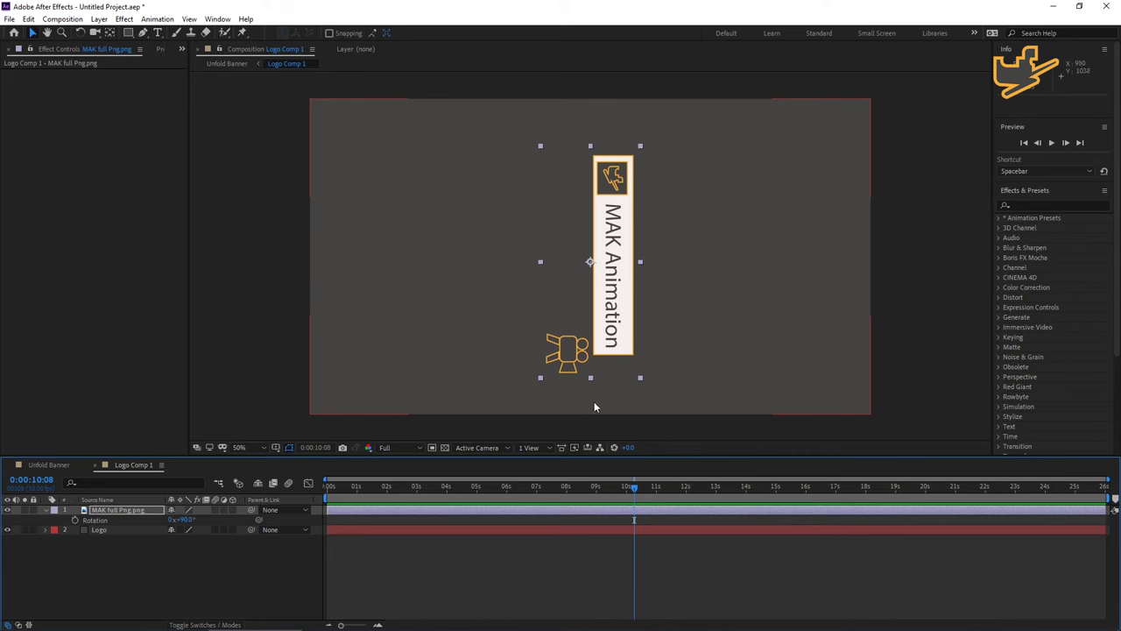
pyautogui.press('Return')
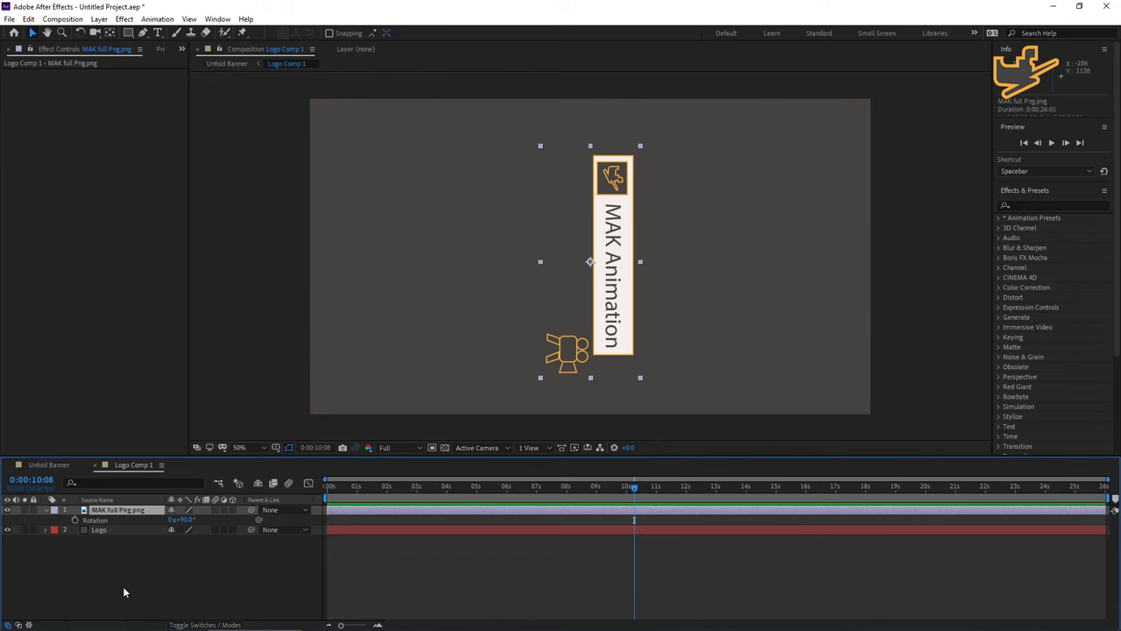
pyautogui.hotkey('ctrl', 'shift', 'c')
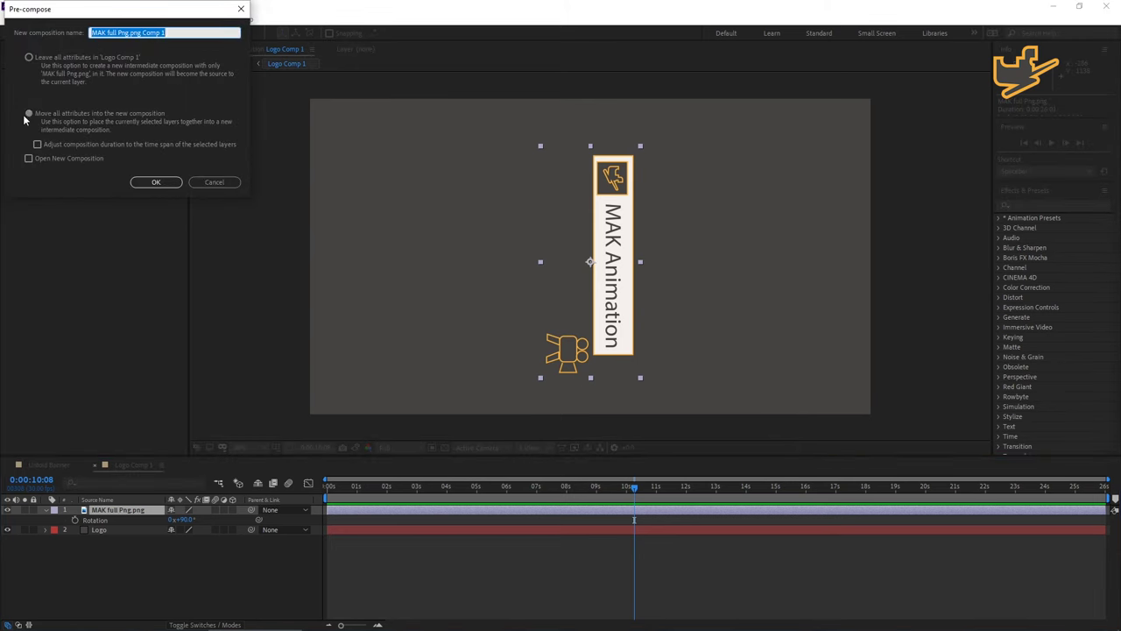
pyautogui.click(33, 115)
pyautogui.click(166, 33)
pyautogui.write('Rotate')
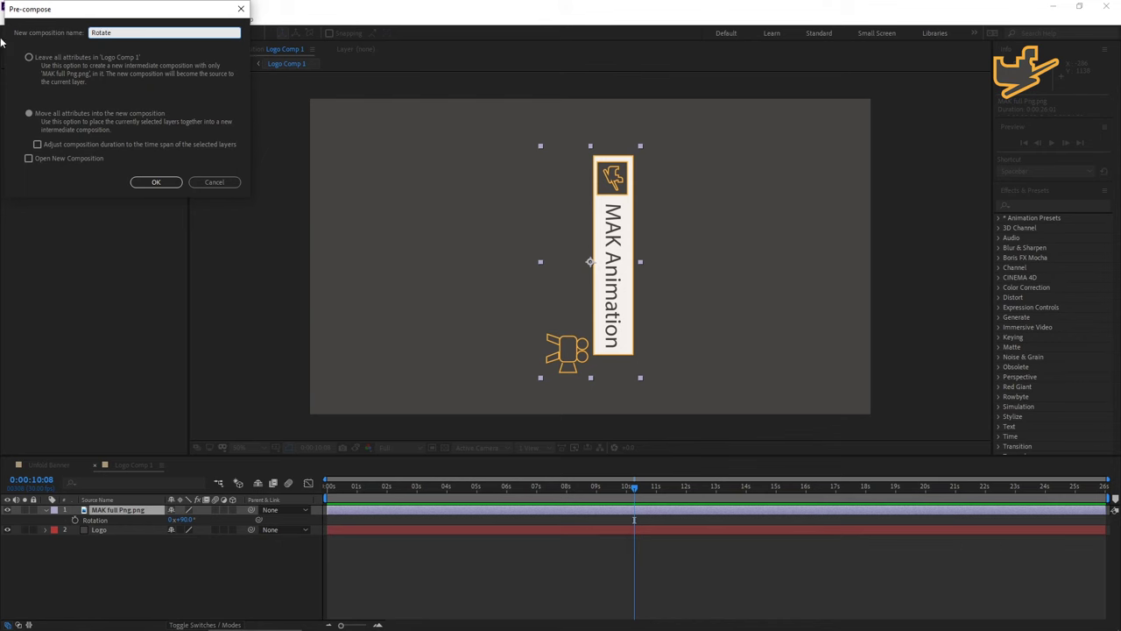
pyautogui.click(155, 182)
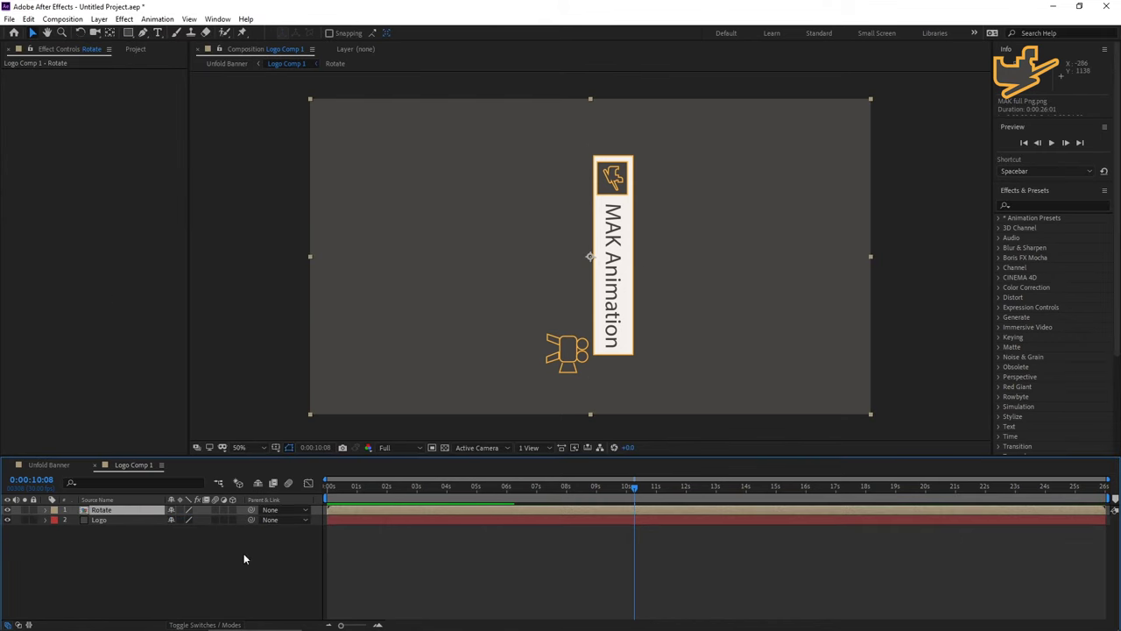
# - Open the Rotate composition and add a white text layer reading "Tis Is Unfolding Banner"
pyautogui.doubleClick(101, 511)
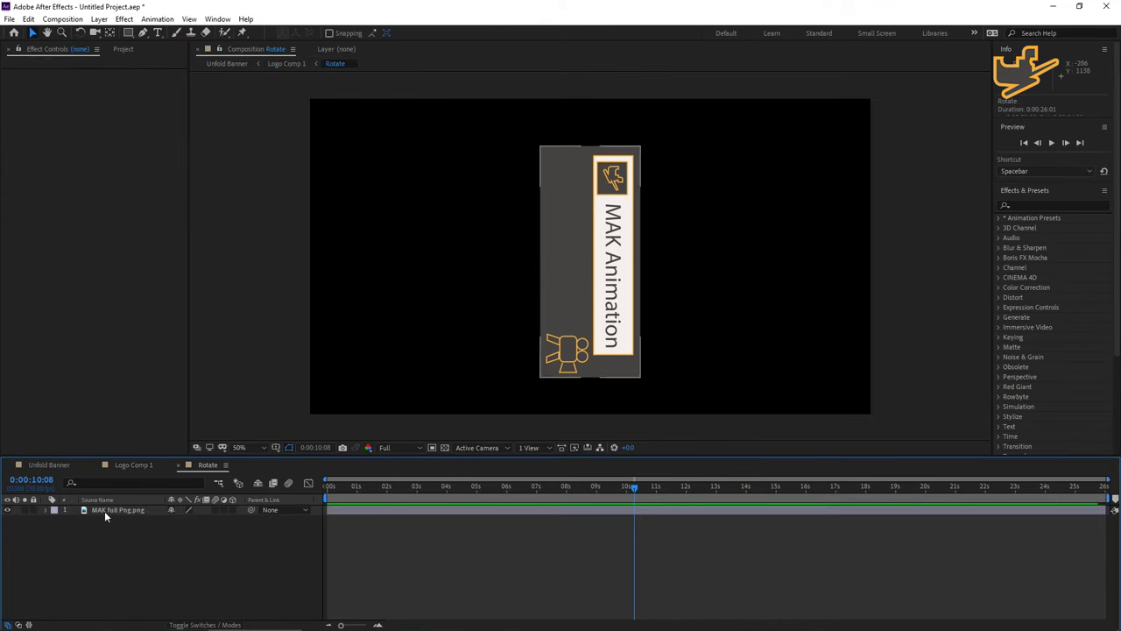
pyautogui.rightClick(135, 546)
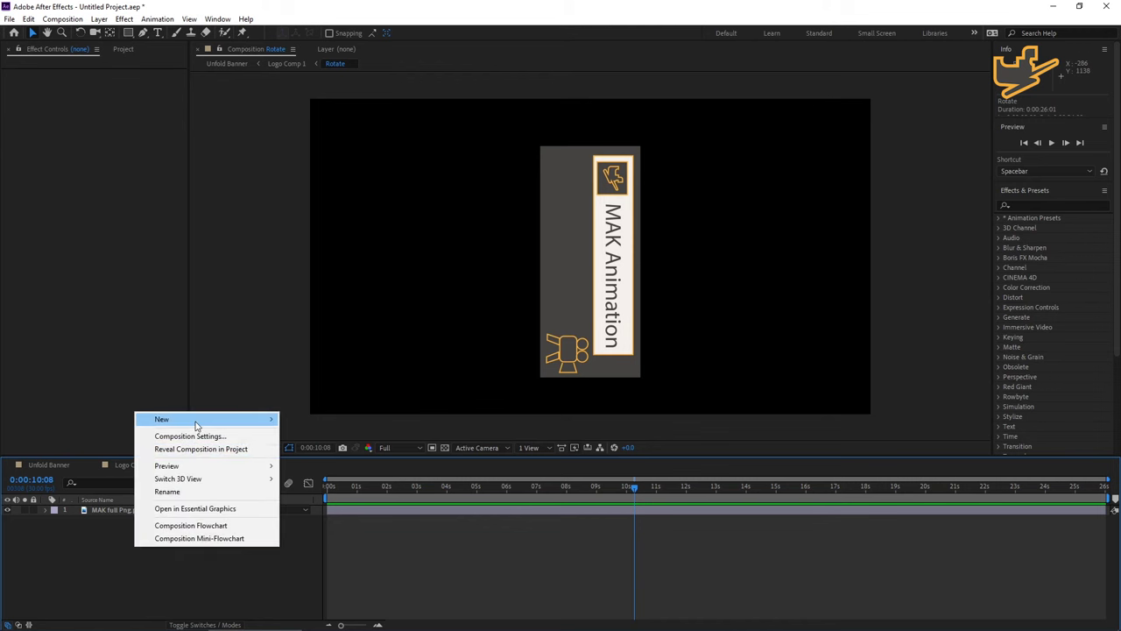
pyautogui.moveTo(197, 425)
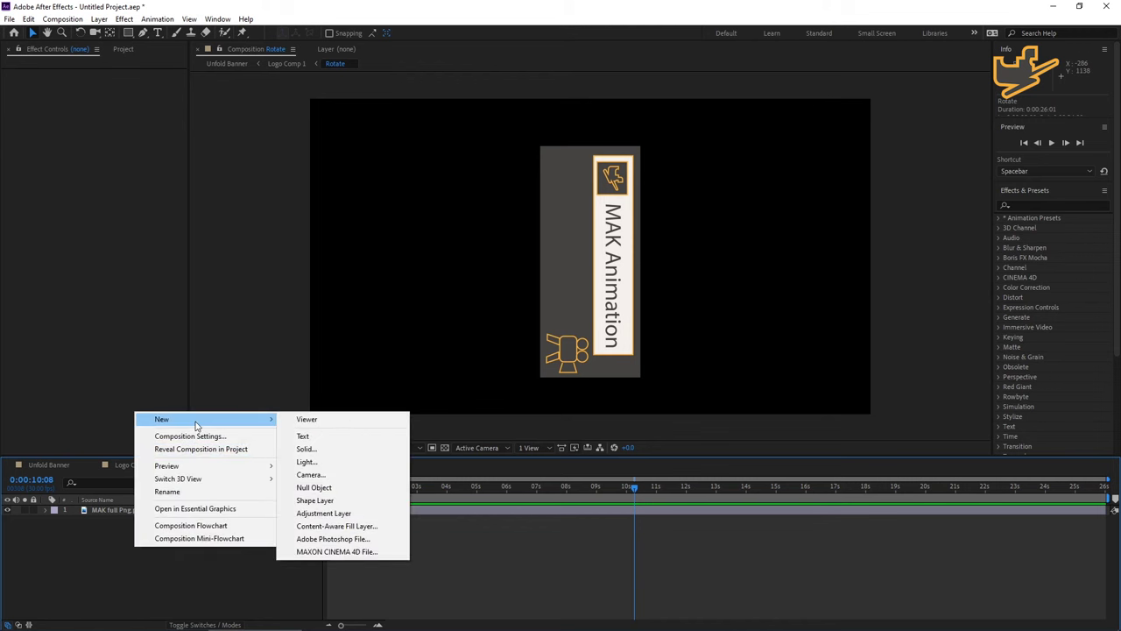
pyautogui.click(306, 436)
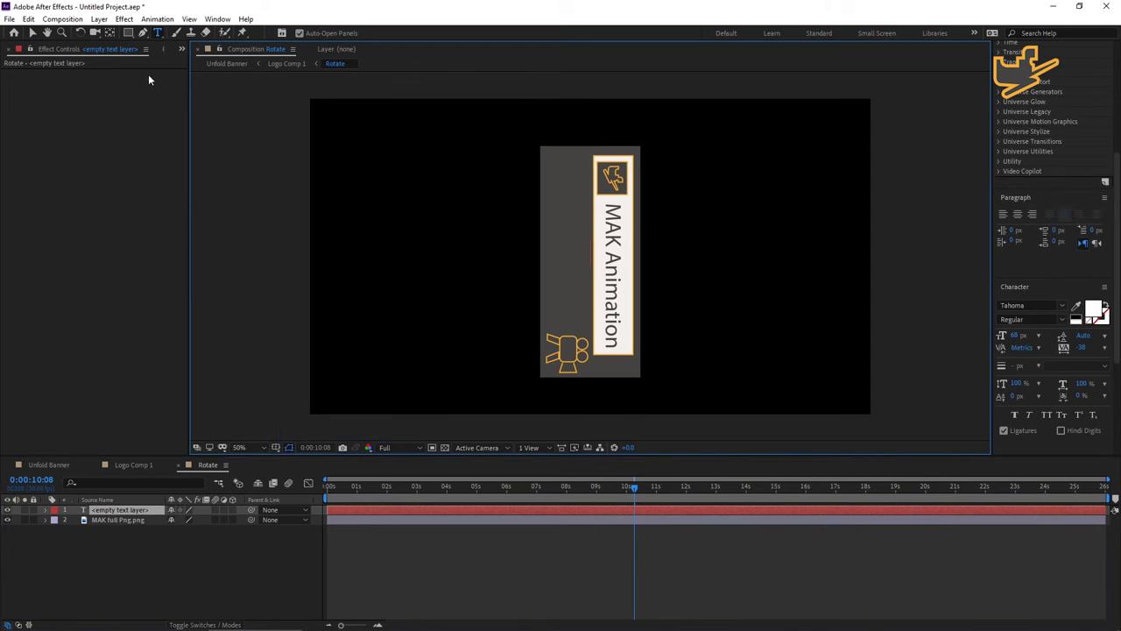
pyautogui.click(159, 34)
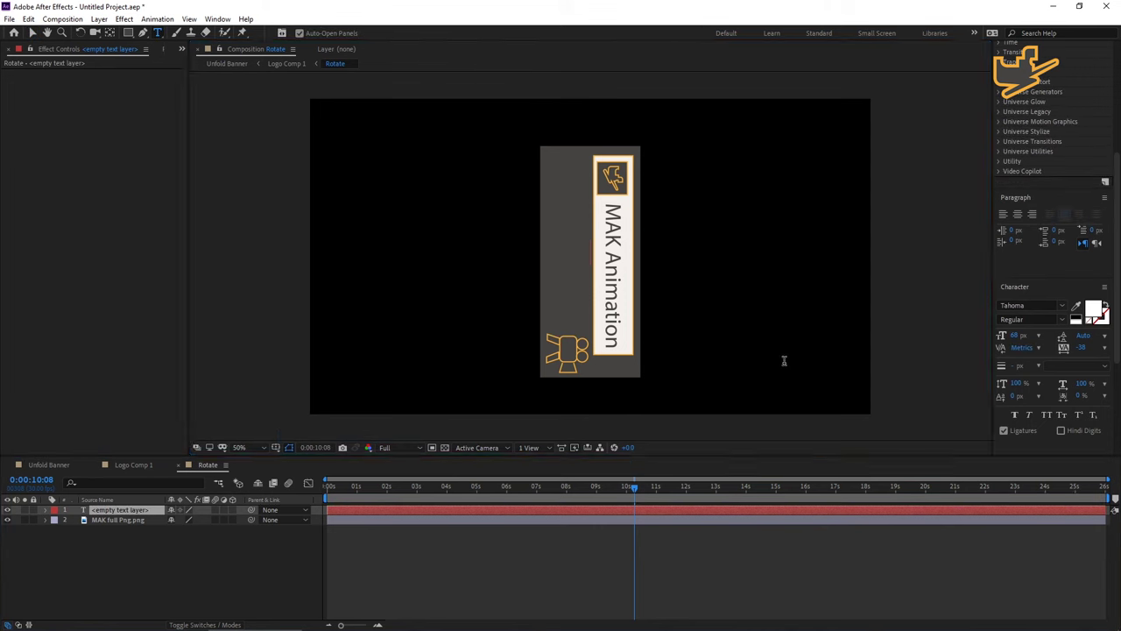
pyautogui.write('vvv')
pyautogui.press('BackSpace')
pyautogui.press('BackSpace')
pyautogui.press('BackSpace')
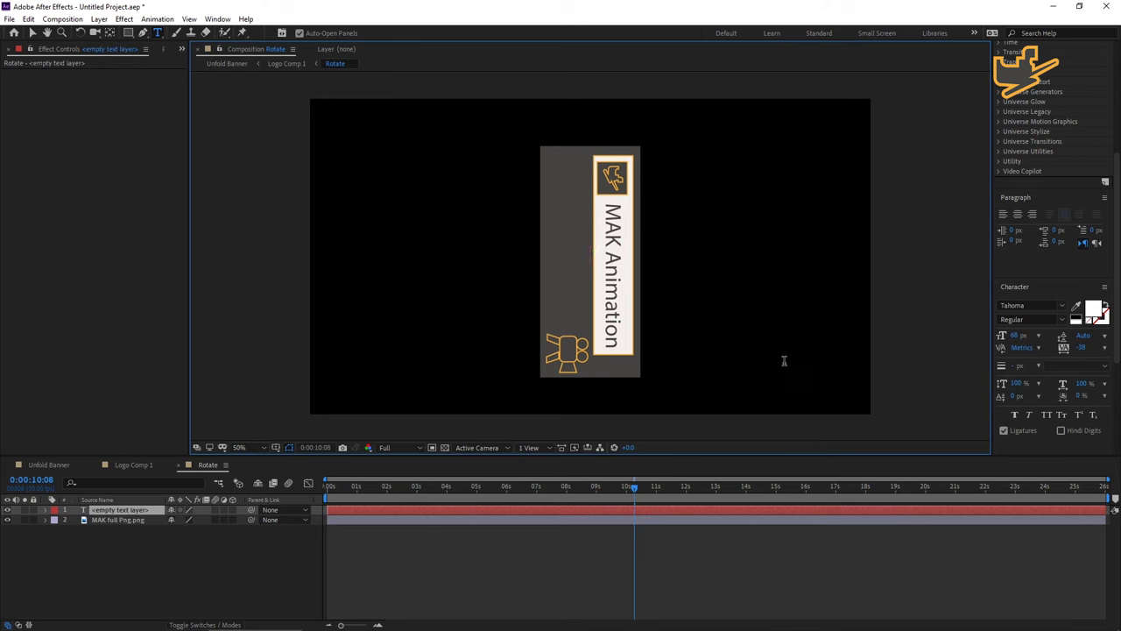
pyautogui.write('Tis is Un')
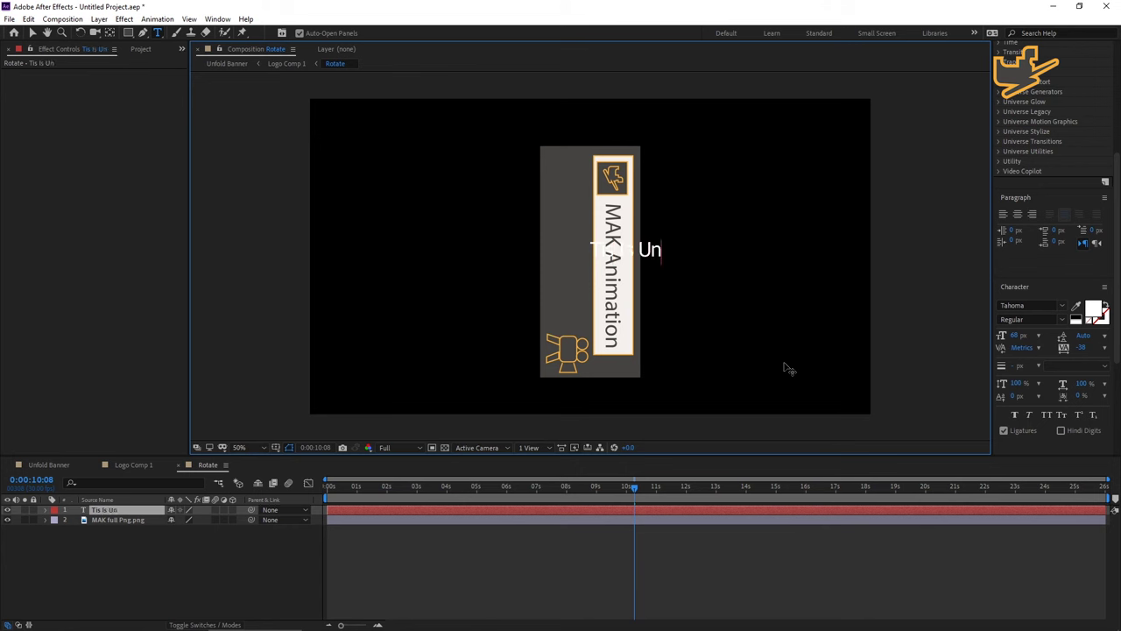
pyautogui.write('folding Banner')
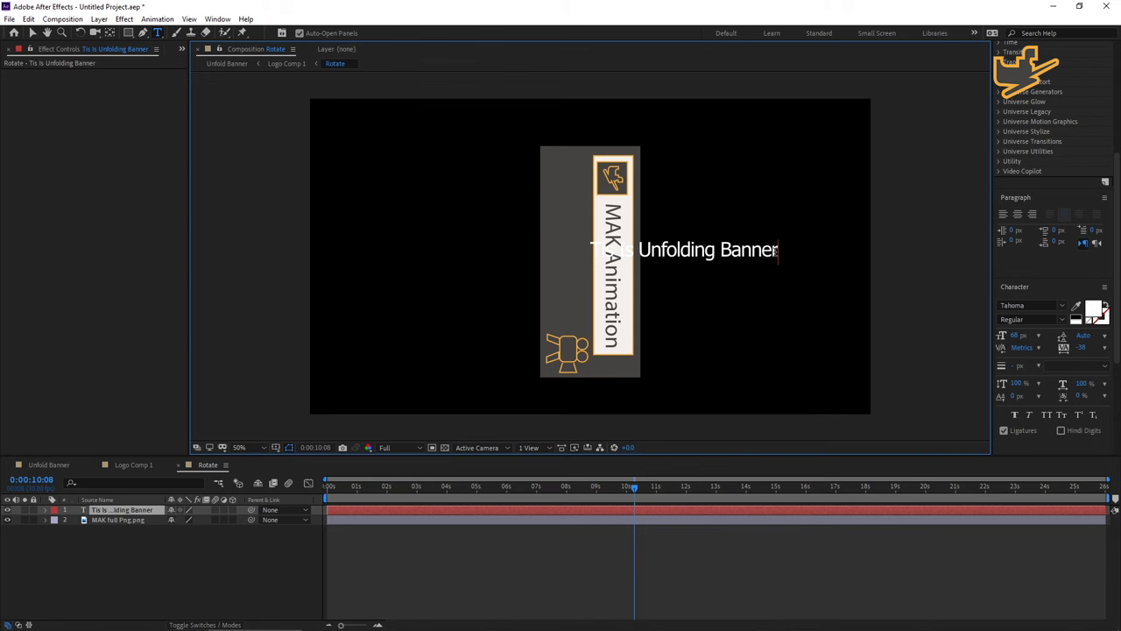
pyautogui.moveTo(775, 251); pyautogui.dragTo(592, 250)
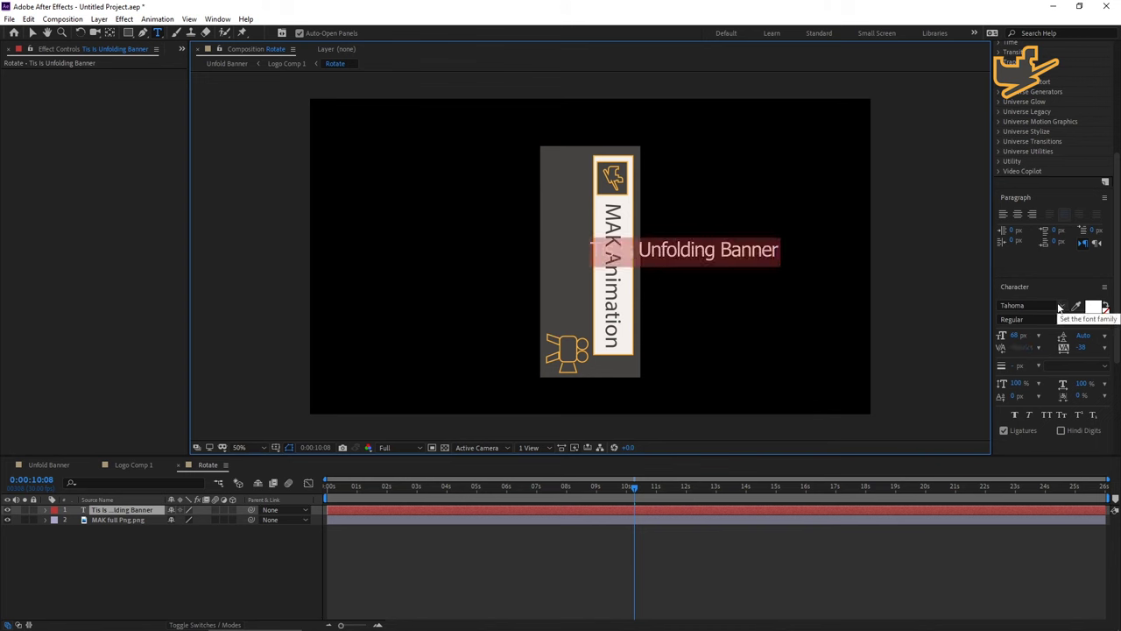
pyautogui.press('Escape')
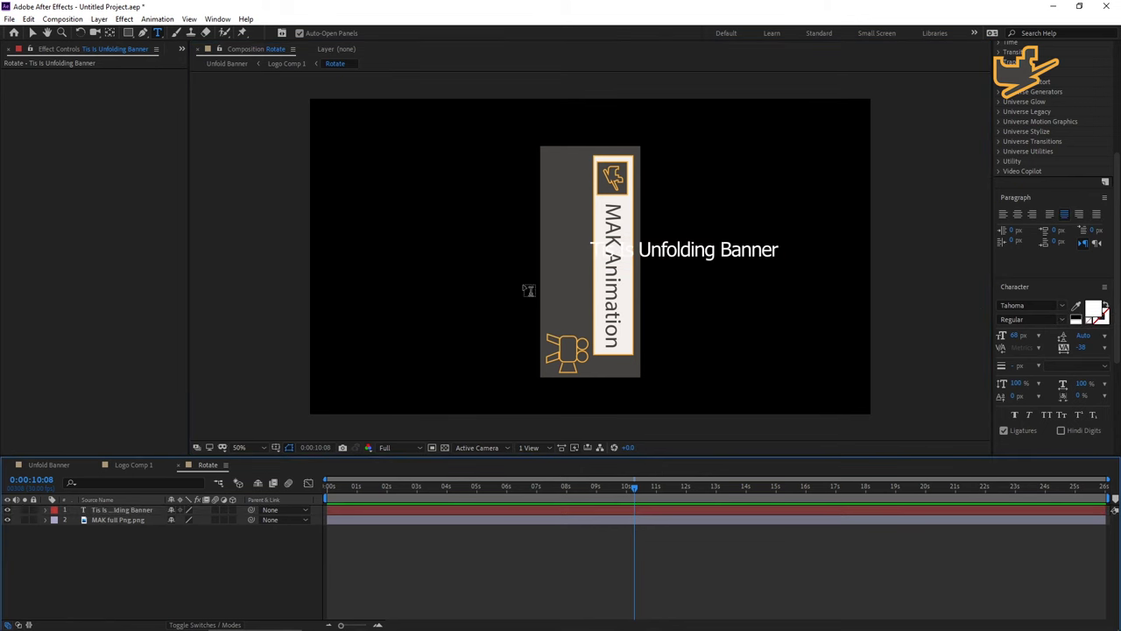
# - Rotate the text layer 90° and place it along the logo's right edge, checking the placement in Unfold Banner
pyautogui.click(108, 509)
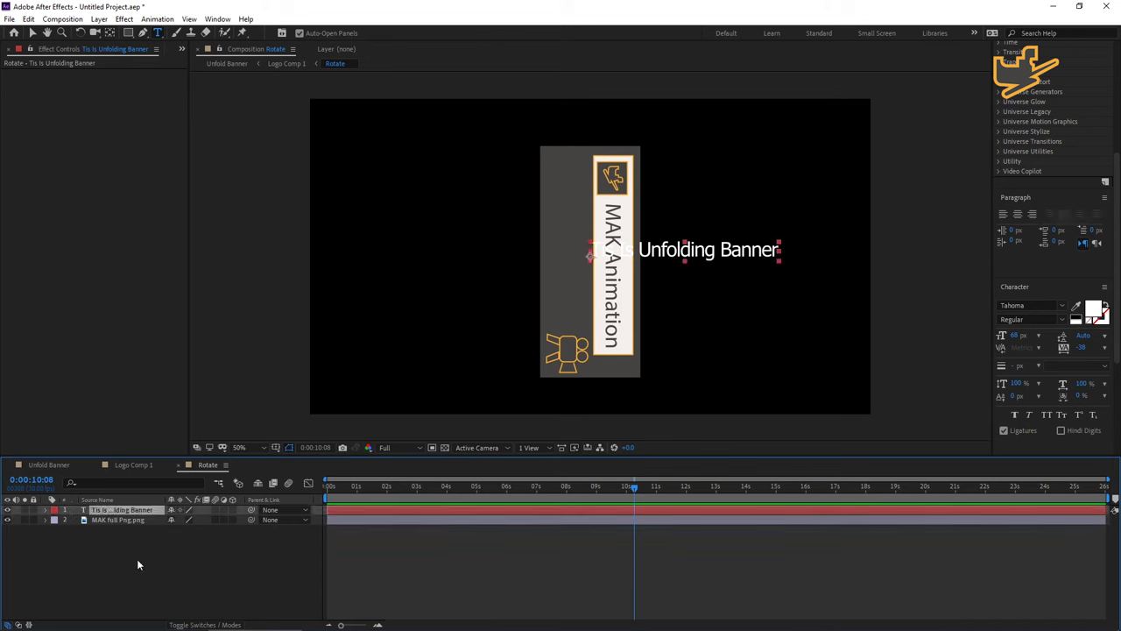
pyautogui.press('r')
pyautogui.click(187, 521)
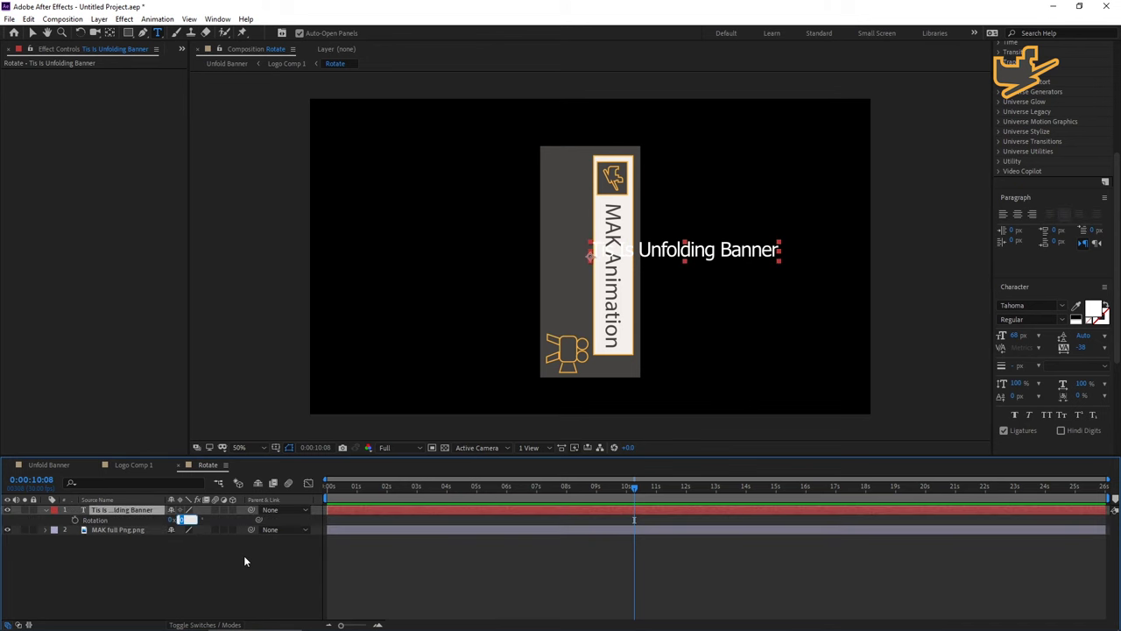
pyautogui.write('90')
pyautogui.press('Return')
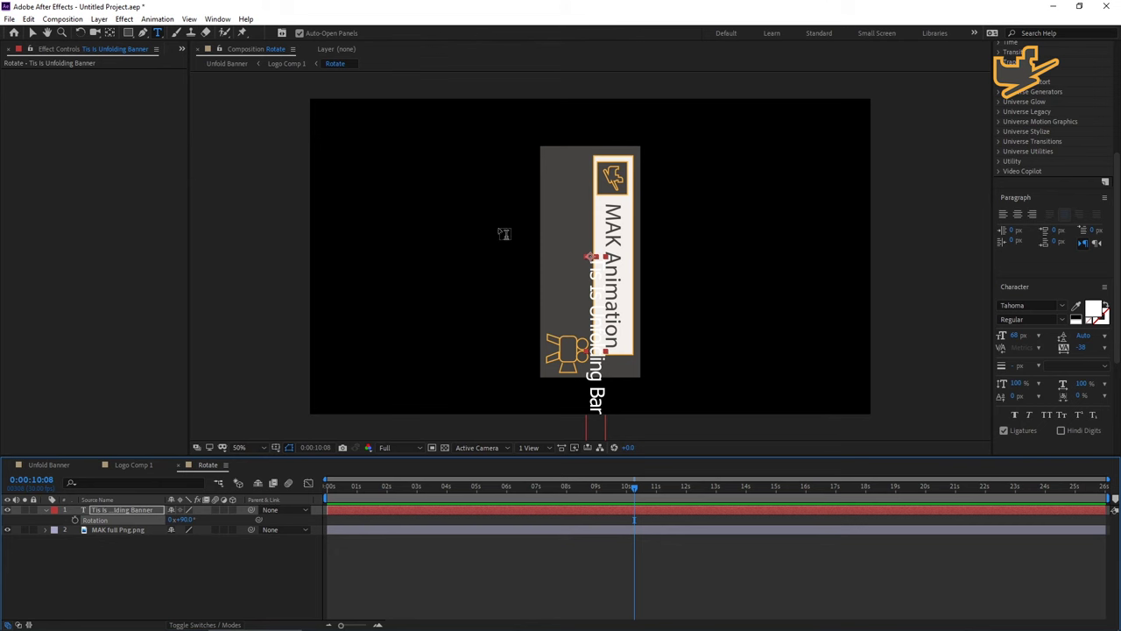
pyautogui.click(33, 32)
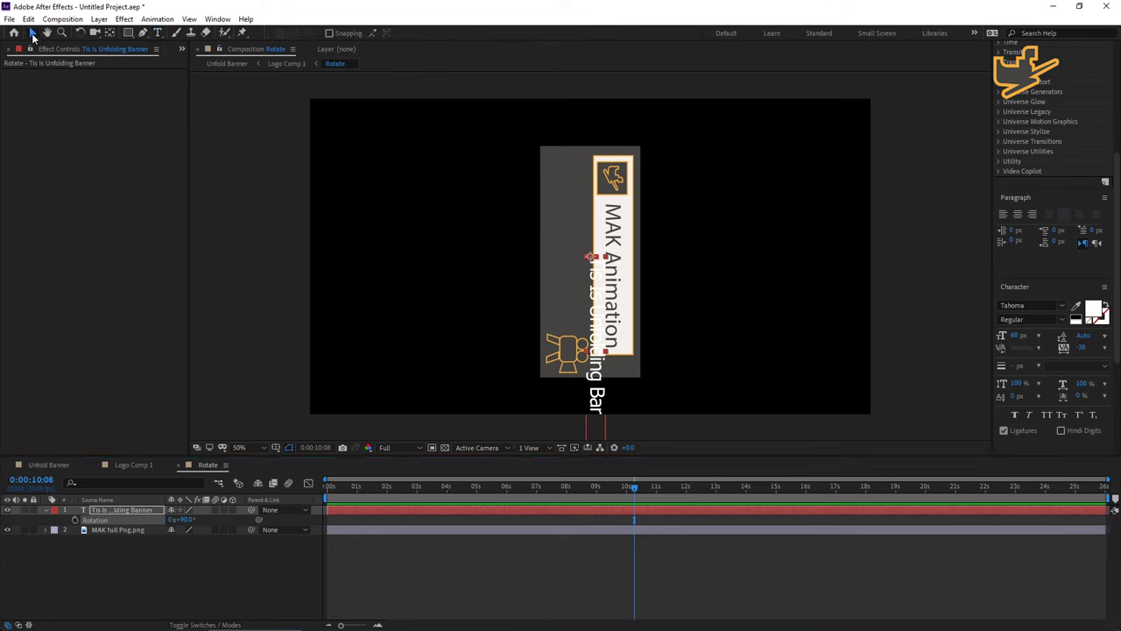
pyautogui.moveTo(581, 316); pyautogui.dragTo(656, 233)
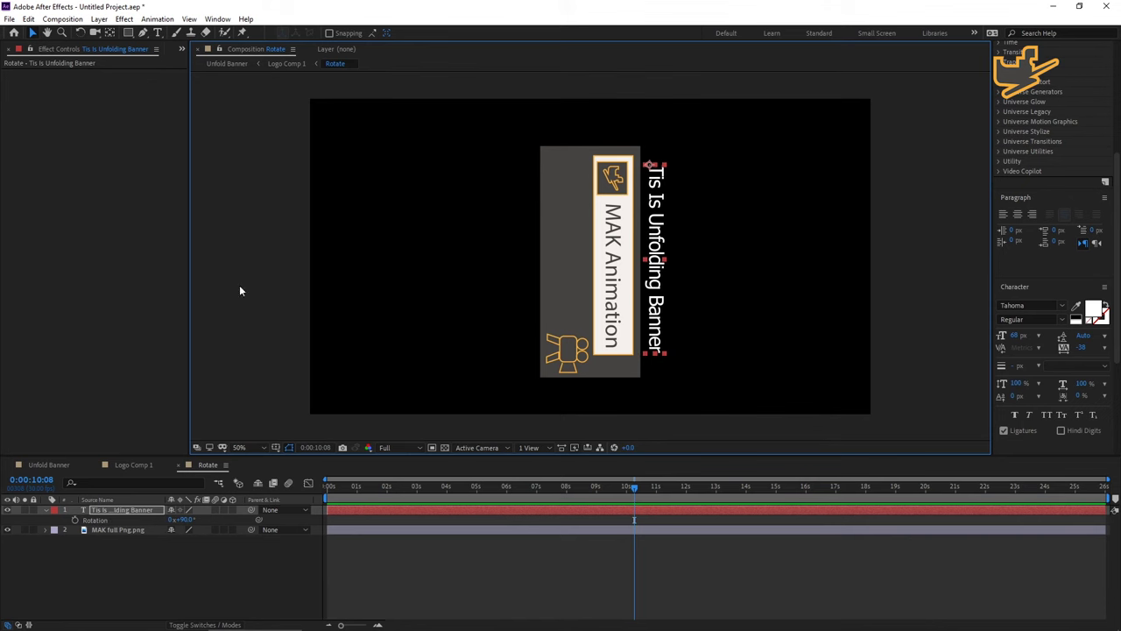
pyautogui.click(50, 465)
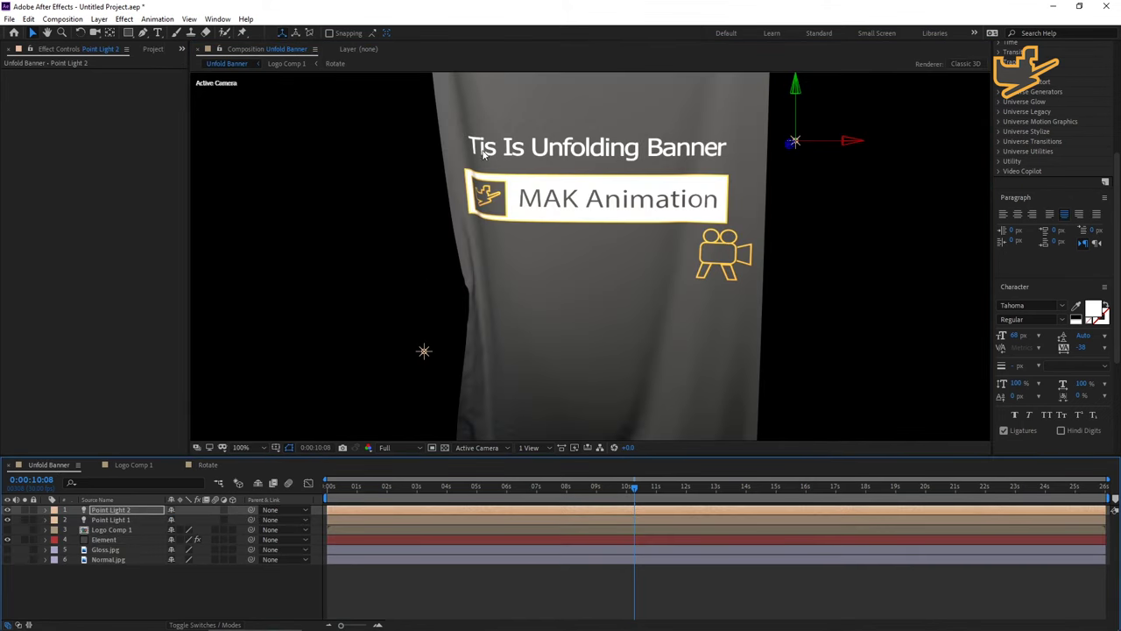
# - Correct the text in the Rotate composition to "This Is Unfolding Banner" and check it on the banner
pyautogui.click(207, 465)
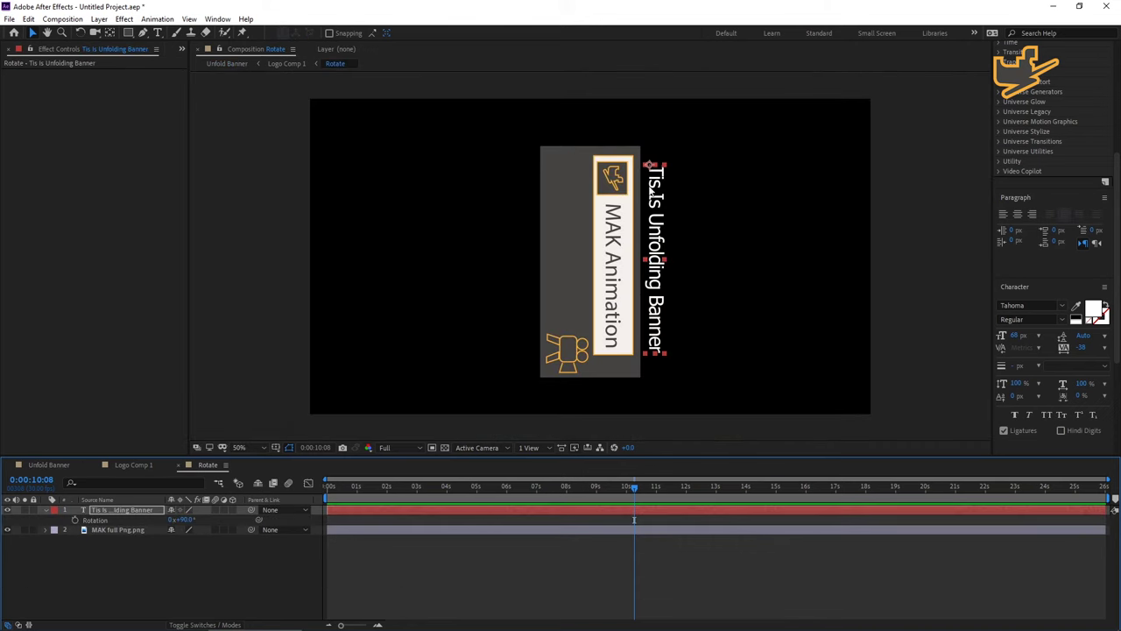
pyautogui.click(158, 32)
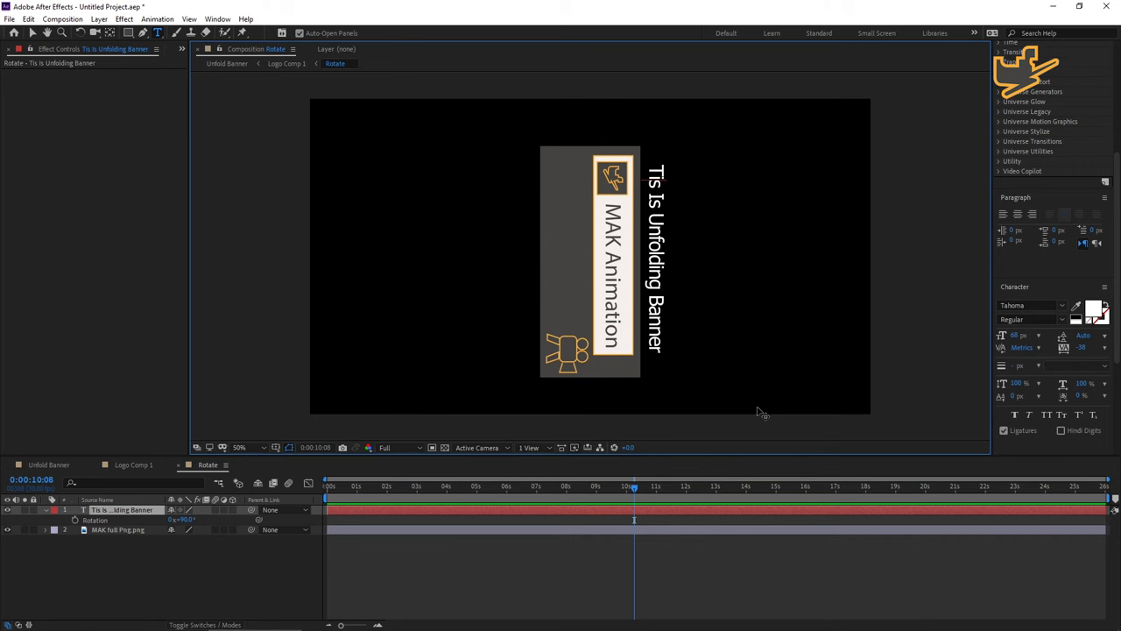
pyautogui.write('h')
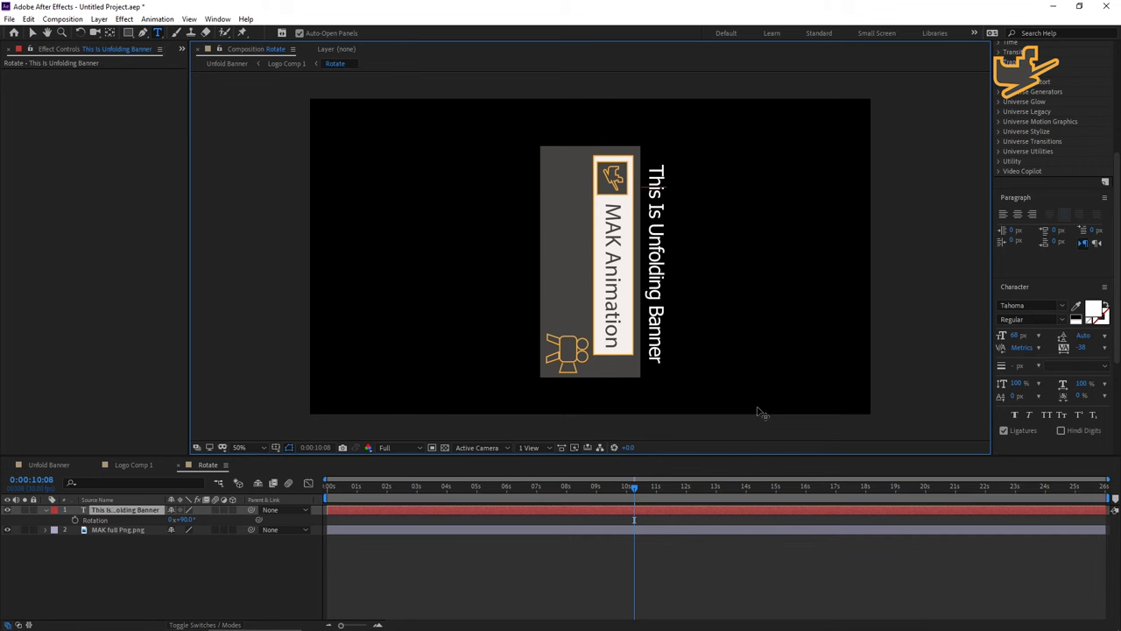
pyautogui.click(48, 464)
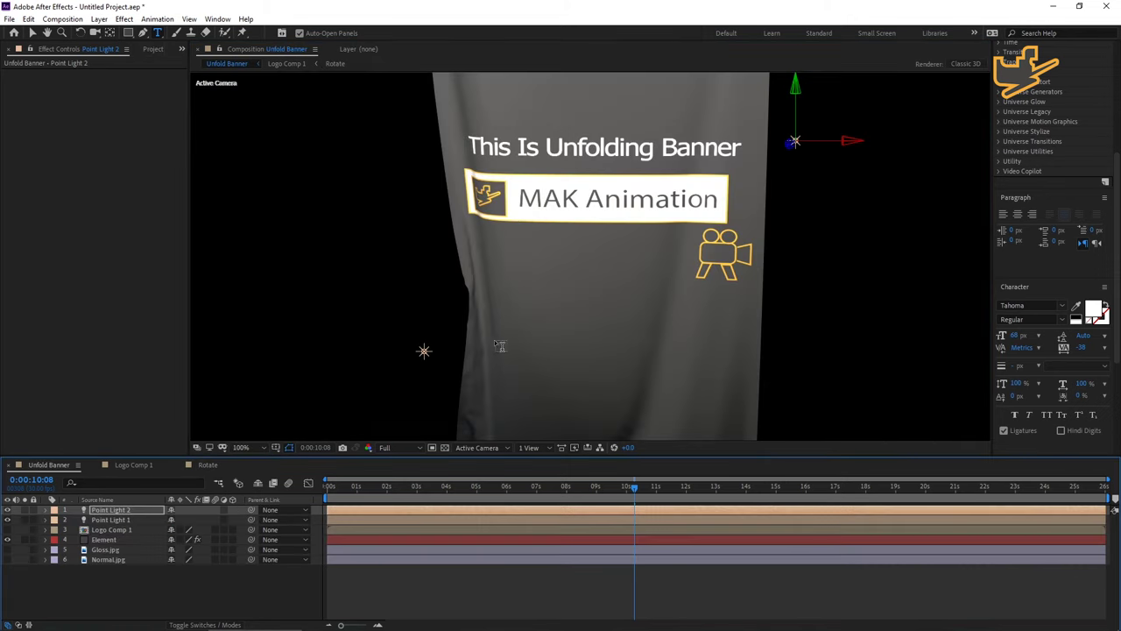
# - Draw a tall rectangle on a new shape layer in the Rotate composition, just left of the logo and nearly as tall
pyautogui.click(208, 465)
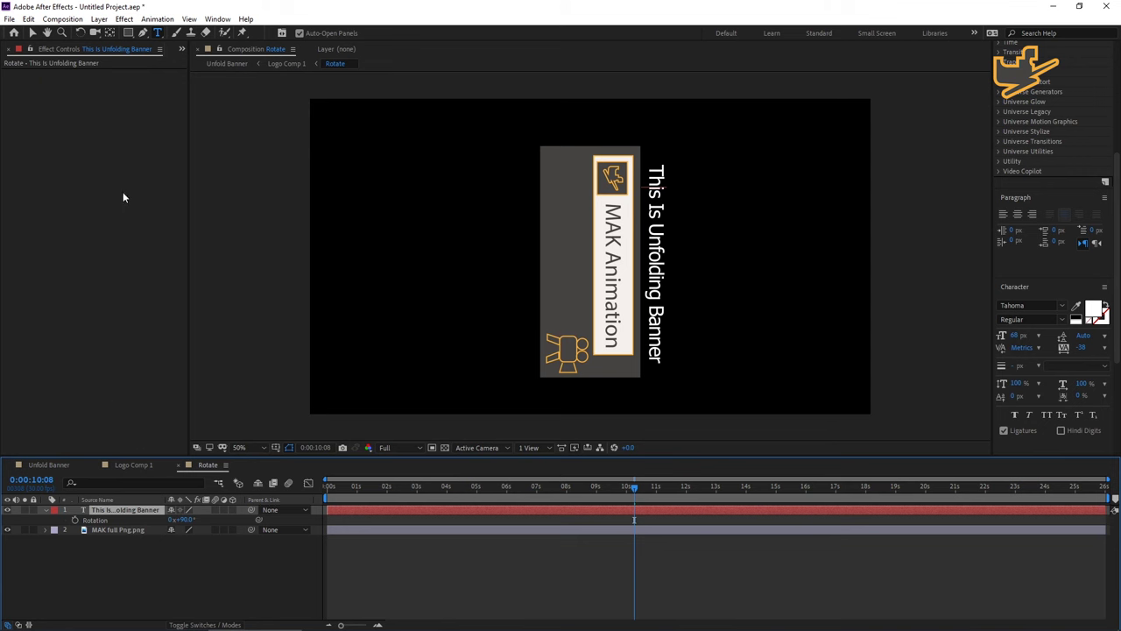
pyautogui.click(148, 552)
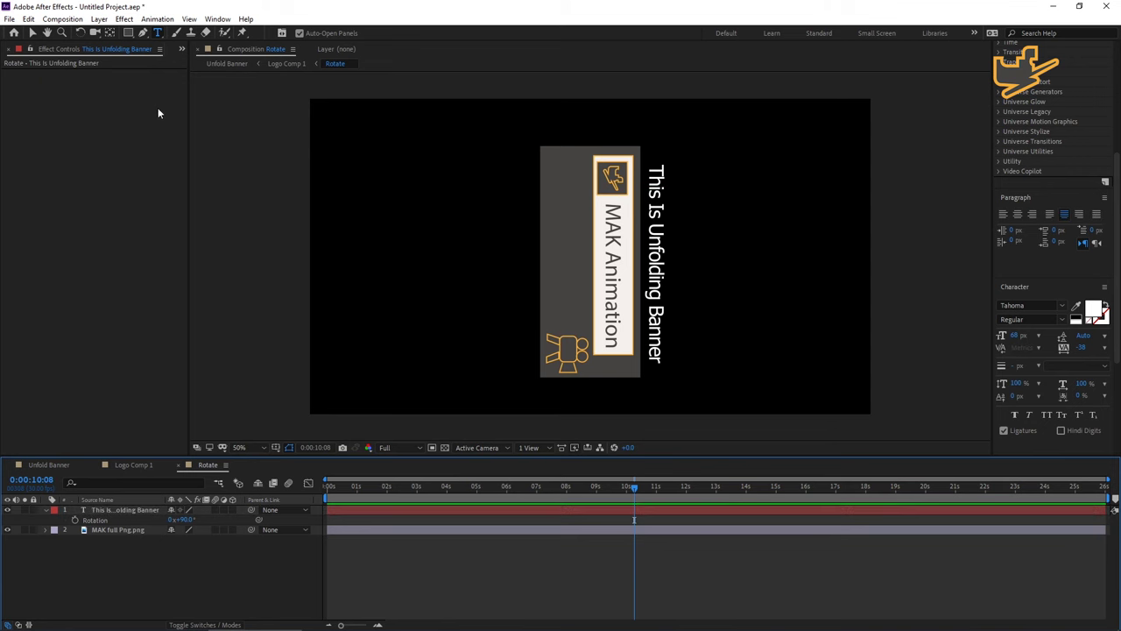
pyautogui.click(129, 33)
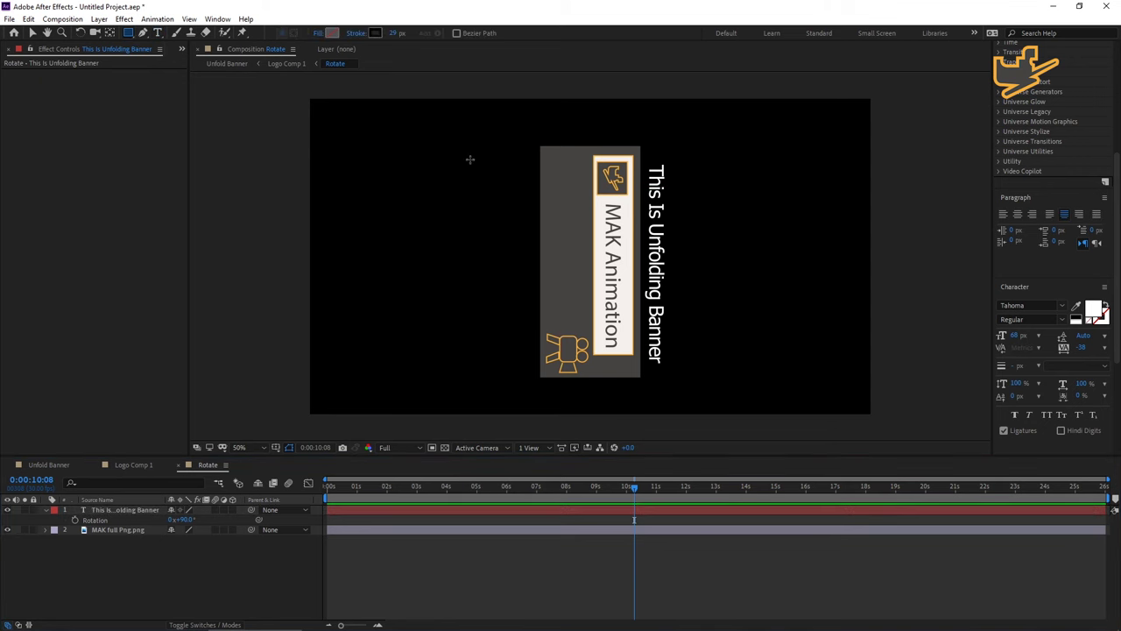
pyautogui.moveTo(457, 151); pyautogui.dragTo(530, 368)
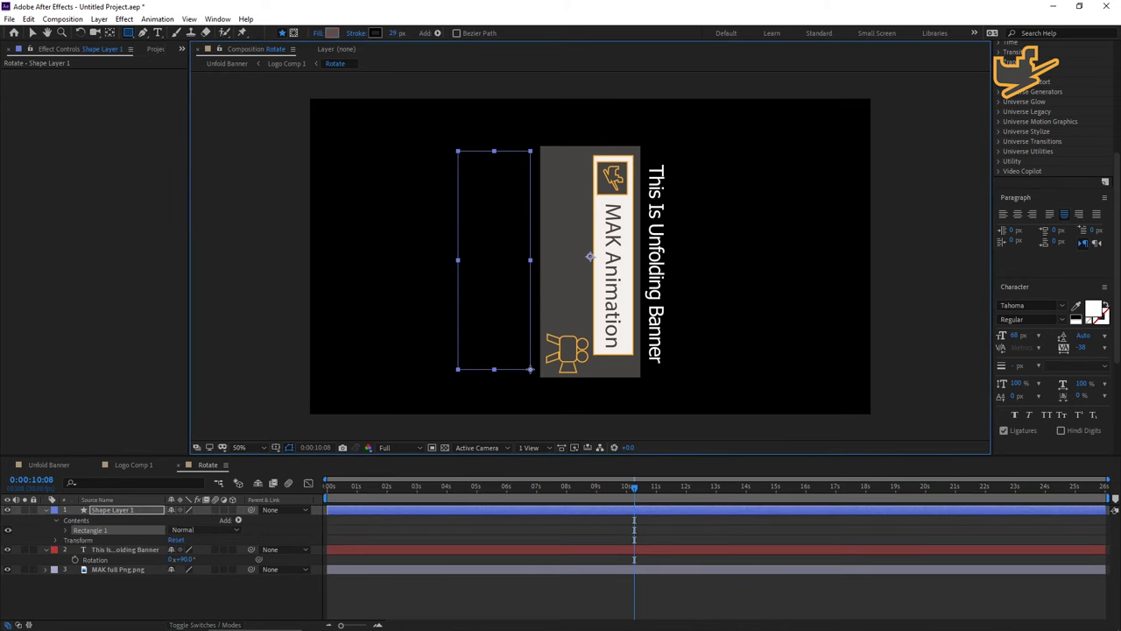
# - Set the first colour stop of the rectangle's stroke gradient to 2AC3F5 and its stroke width to 31 px, checking it on the banner
pyautogui.click(375, 33)
pyautogui.moveTo(159, 112)
pyautogui.mouseDown()
pyautogui.moveTo(102, 134)
pyautogui.moveTo(131, 142)
pyautogui.moveTo(132, 230)
pyautogui.moveTo(184, 170)
pyautogui.moveTo(186, 181)
pyautogui.mouseUp()
pyautogui.click(137, 119)
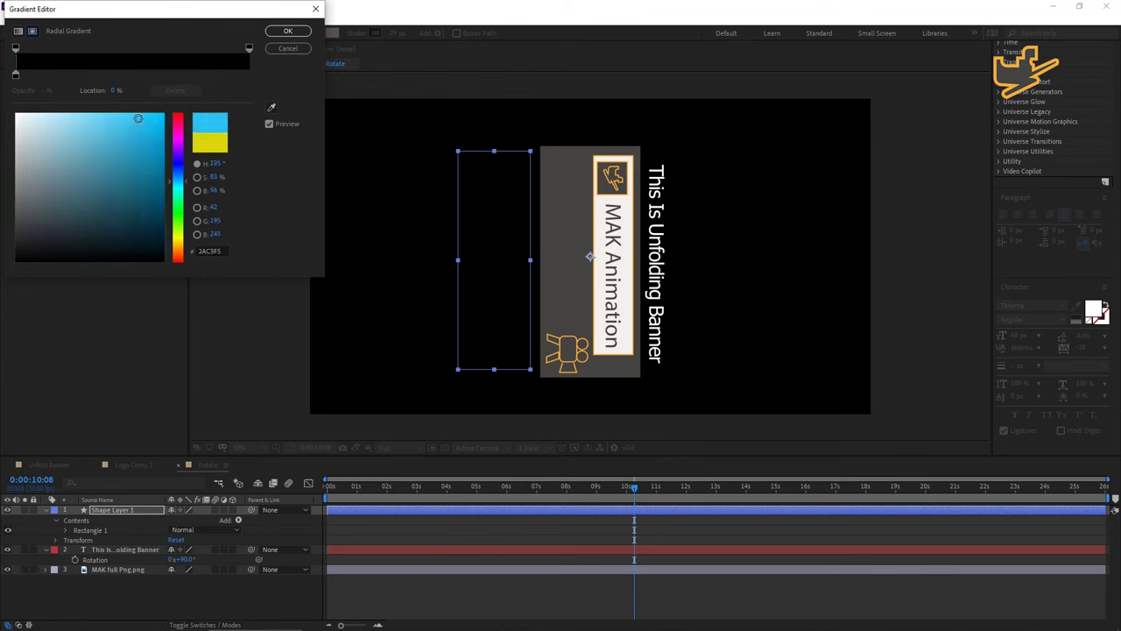
pyautogui.click(287, 31)
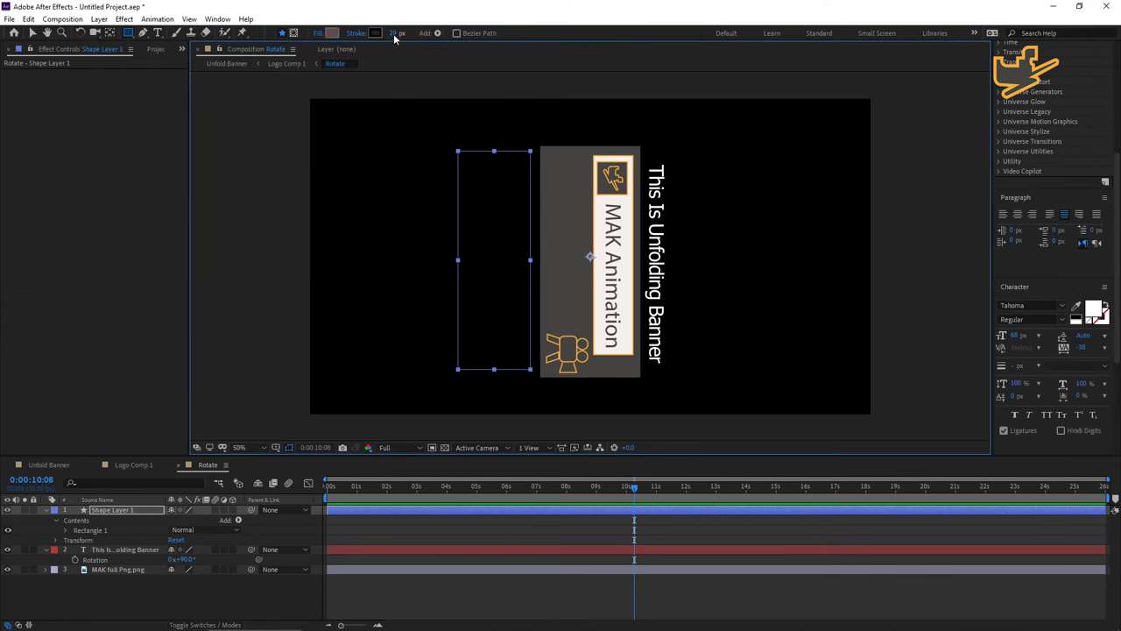
pyautogui.moveTo(395, 37); pyautogui.dragTo(401, 36)
pyautogui.click(48, 464)
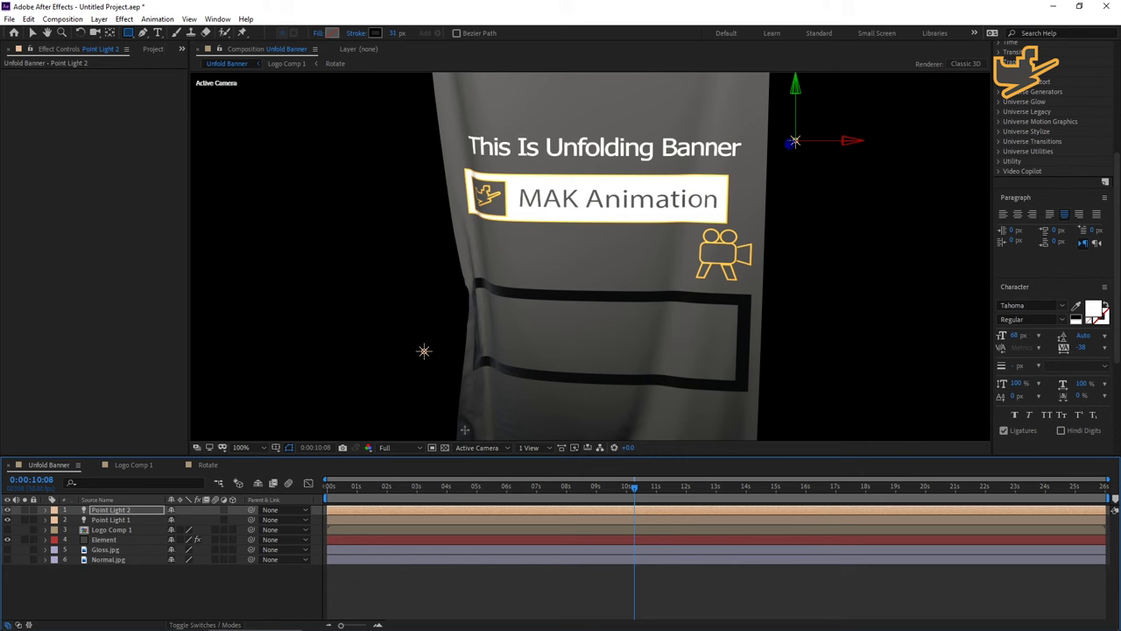
# - Make the rectangle's stroke gradient linear in the Rotate composition, set its colour stop to E45656, and check it in Unfold Banner
pyautogui.click(203, 464)
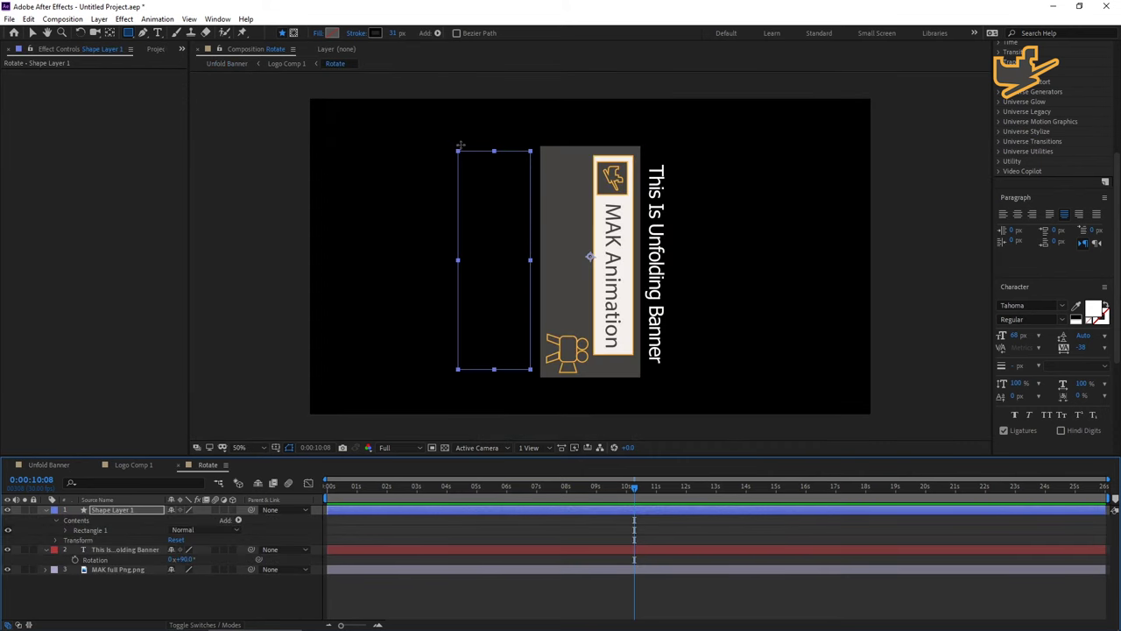
pyautogui.click(375, 34)
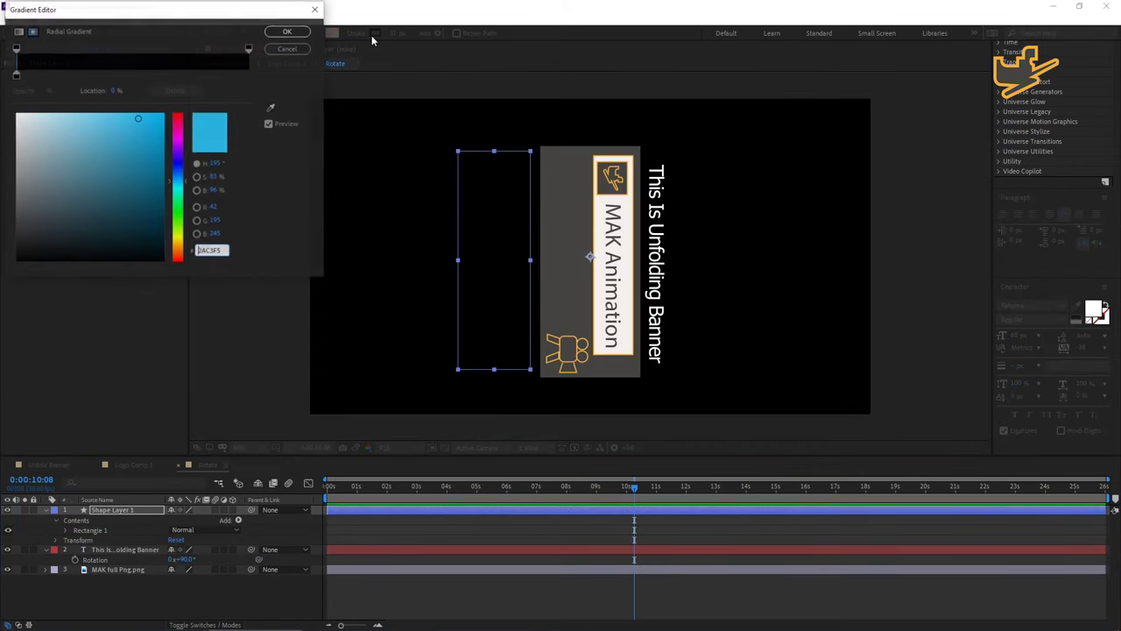
pyautogui.click(17, 32)
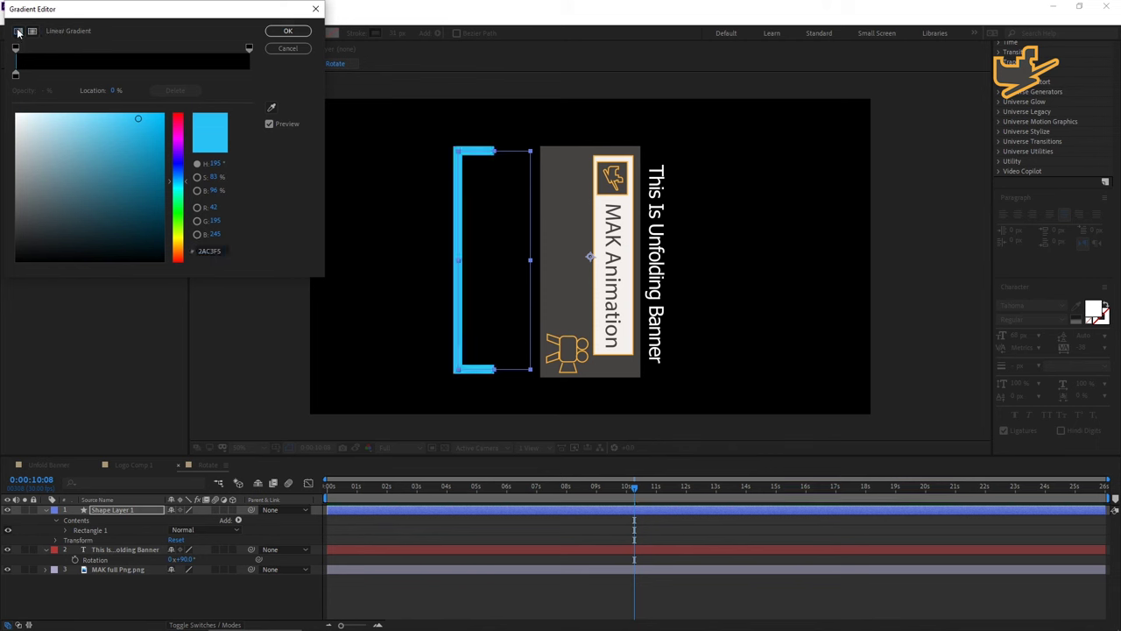
pyautogui.click(15, 76)
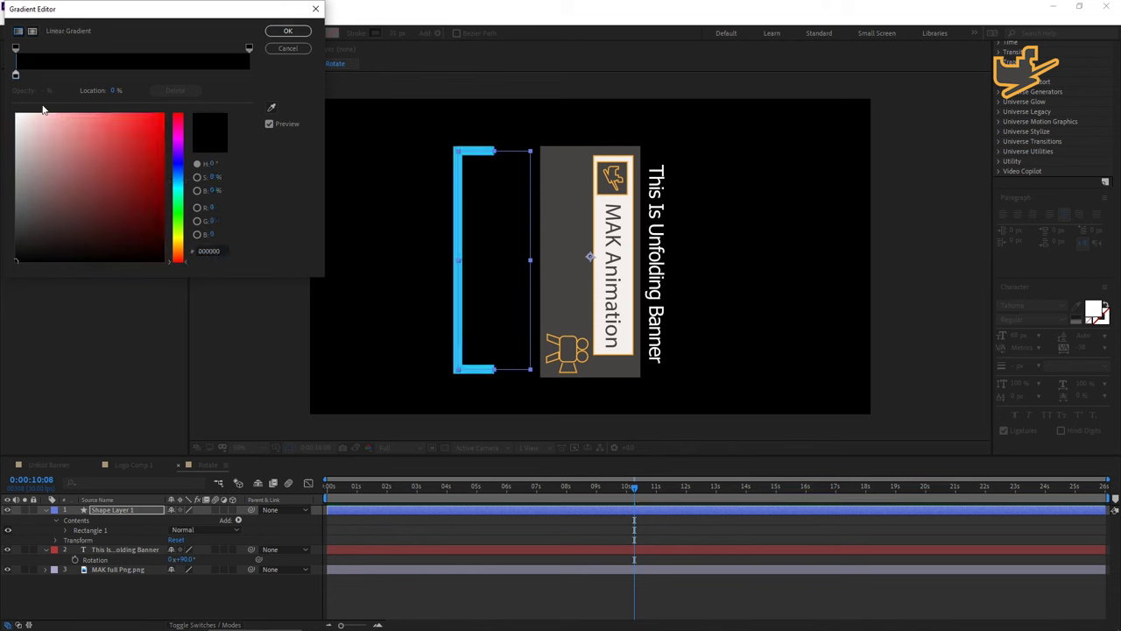
pyautogui.moveTo(28, 136)
pyautogui.mouseDown()
pyautogui.moveTo(25, 118)
pyautogui.moveTo(110, 138)
pyautogui.moveTo(108, 129)
pyautogui.mouseUp()
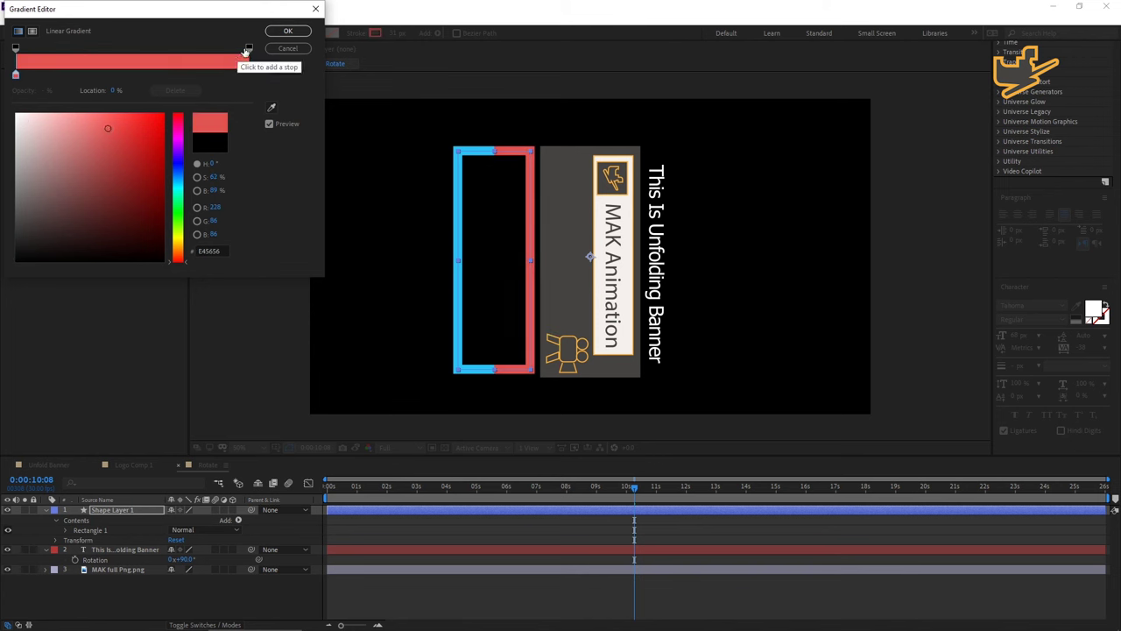
pyautogui.moveTo(247, 50); pyautogui.dragTo(172, 55)
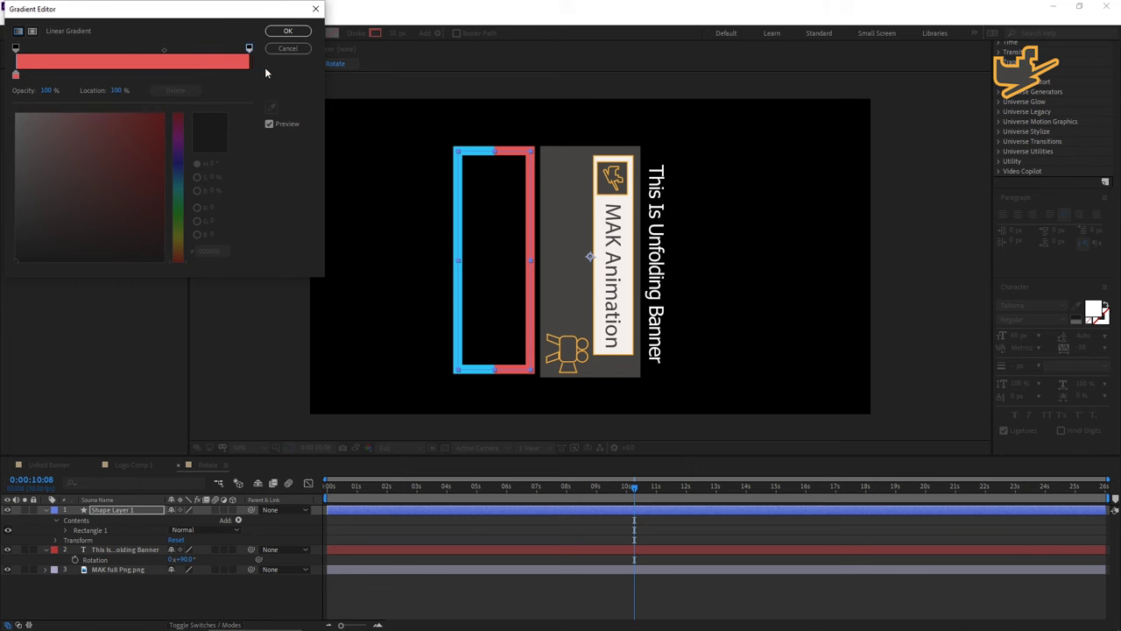
pyautogui.click(291, 32)
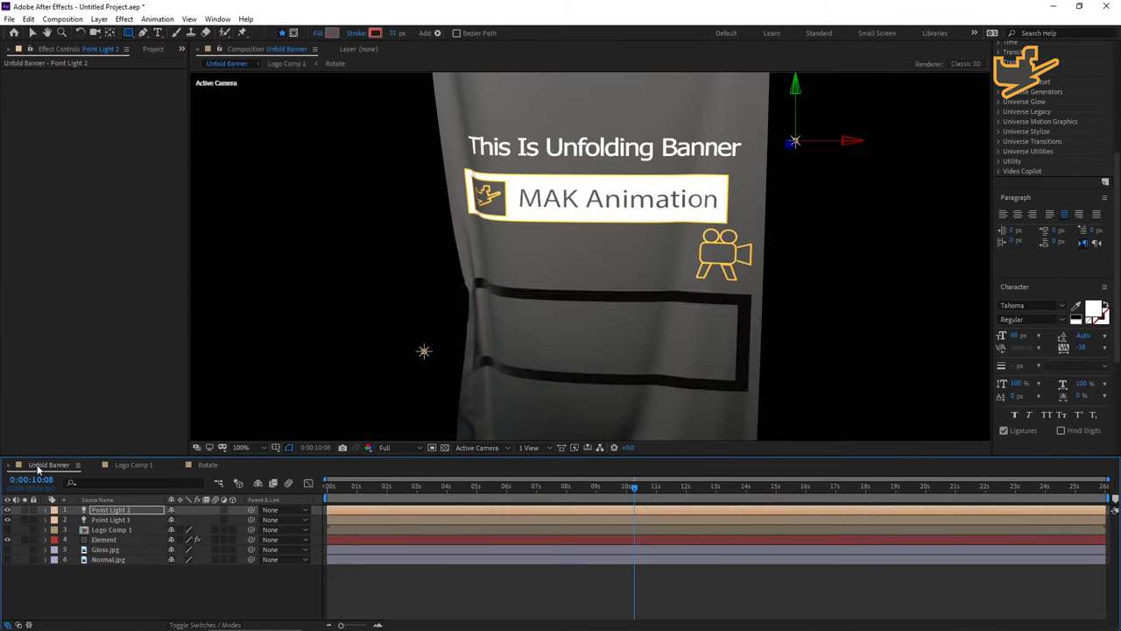
pyautogui.click(49, 464)
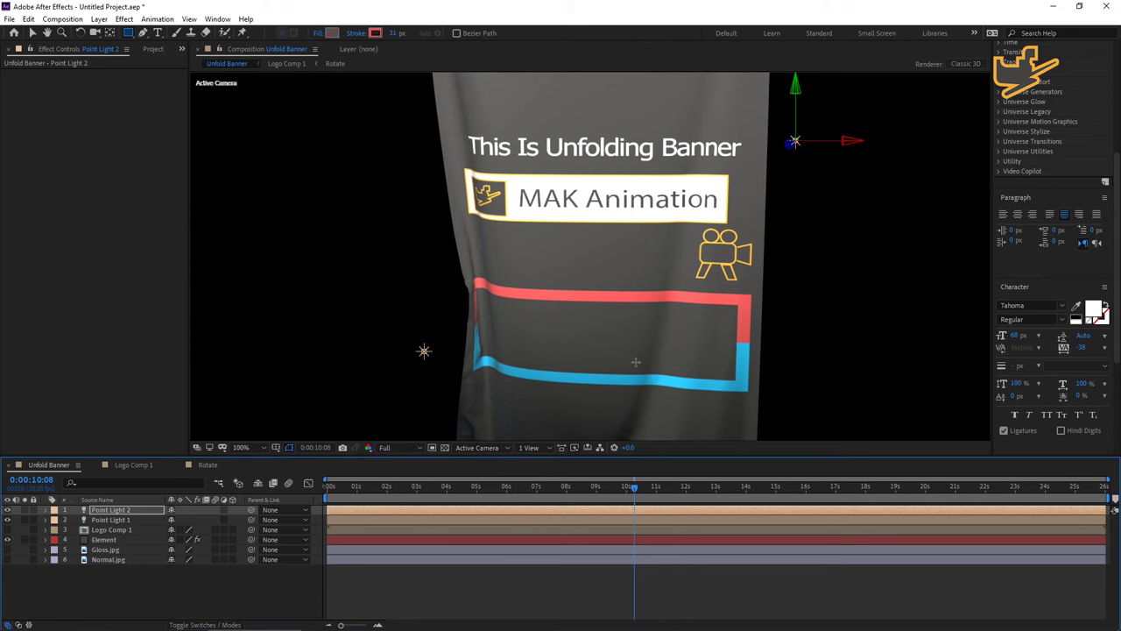
# - End the Unfold Banner work area at about 13 s and preview the unfolding animation from the start
pyautogui.moveTo(638, 492); pyautogui.dragTo(314, 499)
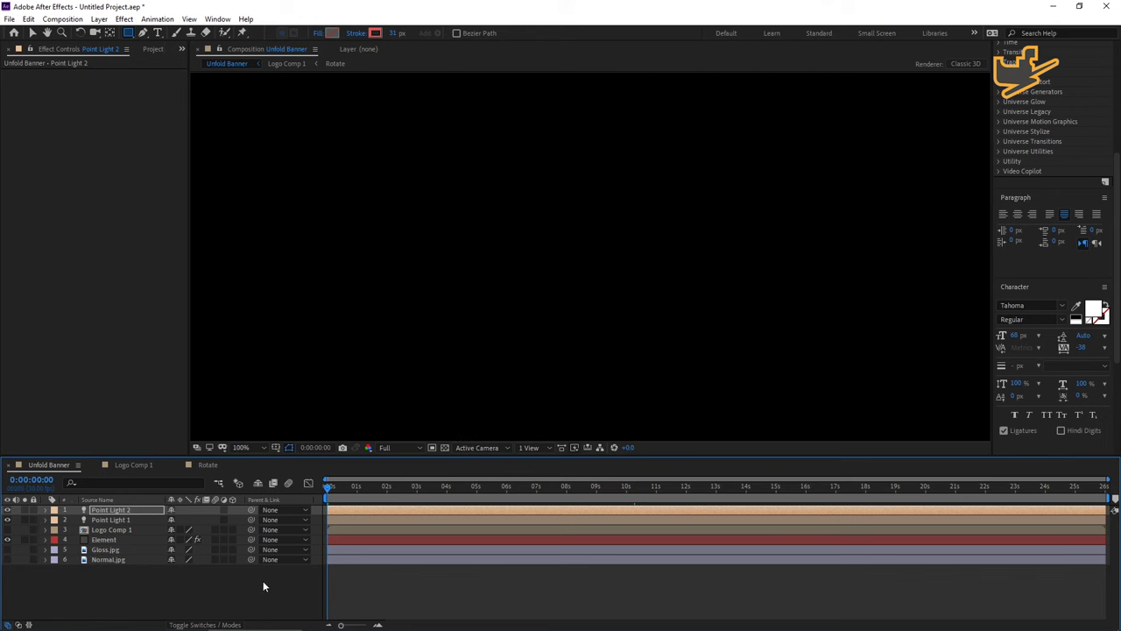
pyautogui.press('space')
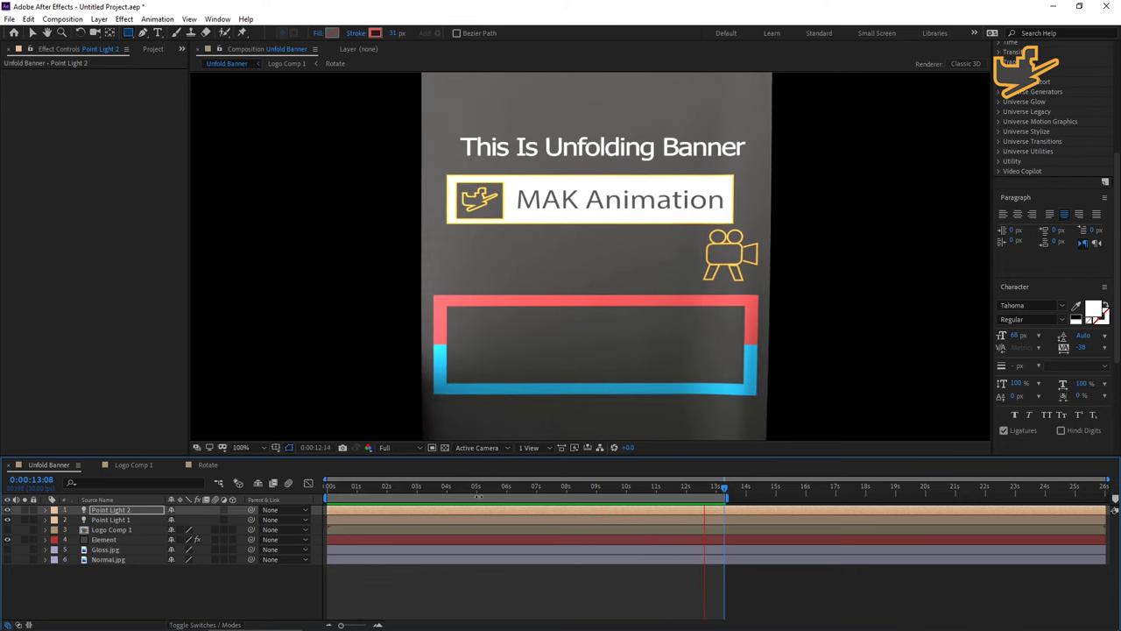
pyautogui.moveTo(671, 488); pyautogui.dragTo(525, 514)
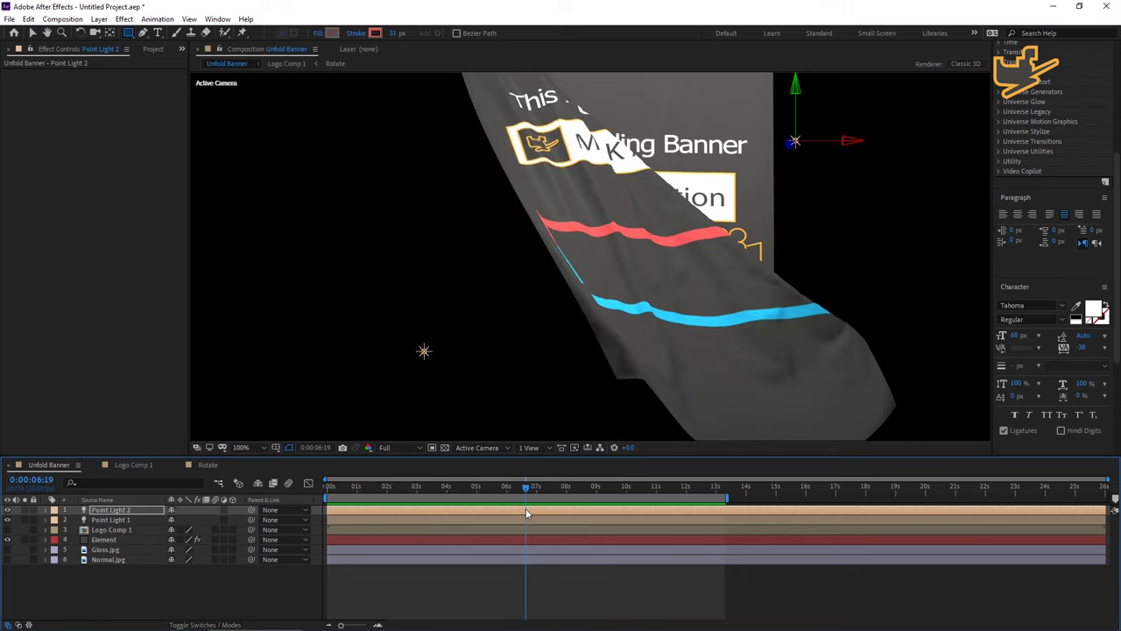
# - Set the Element layer's Group 1 Particle Size to 2.50 and preview the banner animation from the first frame
pyautogui.click(112, 539)
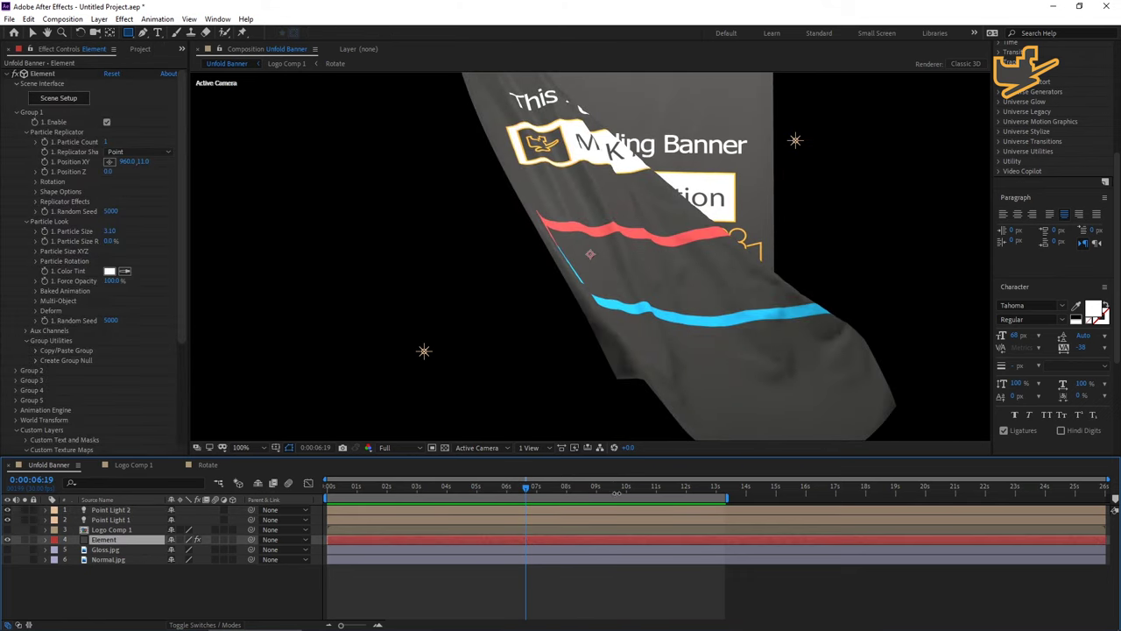
pyautogui.click(609, 489)
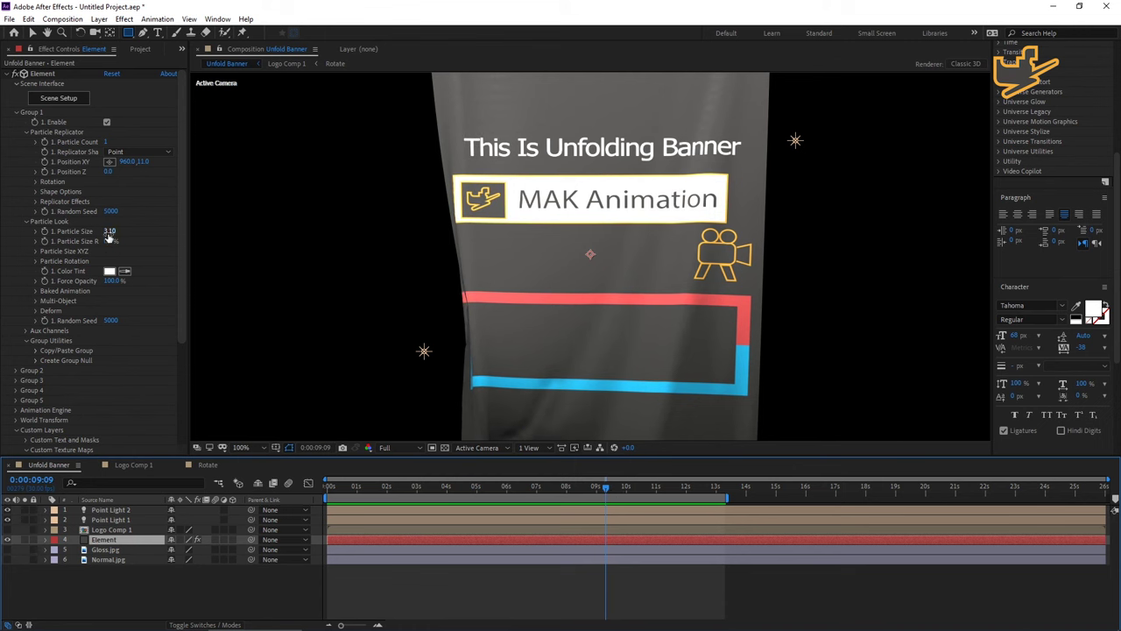
pyautogui.moveTo(110, 230); pyautogui.dragTo(88, 230)
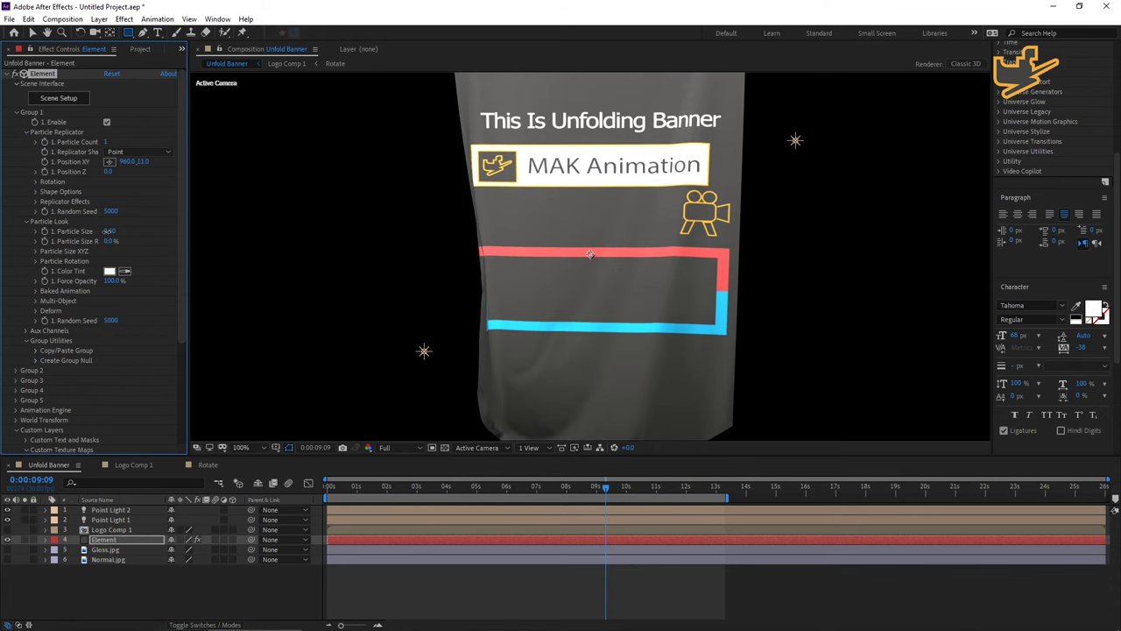
pyautogui.moveTo(103, 230); pyautogui.dragTo(106, 230)
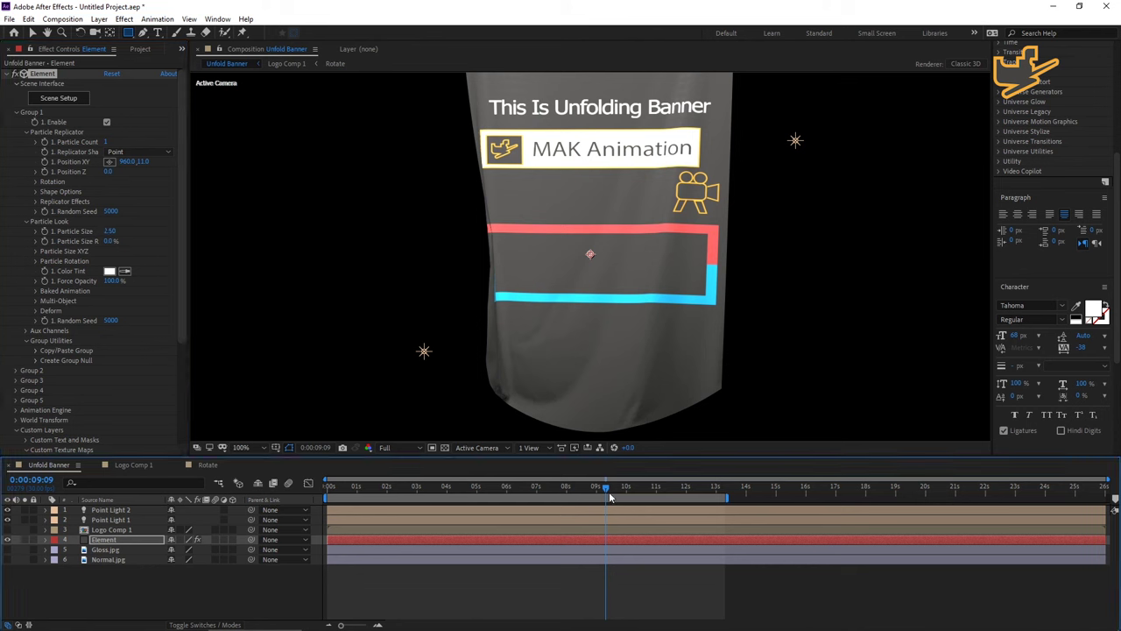
pyautogui.moveTo(611, 497); pyautogui.dragTo(317, 526)
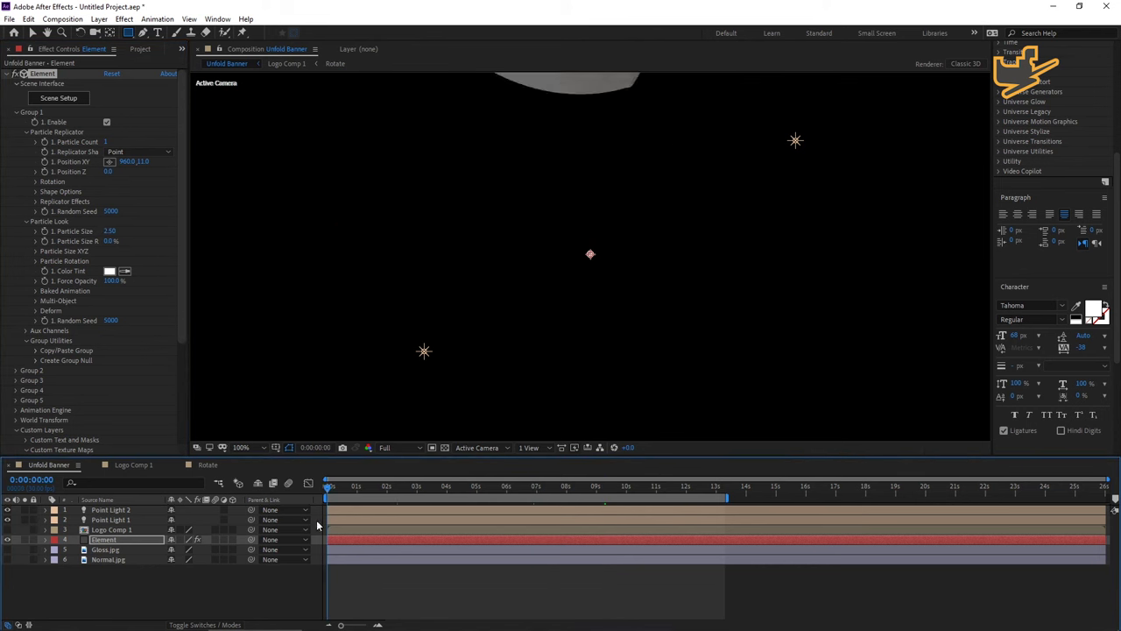
pyautogui.press('space')
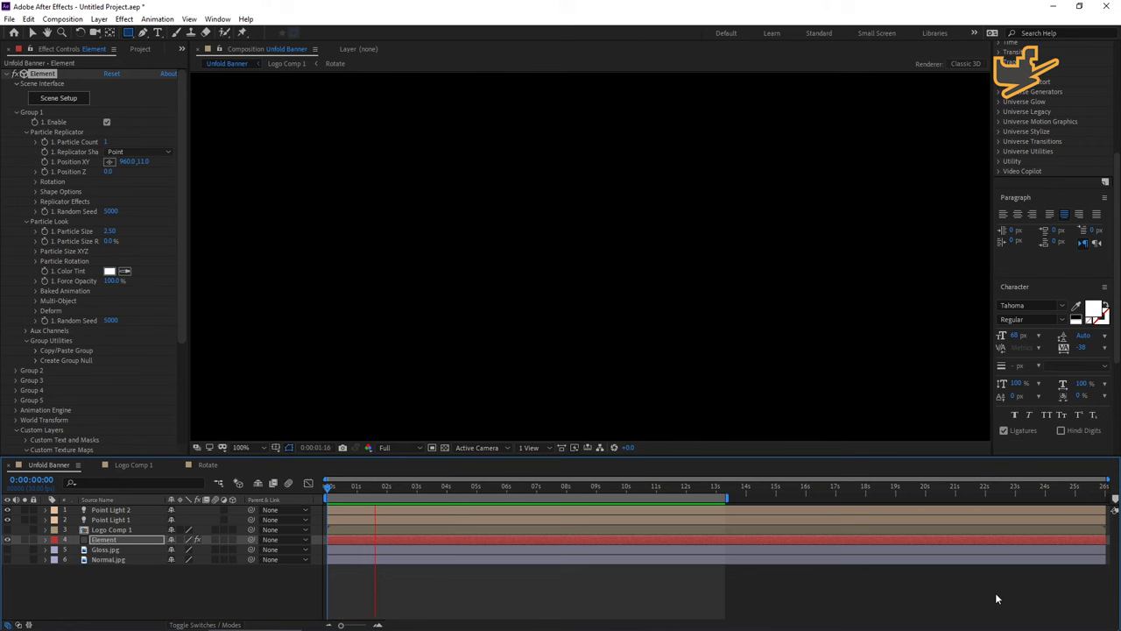